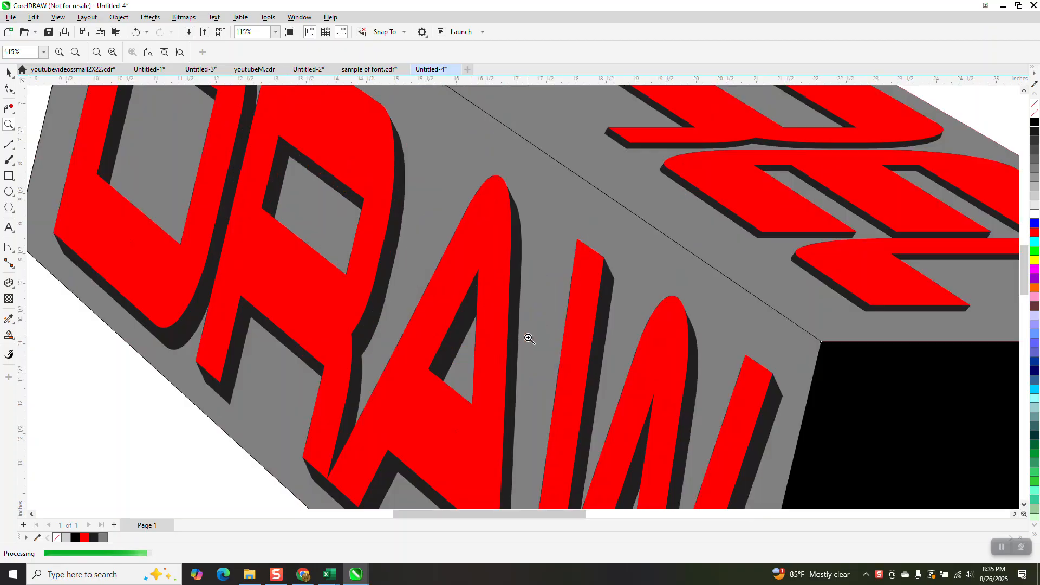
# Move the finished 3D COREL DRAW box off the page to the right
pyautogui.scroll(-5, 452, 250)
pyautogui.scroll(-1, 571, 267)
pyautogui.moveTo(568, 243); pyautogui.dragTo(646, 303)
pyautogui.scroll(-3, 516, 259)
pyautogui.scroll(-6, 468, 229)
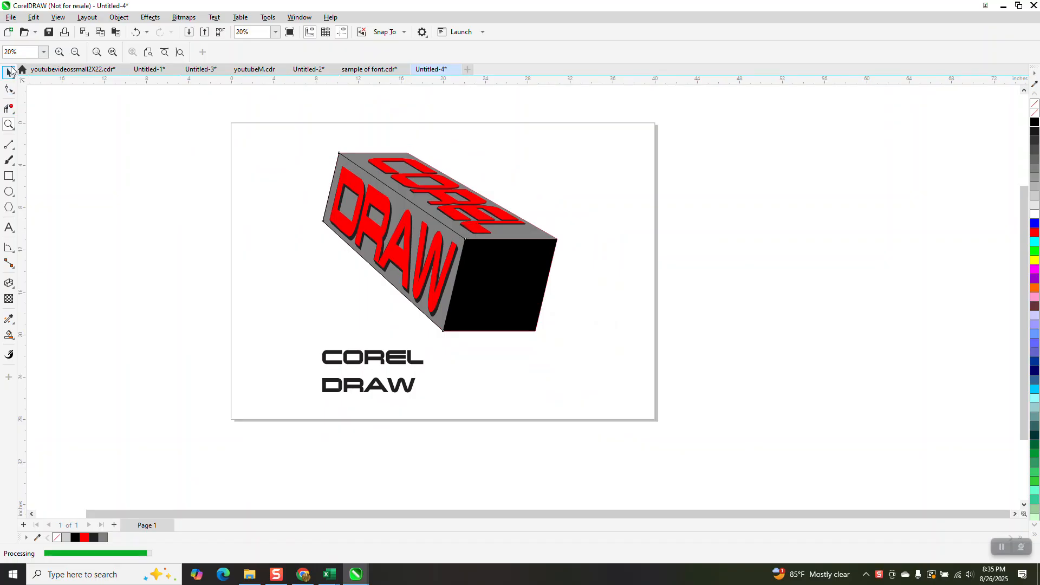
pyautogui.click(10, 71)
pyautogui.moveTo(292, 144)
pyautogui.mouseDown()
pyautogui.moveTo(524, 322)
pyautogui.moveTo(591, 347)
pyautogui.mouseUp()
pyautogui.moveTo(464, 267); pyautogui.dragTo(821, 262)
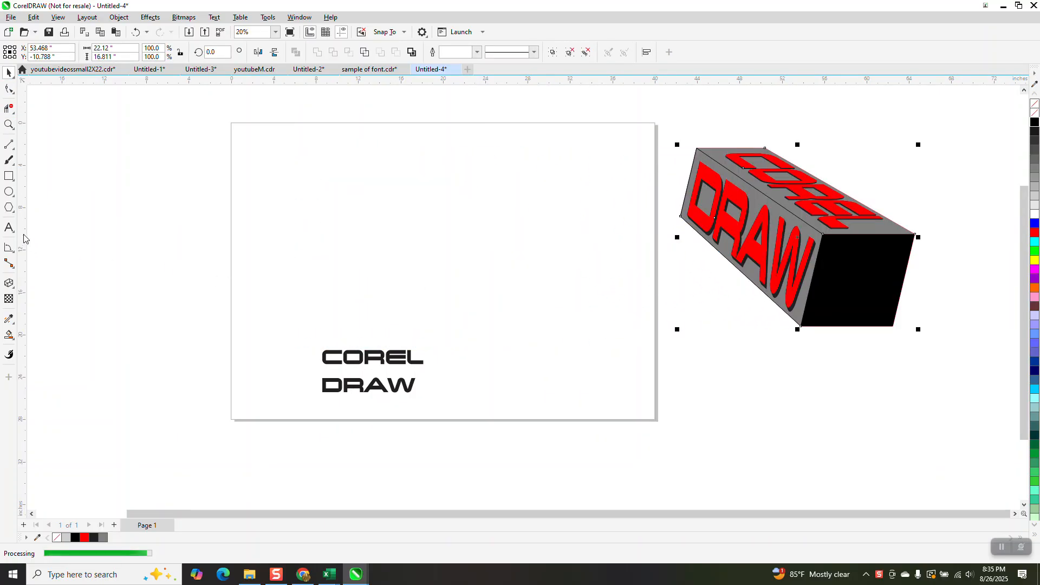
# Draw a rectangle on the page and skew it sideways into a parallelogram
pyautogui.click(9, 178)
pyautogui.moveTo(556, 236); pyautogui.dragTo(475, 315)
pyautogui.click(8, 72)
pyautogui.click(518, 276)
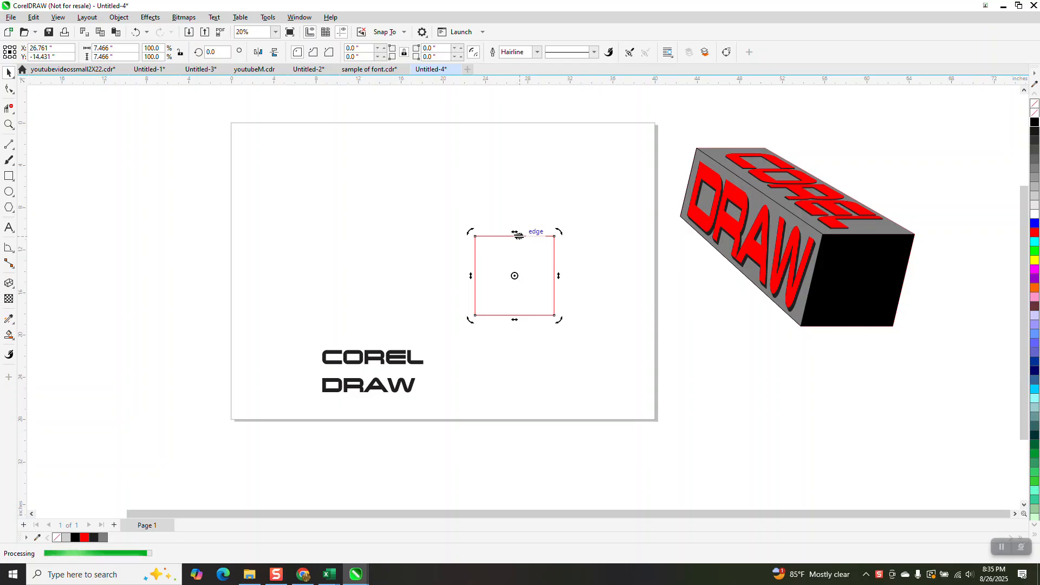
pyautogui.moveTo(515, 236); pyautogui.dragTo(538, 233)
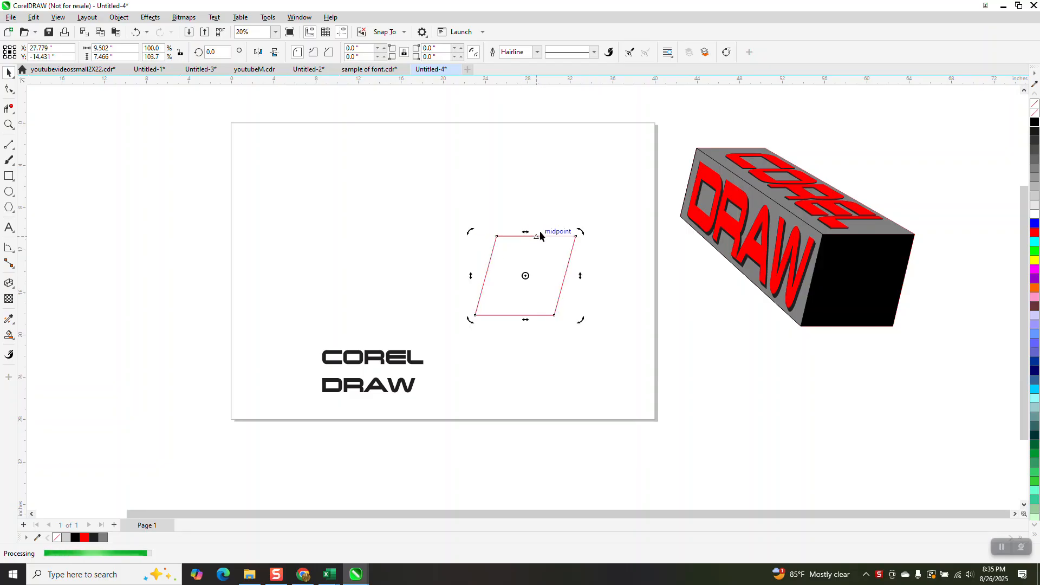
# Make a smaller duplicate of the parallelogram and move it up and to the left
pyautogui.click(578, 232)
pyautogui.moveTo(577, 234); pyautogui.dragTo(569, 239)
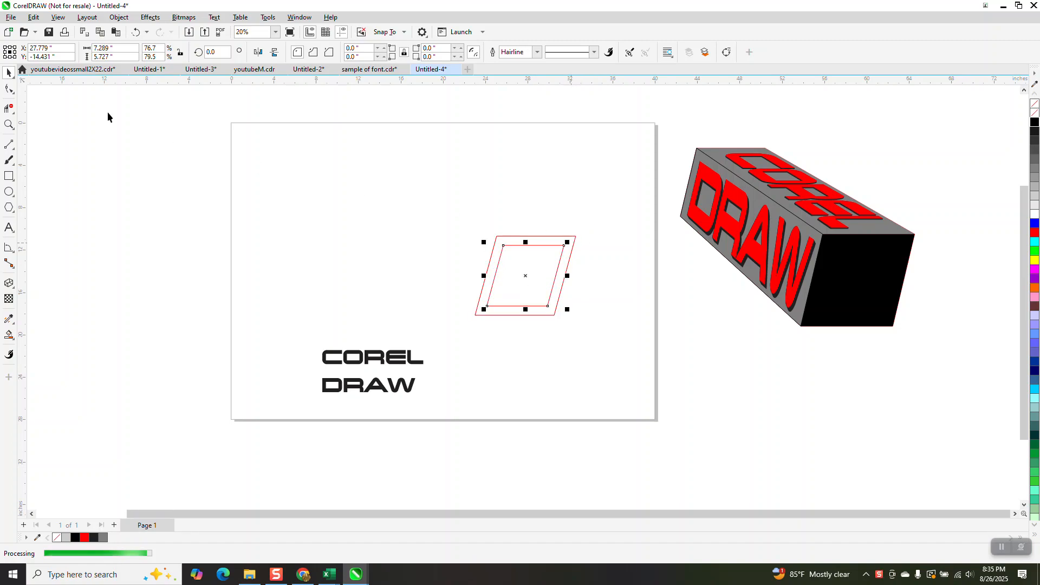
pyautogui.moveTo(525, 289); pyautogui.dragTo(389, 186)
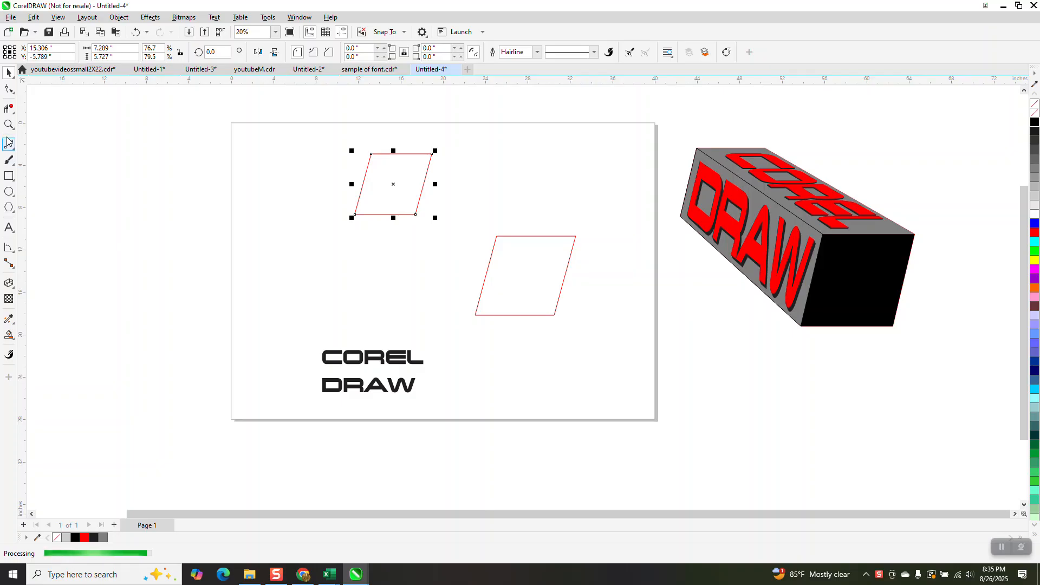
# Use the 2-Point Line tool to join the corresponding corners of both parallelograms, forming a box outline
pyautogui.click(13, 154)
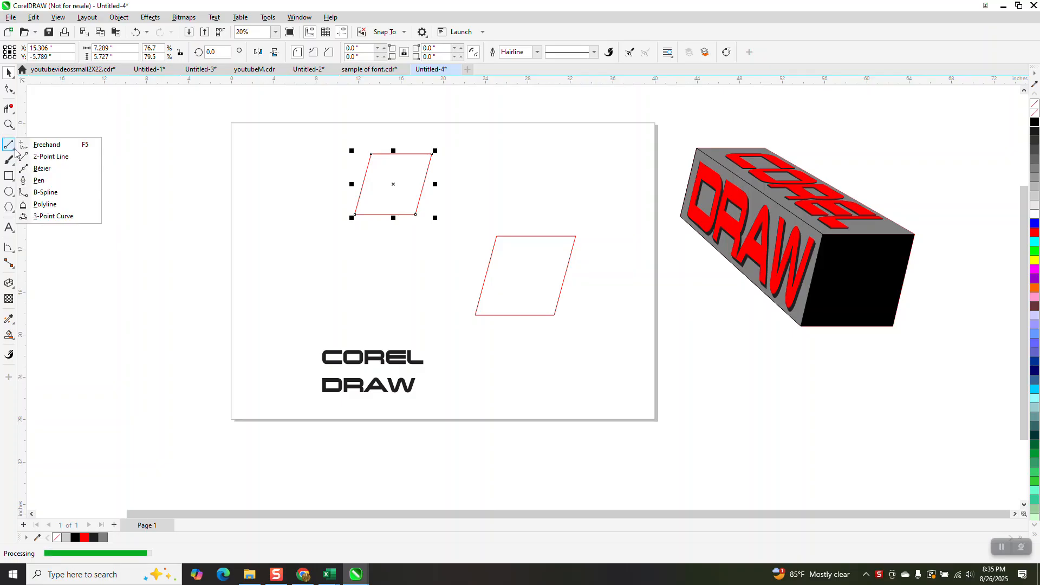
pyautogui.click(54, 156)
pyautogui.moveTo(355, 214); pyautogui.dragTo(475, 315)
pyautogui.moveTo(372, 155)
pyautogui.mouseDown()
pyautogui.moveTo(515, 236)
pyautogui.moveTo(497, 237)
pyautogui.mouseUp()
pyautogui.moveTo(430, 154); pyautogui.dragTo(575, 237)
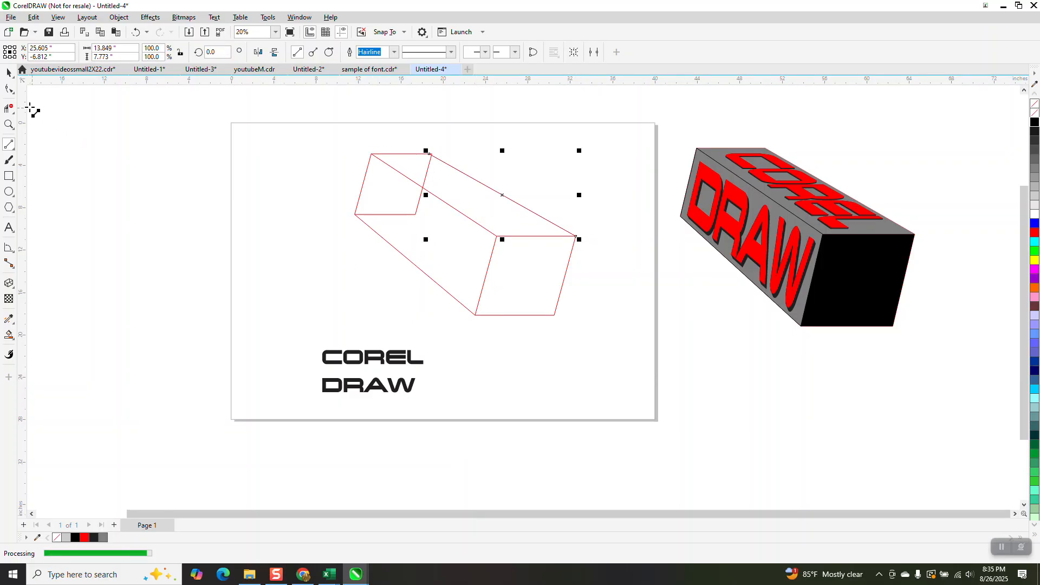
pyautogui.click(11, 108)
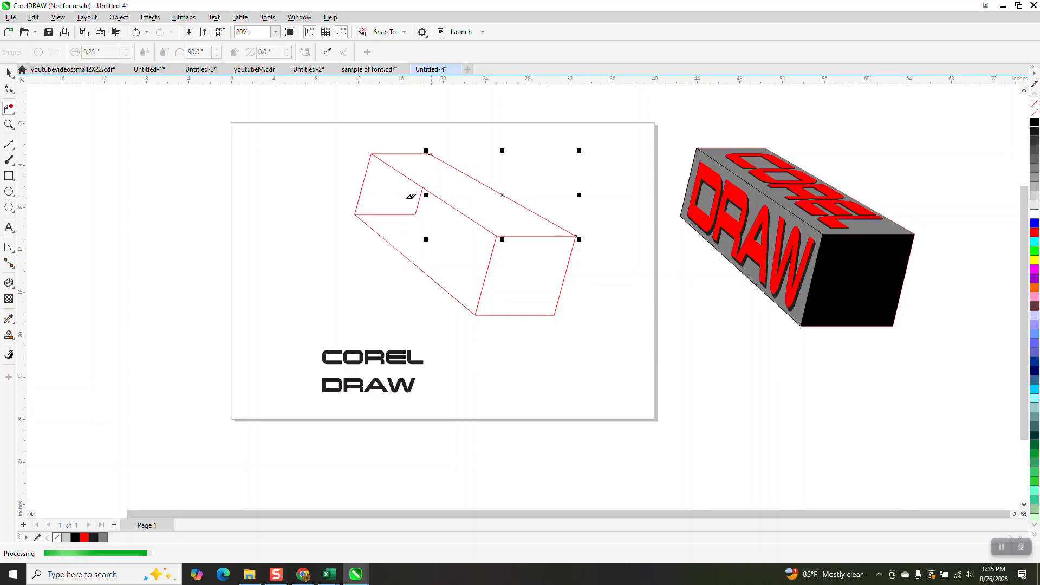
pyautogui.scroll(-2, 427, 237)
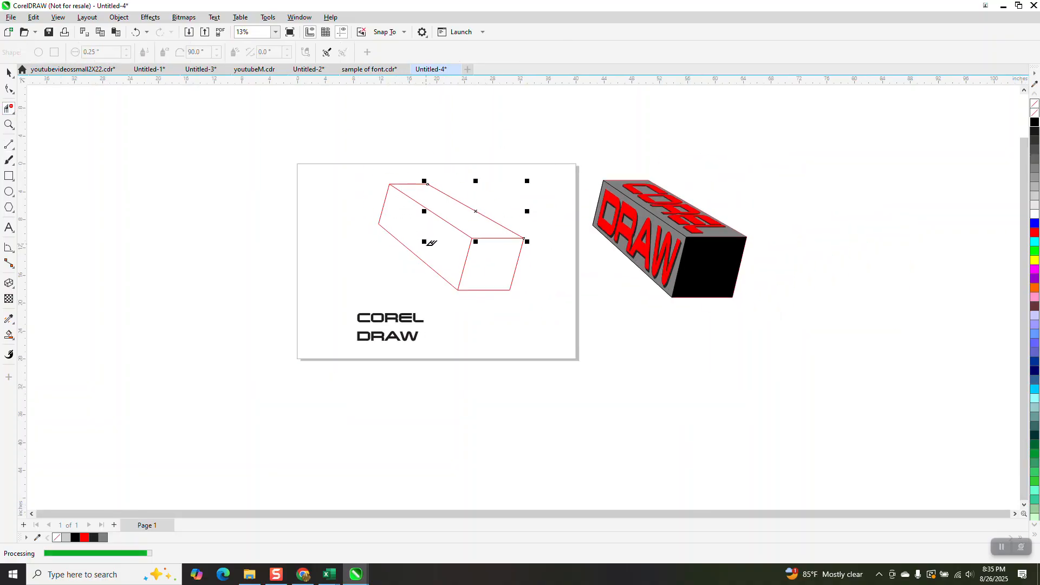
pyautogui.click(9, 73)
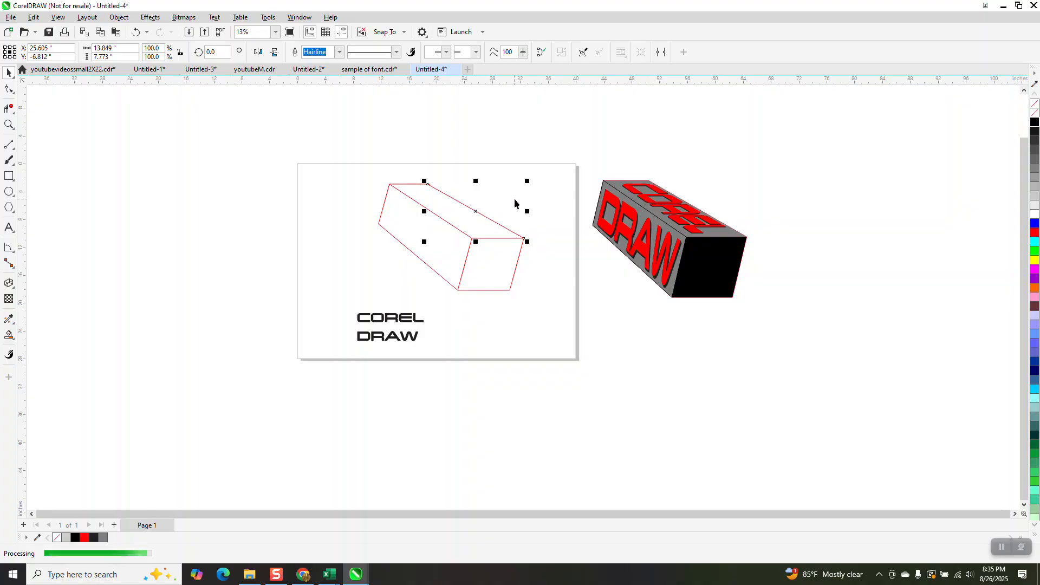
pyautogui.click(511, 210)
pyautogui.moveTo(531, 287); pyautogui.dragTo(531, 292)
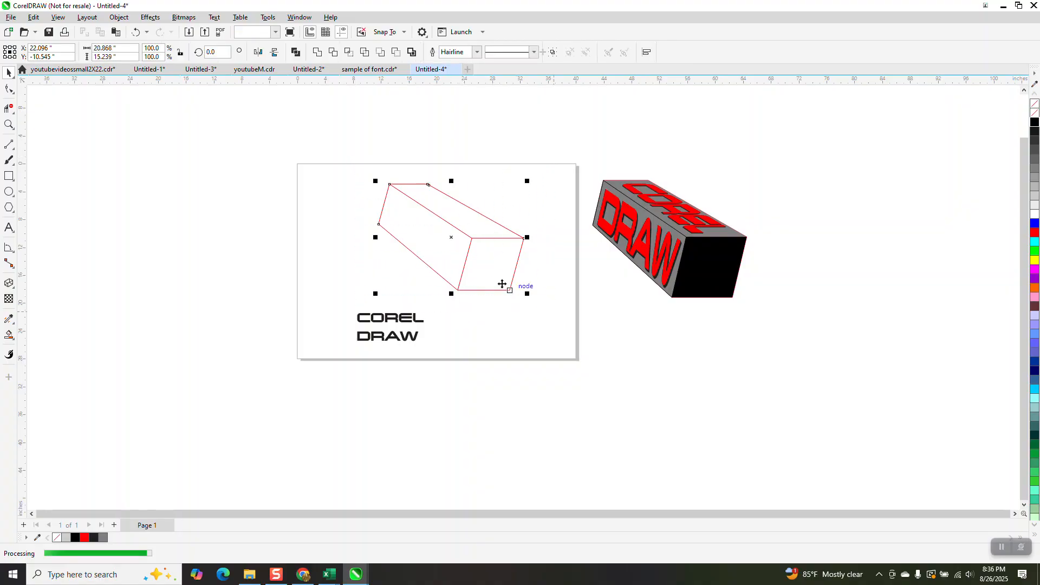
pyautogui.click(170, 108)
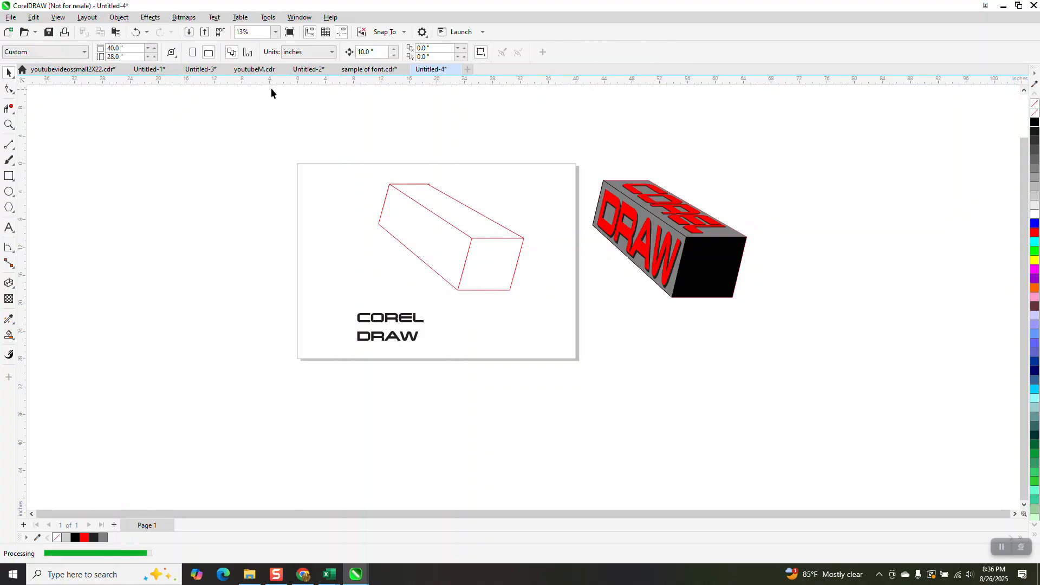
pyautogui.write('25')
# Smart Fill the box's long side face to create a gray face shape and move it left of the page
pyautogui.click(9, 335)
pyautogui.click(445, 264)
pyautogui.press('Left')
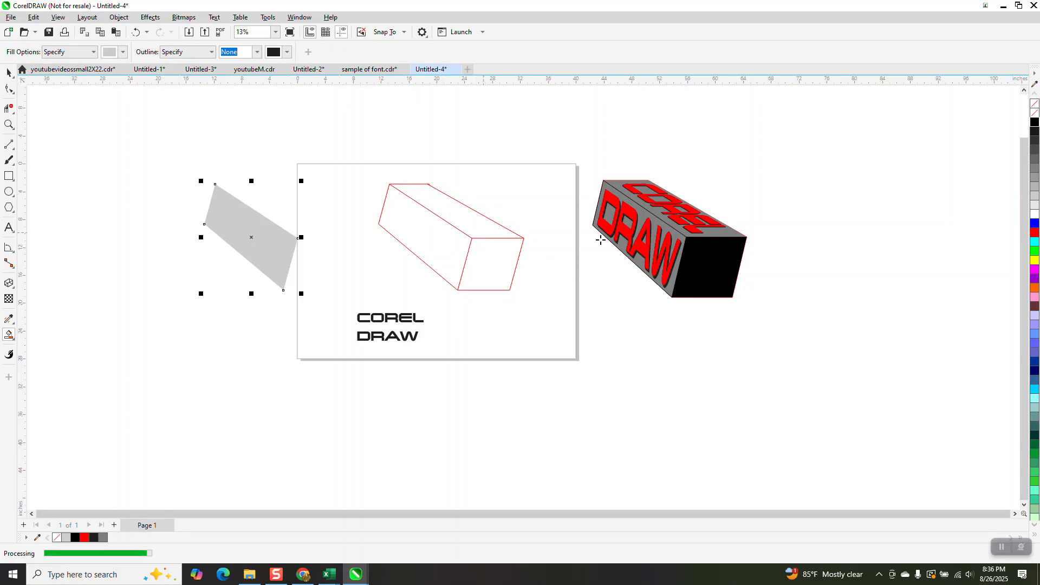
# Move the 3D COREL DRAW box down below the page
pyautogui.click(9, 72)
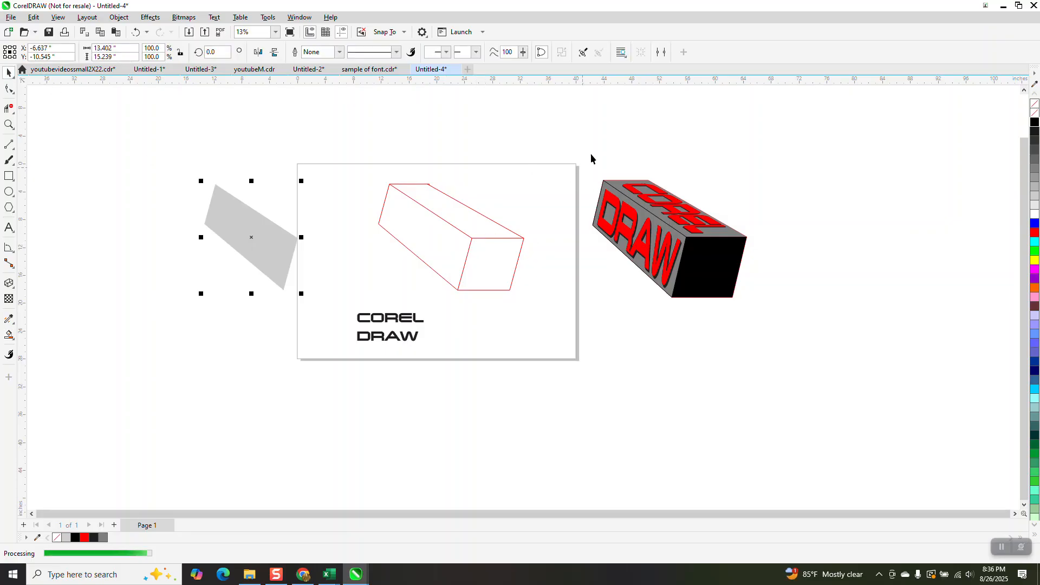
pyautogui.moveTo(792, 345); pyautogui.dragTo(789, 344)
pyautogui.press('Down')
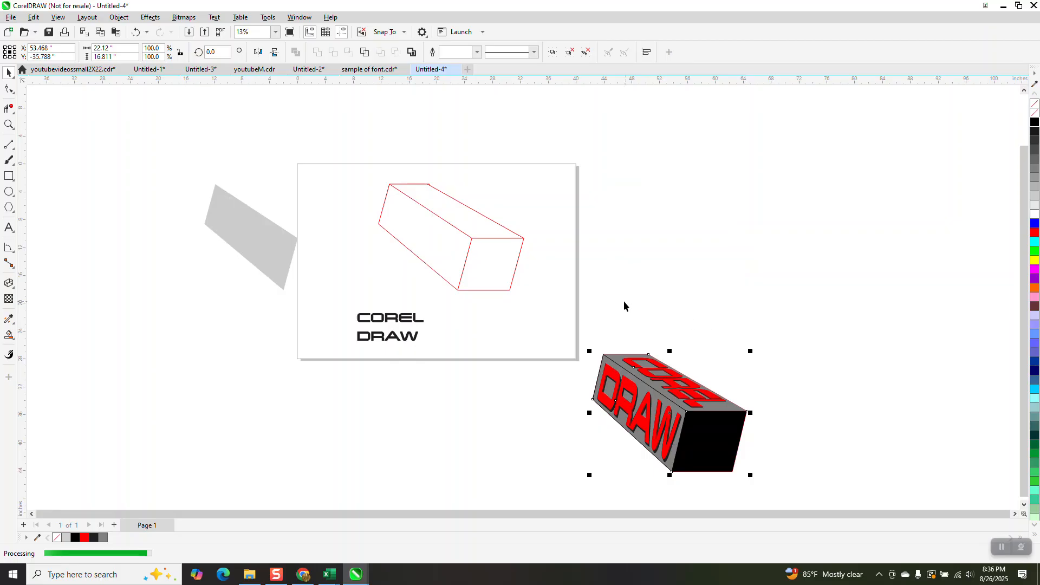
# Smart Fill the box's top face and move the new shape to the right of the page
pyautogui.click(9, 334)
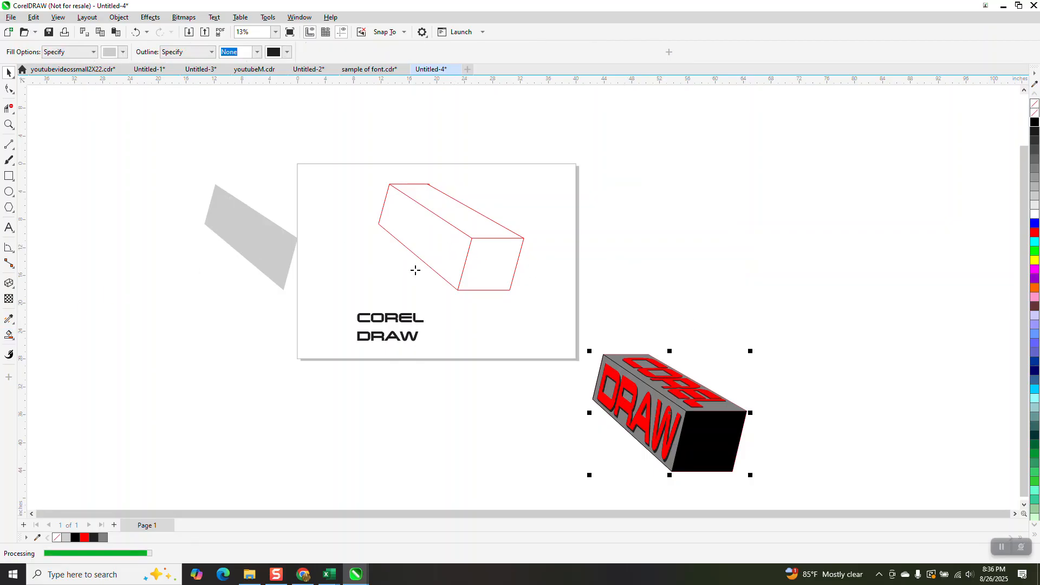
pyautogui.click(472, 230)
pyautogui.press('Right')
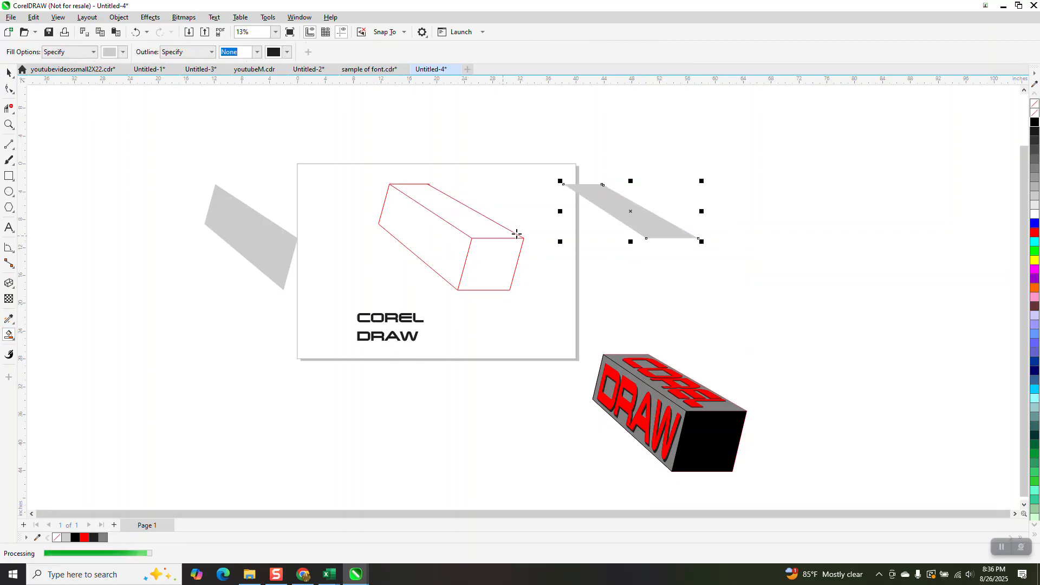
# Remove the fill from both face shapes and give them black outlines
pyautogui.click(1034, 104)
pyautogui.rightClick(1034, 122)
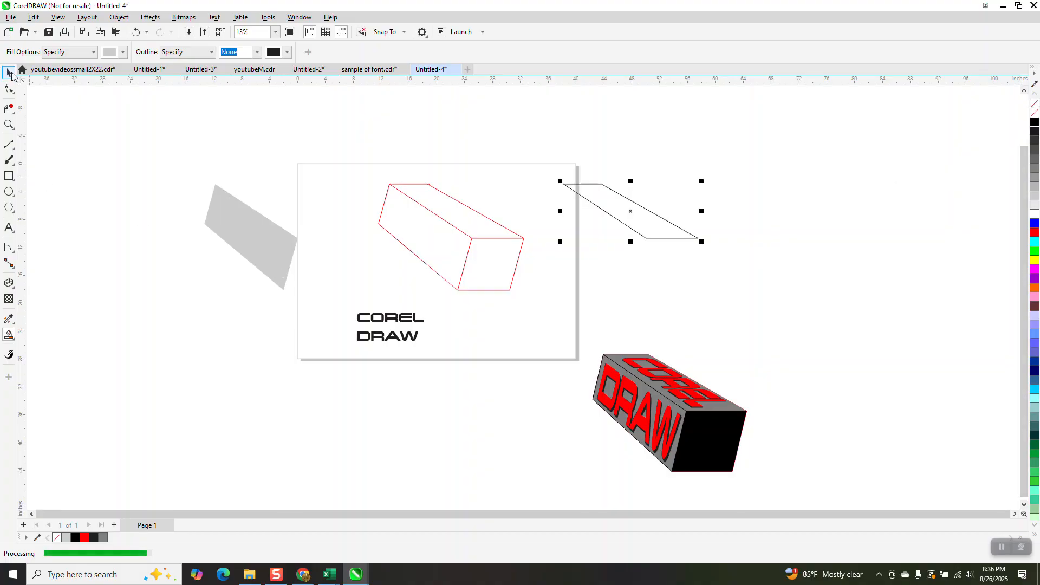
pyautogui.click(253, 212)
pyautogui.click(1034, 115)
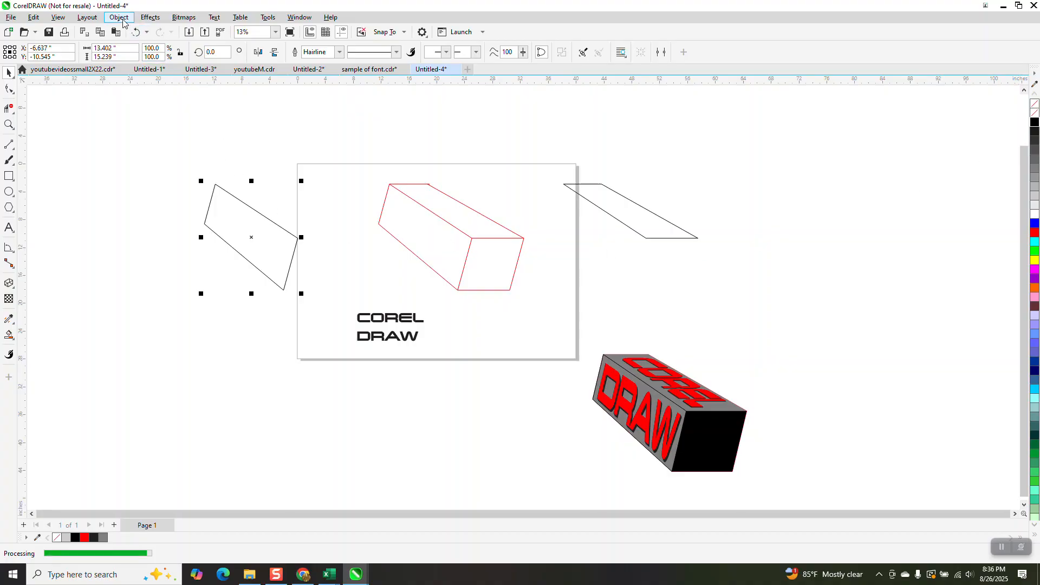
# Apply a Contour with 1 step and 0.5 inch offset to the side face and top face shapes
pyautogui.click(150, 16)
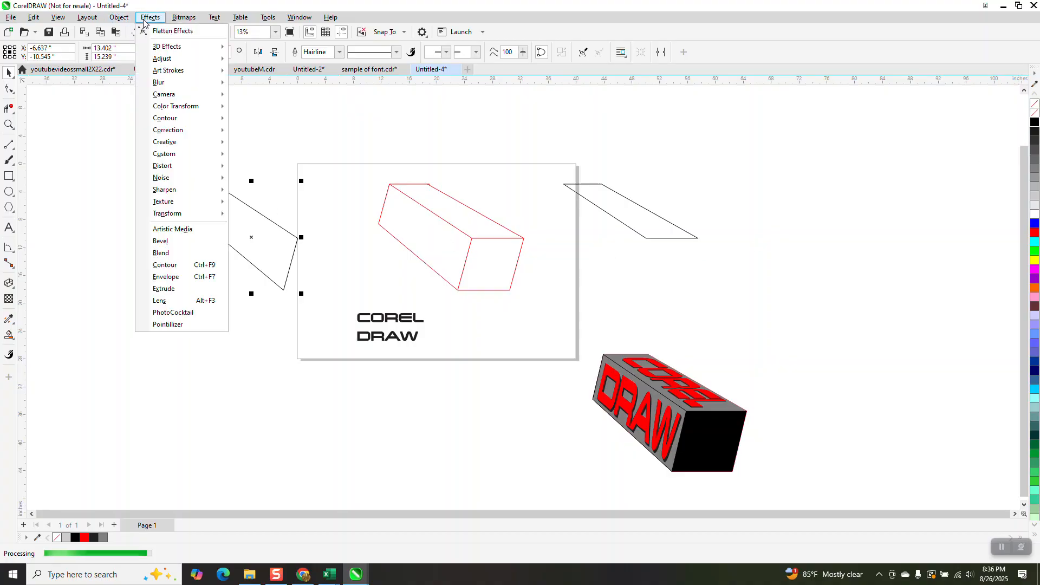
pyautogui.click(166, 265)
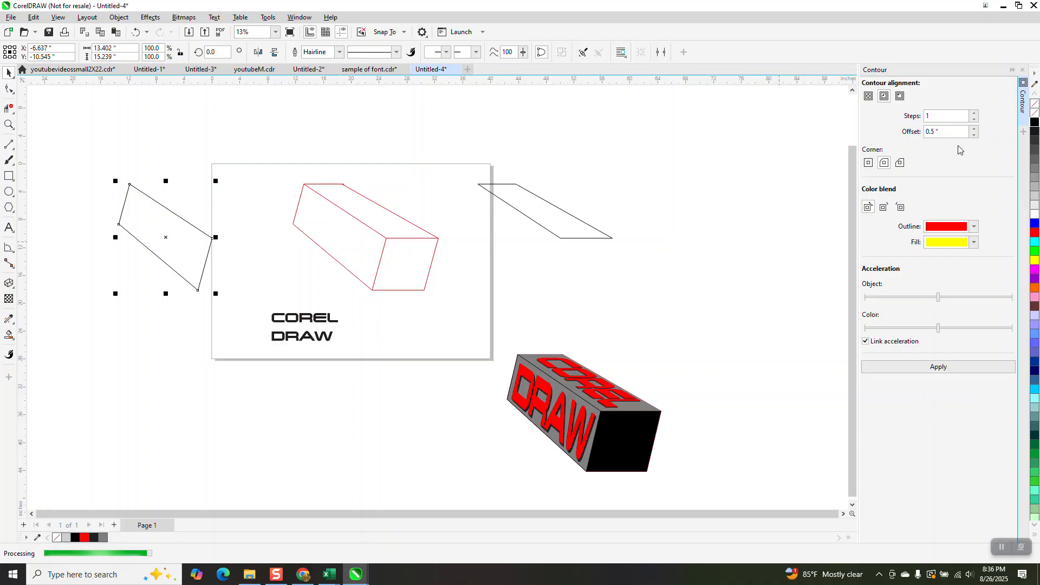
pyautogui.click(938, 371)
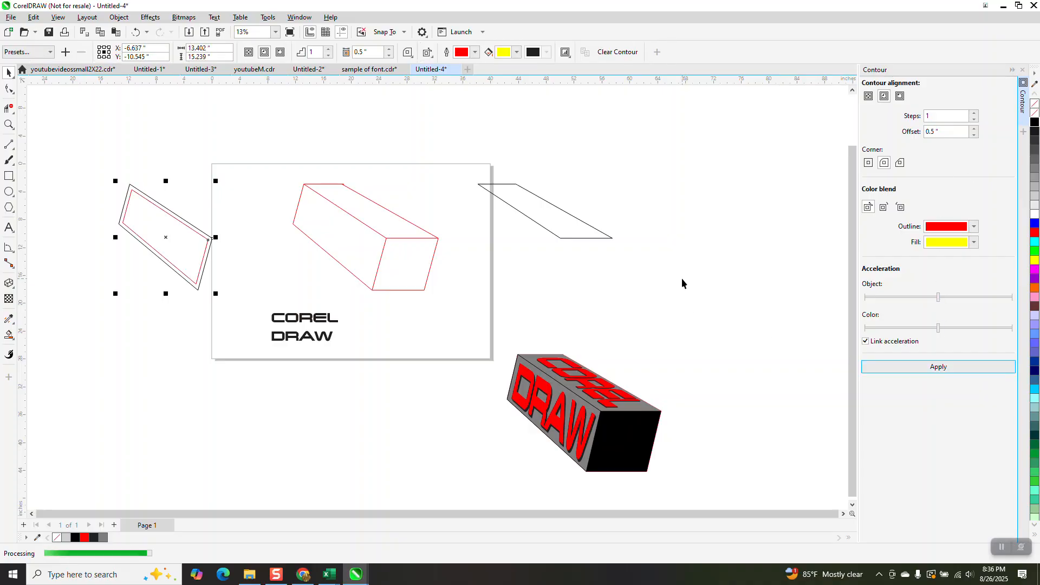
pyautogui.click(572, 233)
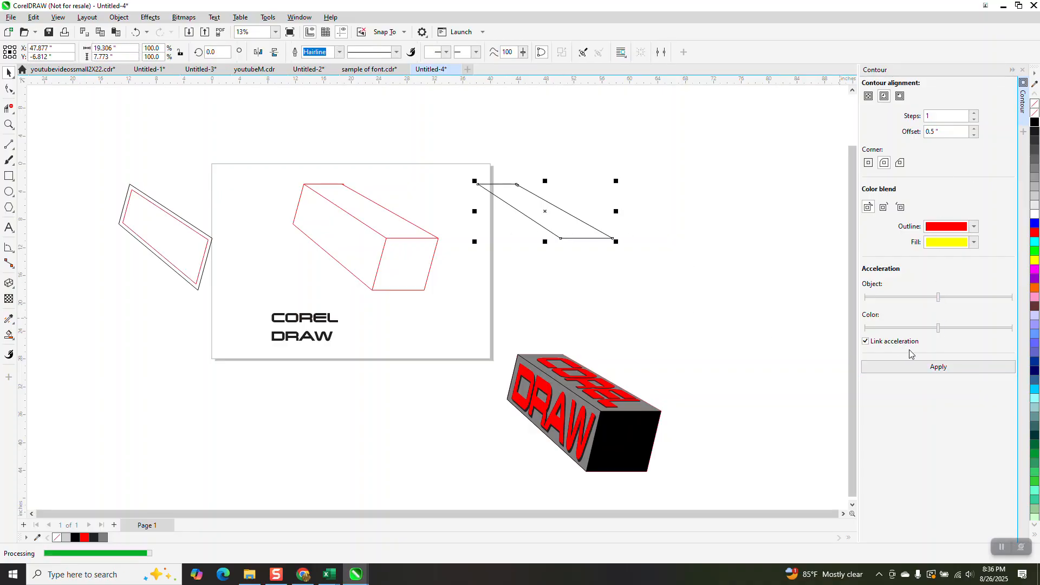
pyautogui.click(950, 368)
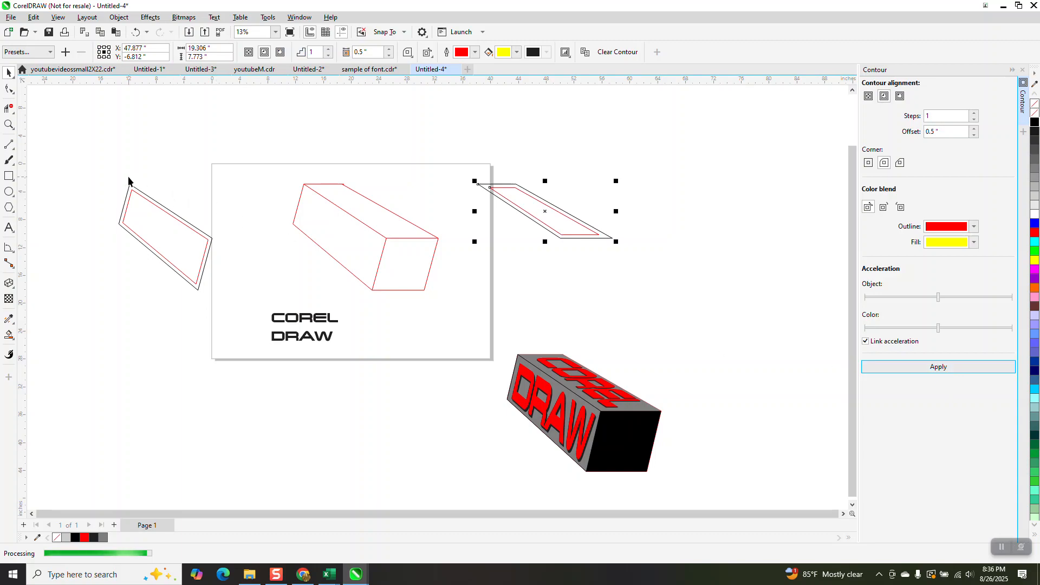
# Break apart the contour groups of both face shapes
pyautogui.moveTo(149, 255); pyautogui.dragTo(212, 306)
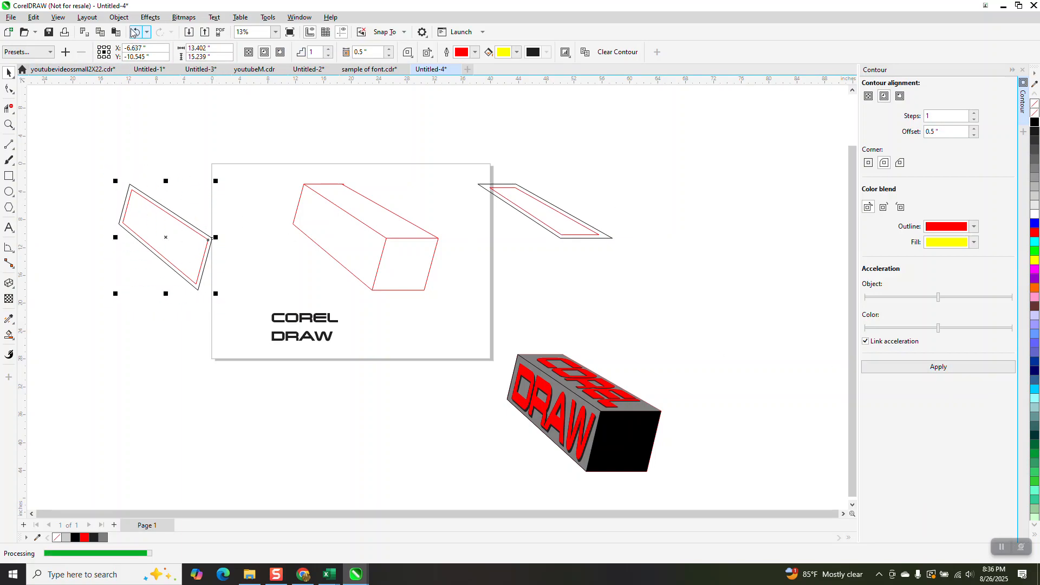
pyautogui.click(119, 17)
pyautogui.click(172, 269)
pyautogui.moveTo(461, 178); pyautogui.dragTo(638, 297)
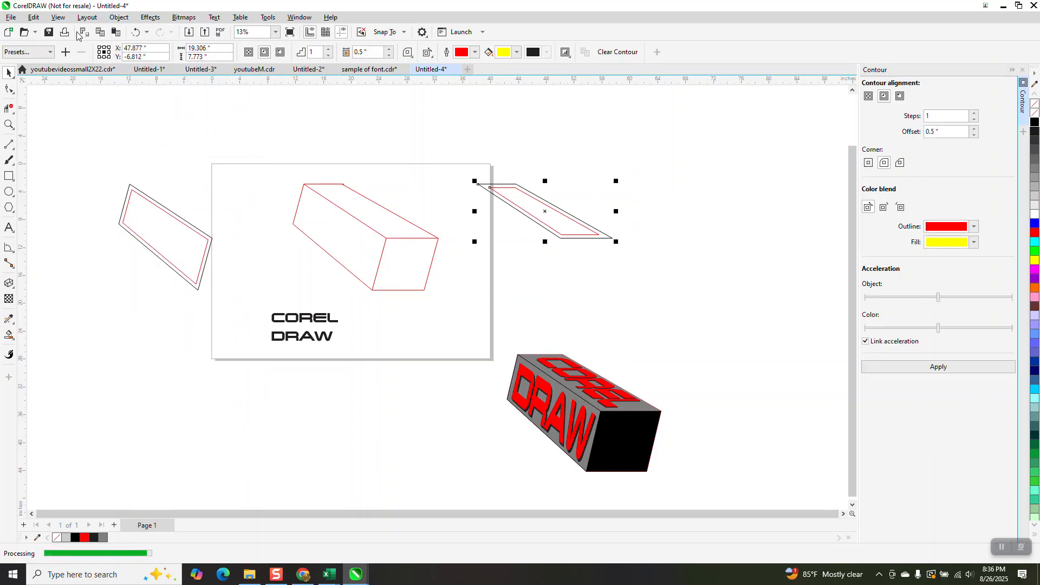
pyautogui.click(119, 17)
pyautogui.click(151, 269)
pyautogui.click(209, 155)
# Move the side face's red inner contour down below its outline shape
pyautogui.click(172, 227)
pyautogui.press('Down')
pyautogui.click(519, 216)
pyautogui.press('Down')
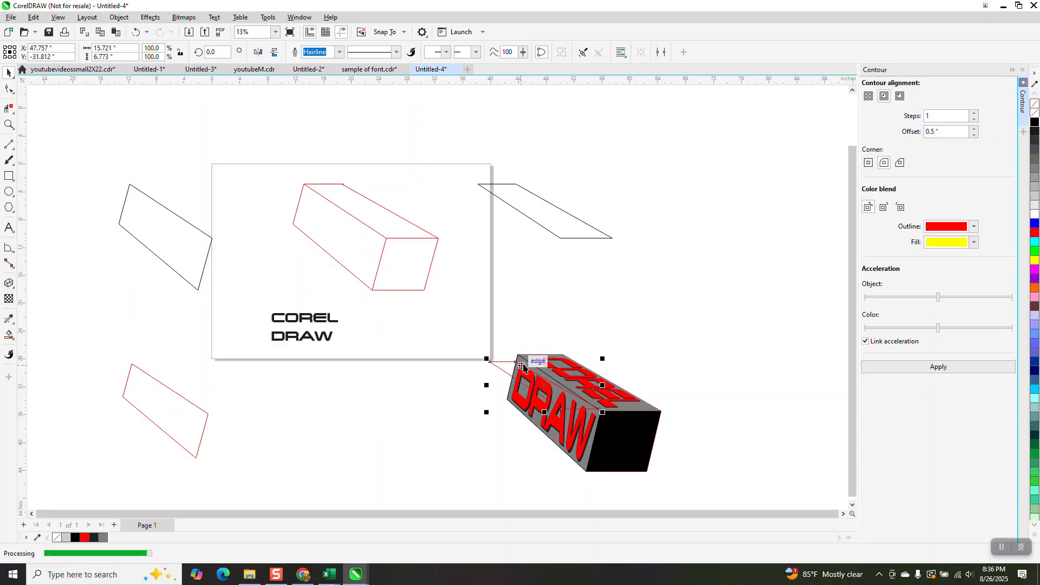
pyautogui.hotkey('ctrl', 'z')
# Move the 3D box further right and shift the top face's red inner contour down below the page
pyautogui.moveTo(712, 320); pyautogui.dragTo(450, 490)
pyautogui.press('Right')
pyautogui.click(557, 238)
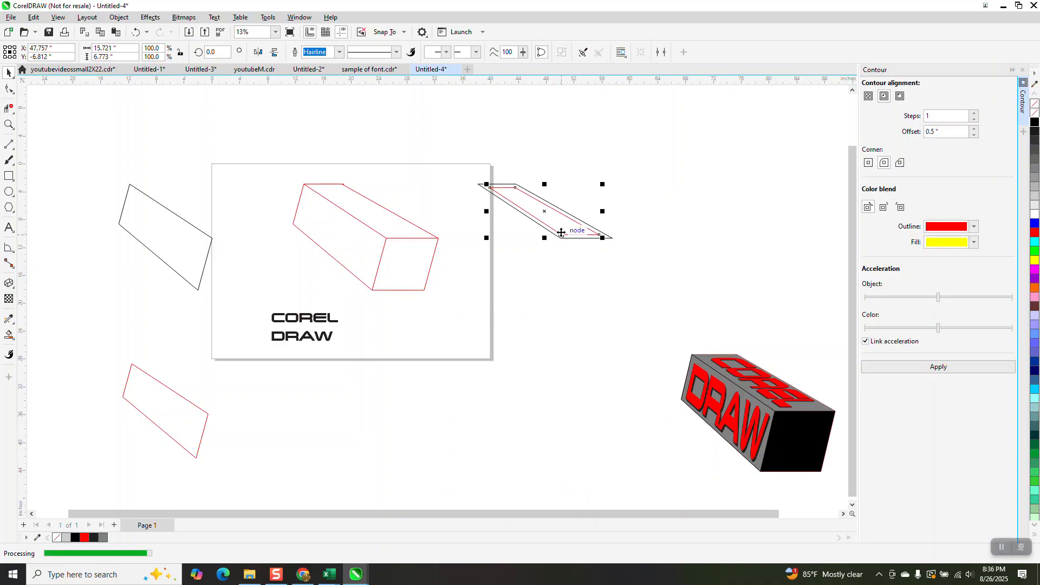
pyautogui.press('Down')
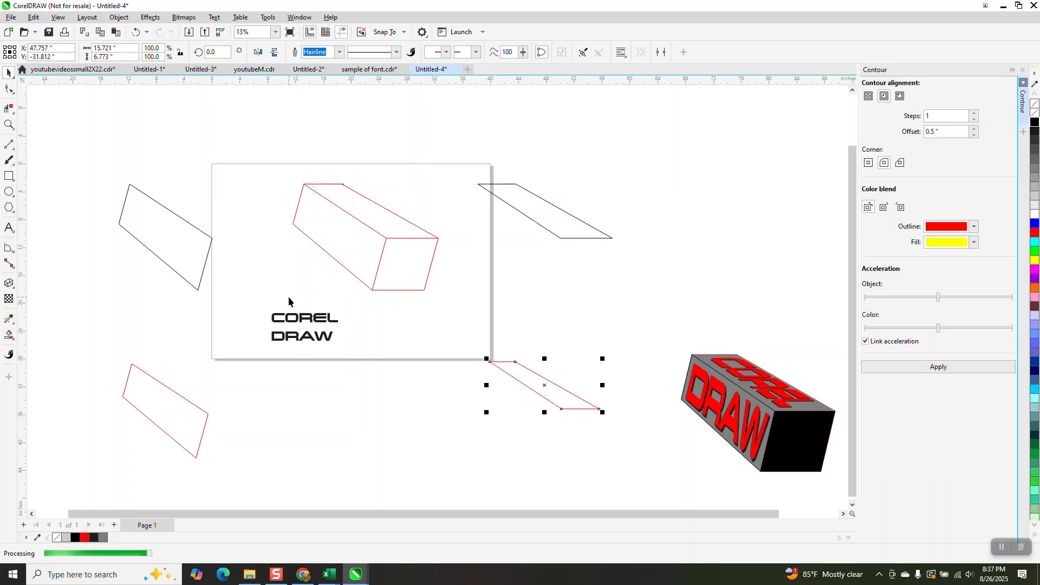
# Zoom in on the COREL DRAW text and fill both text lines with red
pyautogui.click(9, 124)
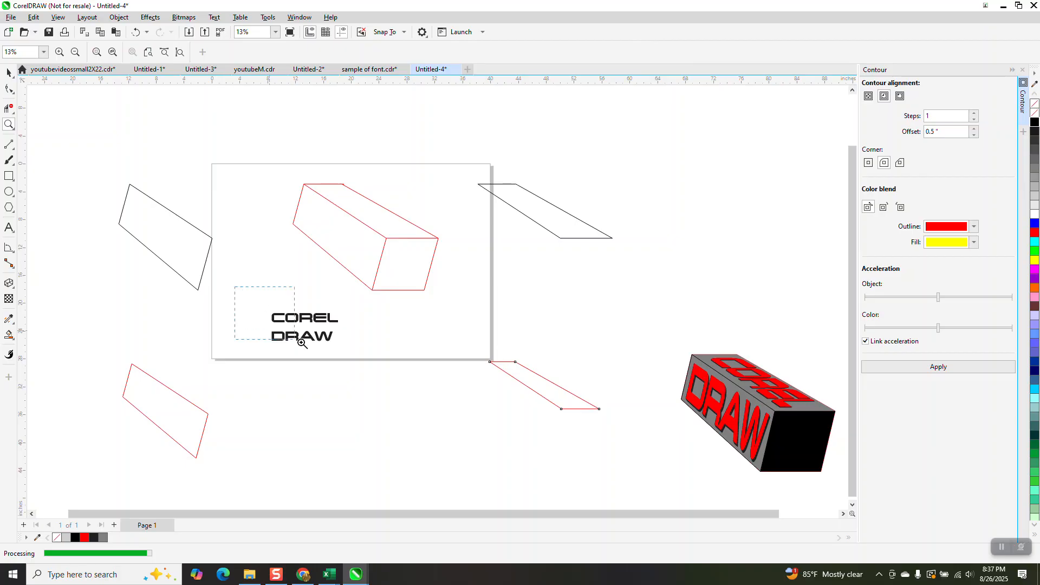
pyautogui.moveTo(276, 334); pyautogui.dragTo(390, 373)
pyautogui.click(9, 72)
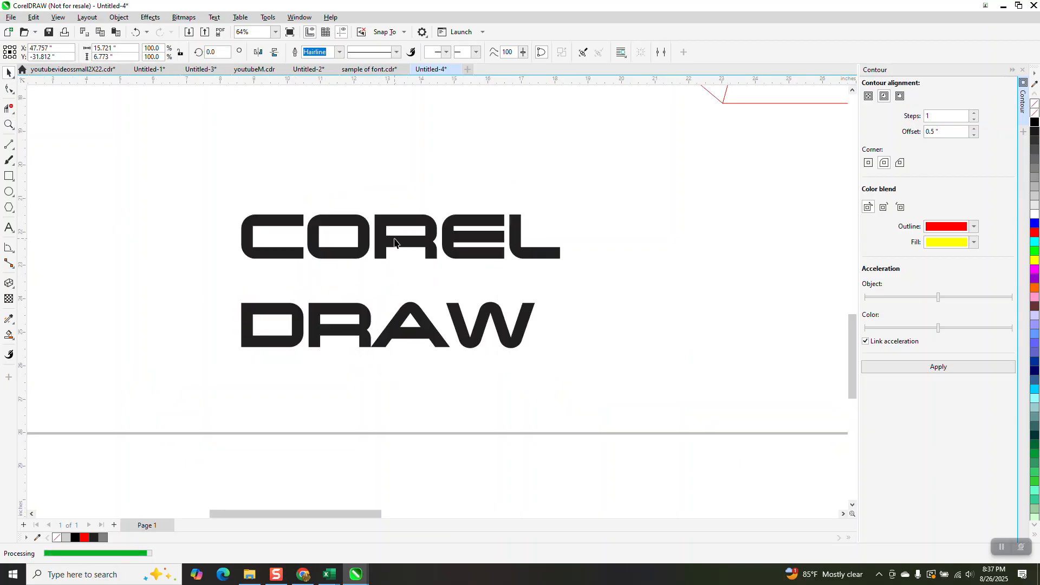
pyautogui.click(365, 229)
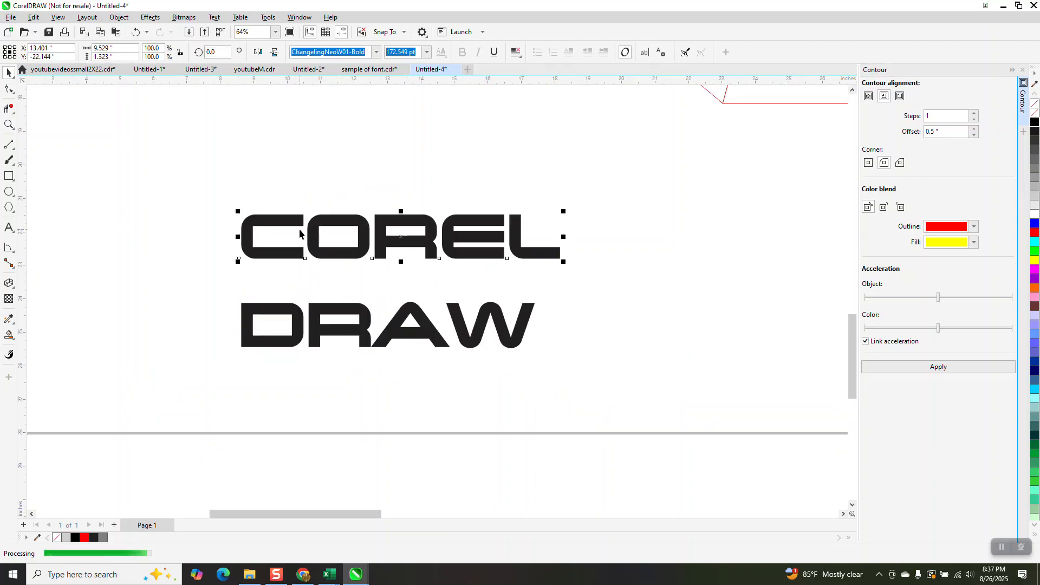
pyautogui.moveTo(615, 421); pyautogui.dragTo(616, 421)
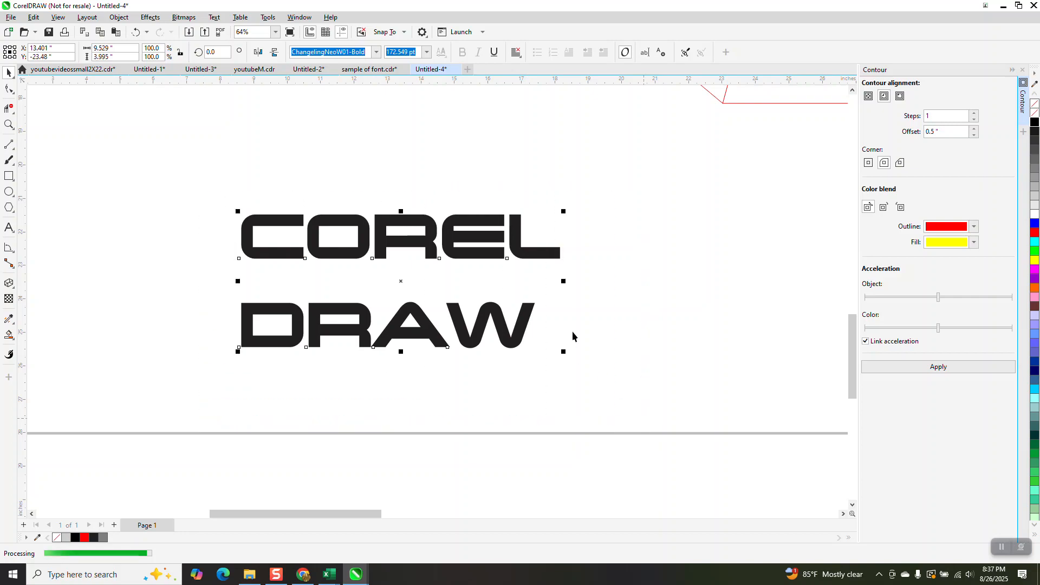
pyautogui.click(528, 315)
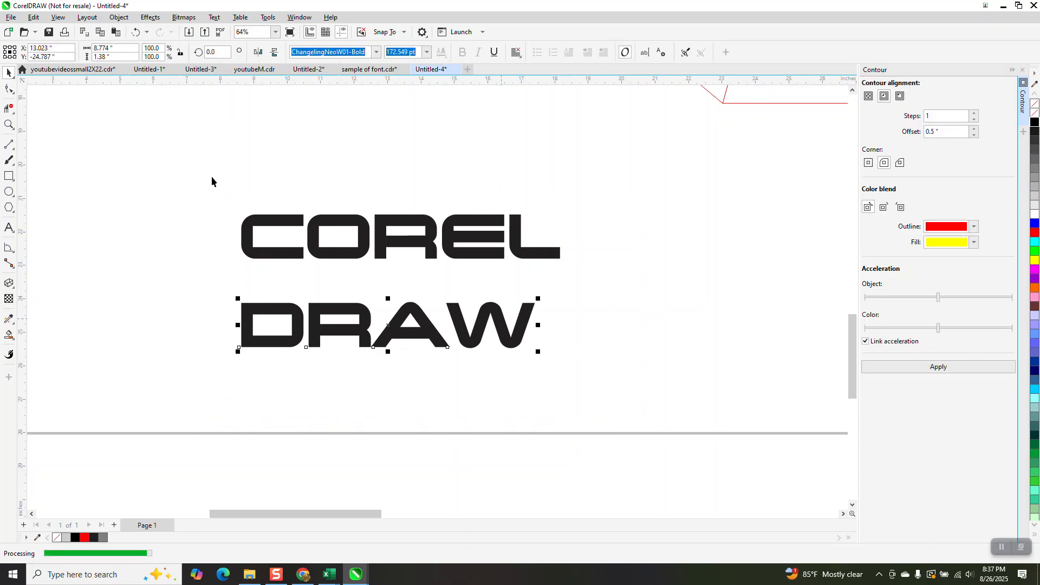
pyautogui.moveTo(621, 389); pyautogui.dragTo(621, 389)
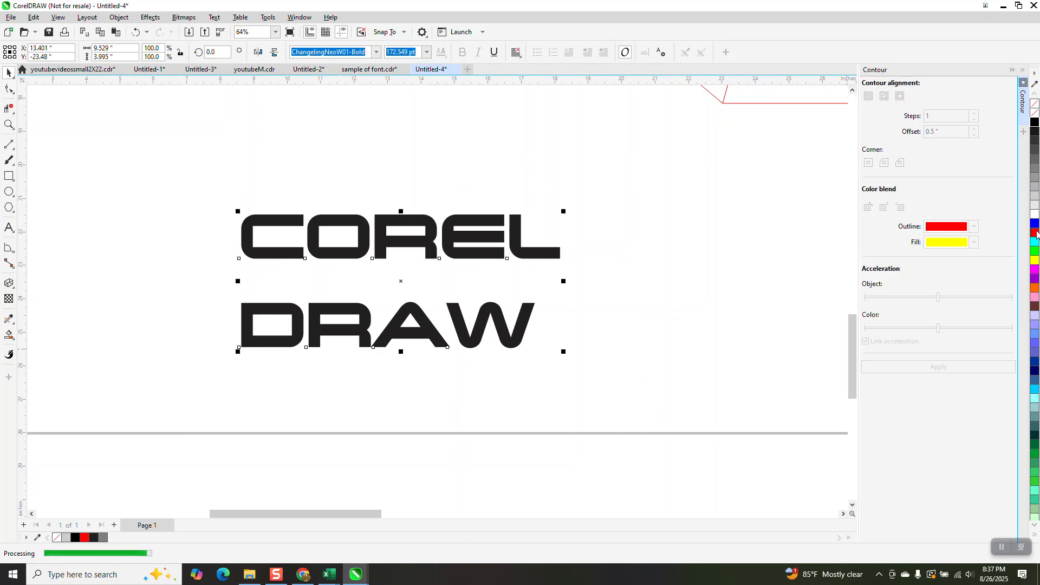
pyautogui.click(1035, 233)
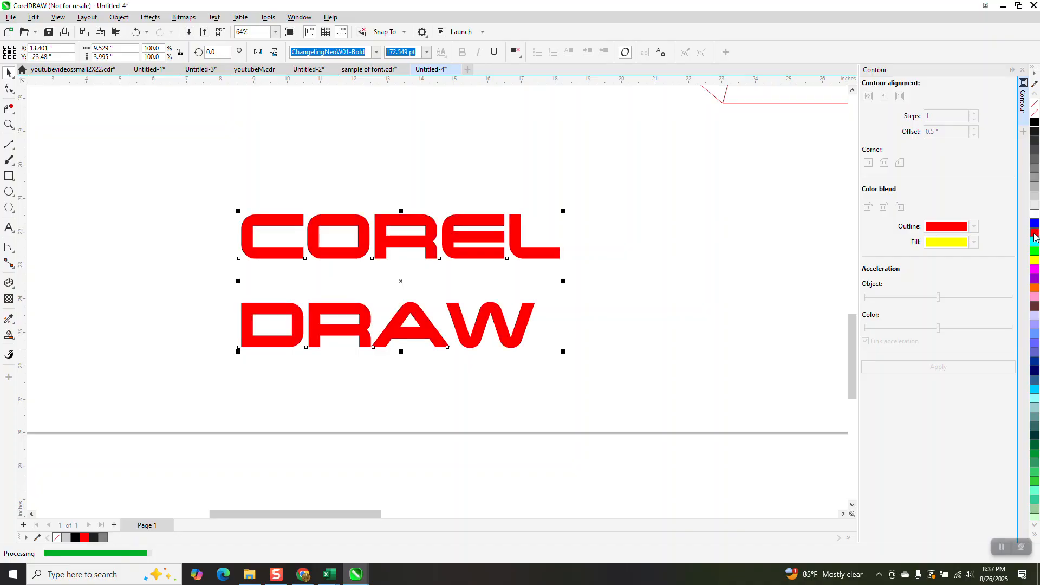
# Apply a short Block Shadow to the COREL text line
pyautogui.click(15, 293)
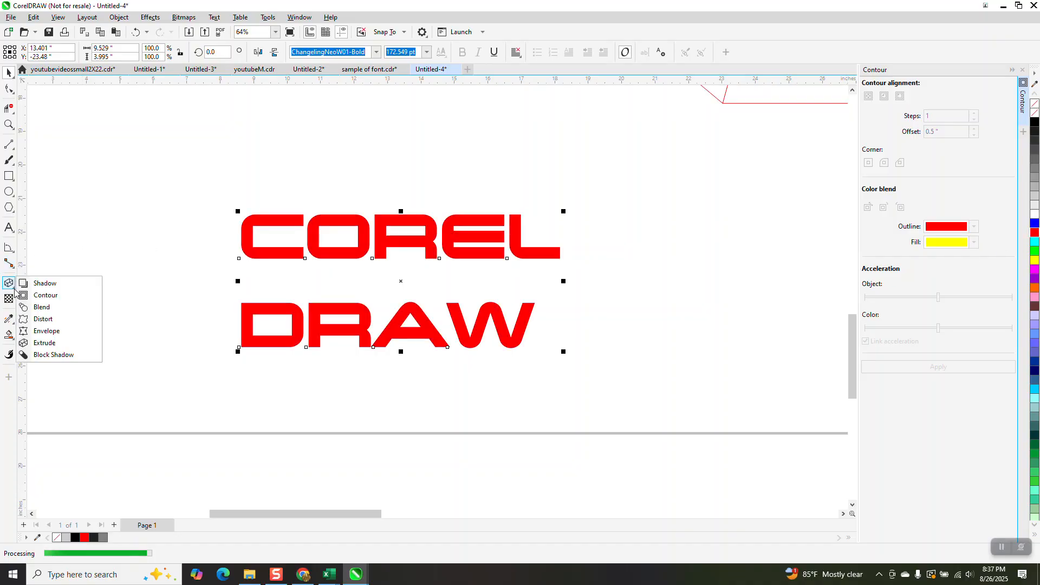
pyautogui.click(44, 355)
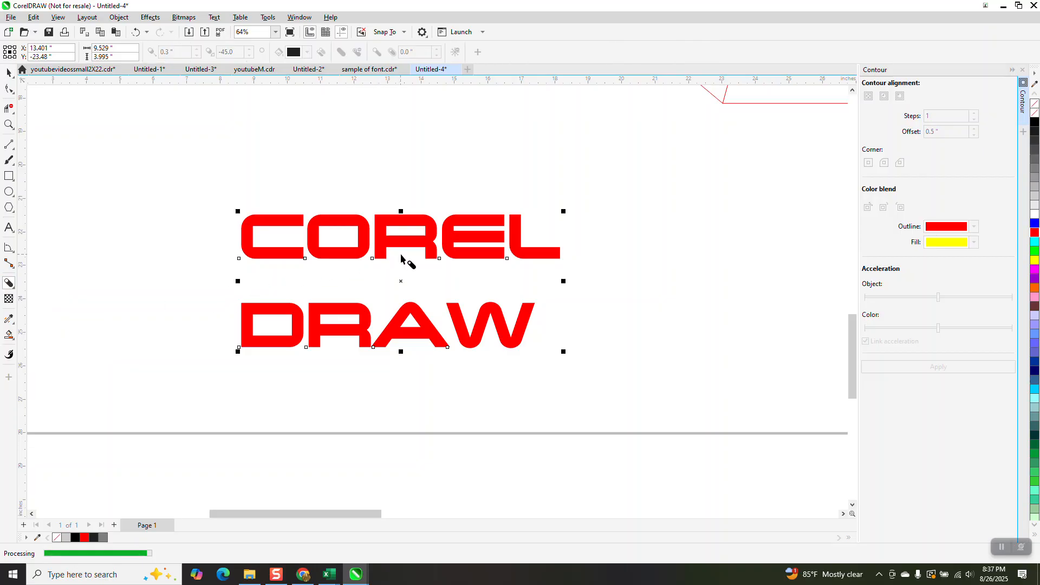
pyautogui.click(8, 72)
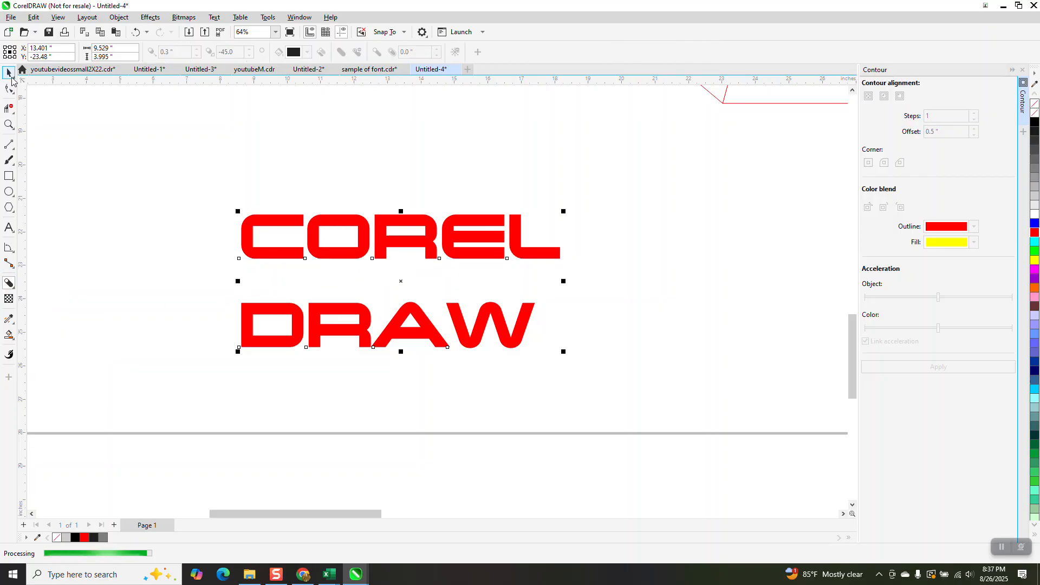
pyautogui.click(374, 234)
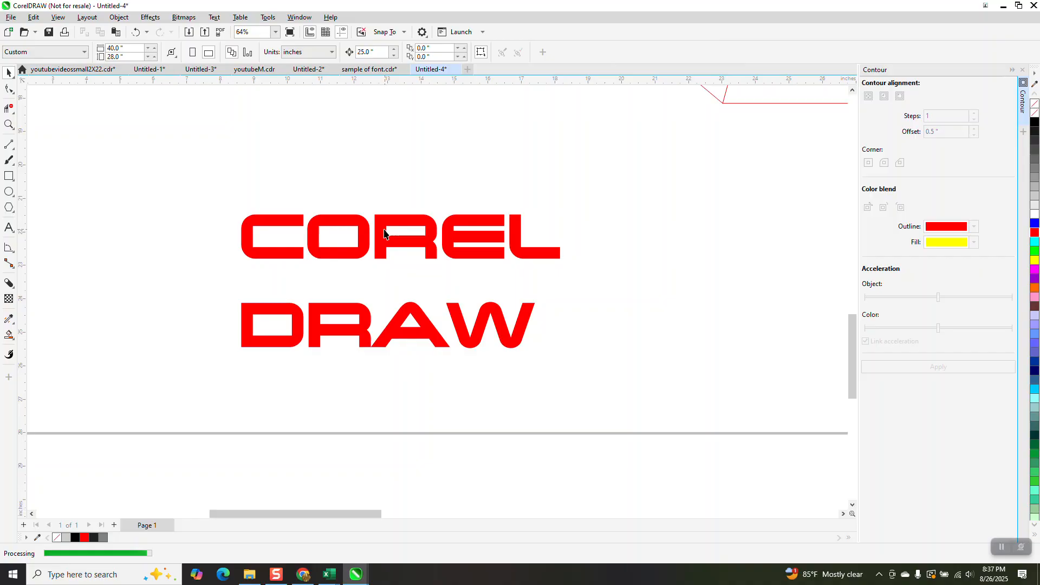
pyautogui.click(11, 289)
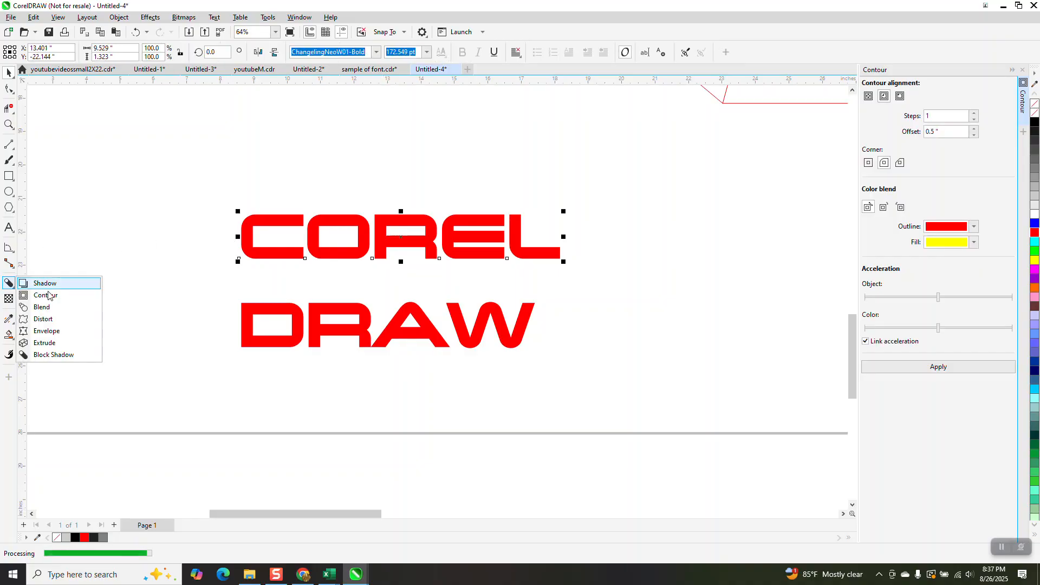
pyautogui.click(53, 355)
pyautogui.moveTo(400, 238)
pyautogui.mouseDown()
pyautogui.moveTo(409, 257)
pyautogui.moveTo(408, 245)
pyautogui.mouseUp()
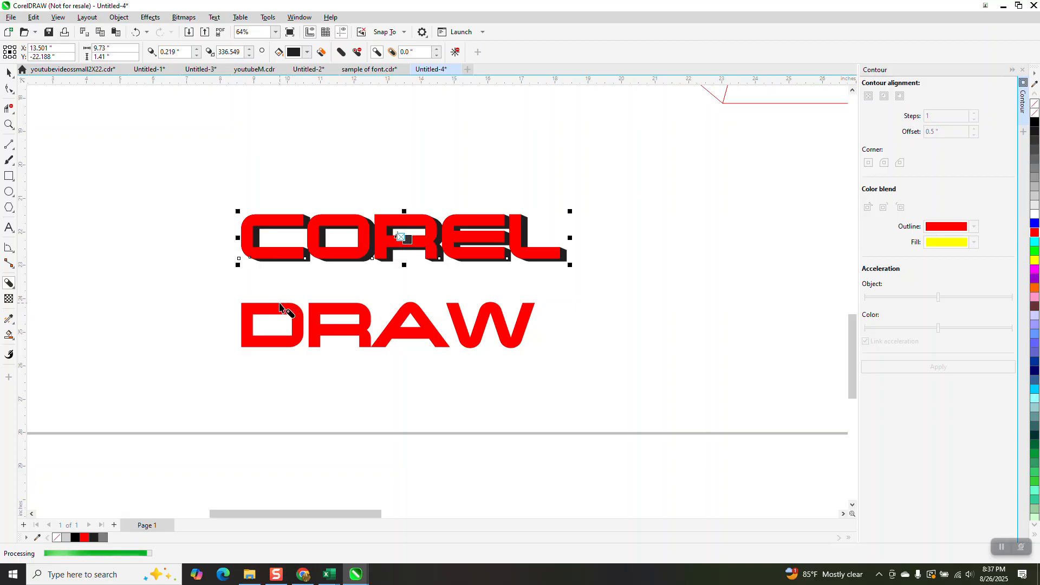
# Try extending a much longer block shadow down across the DRAW line, and undo it
pyautogui.moveTo(284, 305)
pyautogui.mouseDown()
pyautogui.moveTo(374, 319)
pyautogui.moveTo(339, 314)
pyautogui.mouseUp()
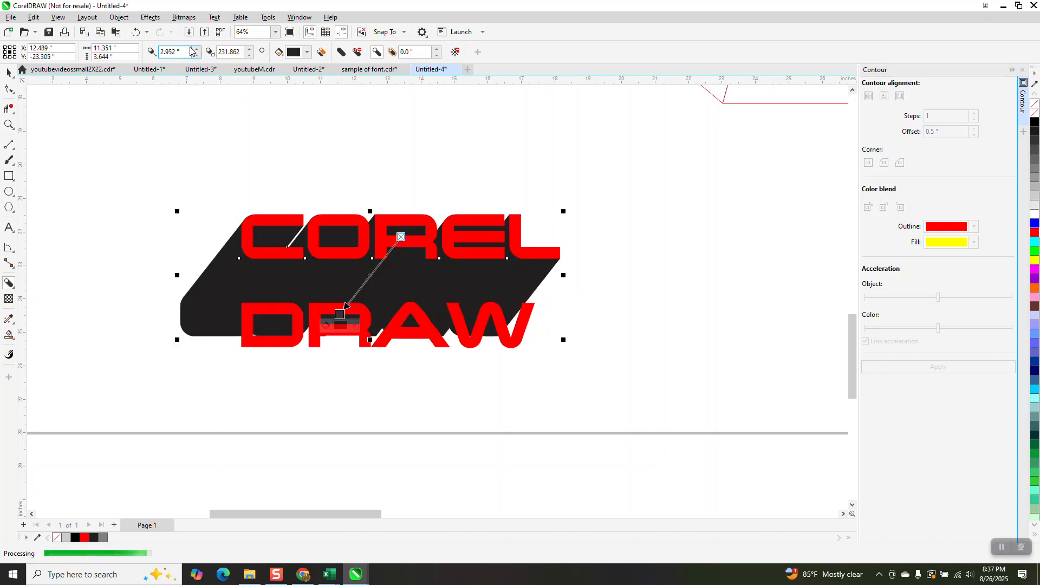
pyautogui.hotkey('ctrl', 'z')
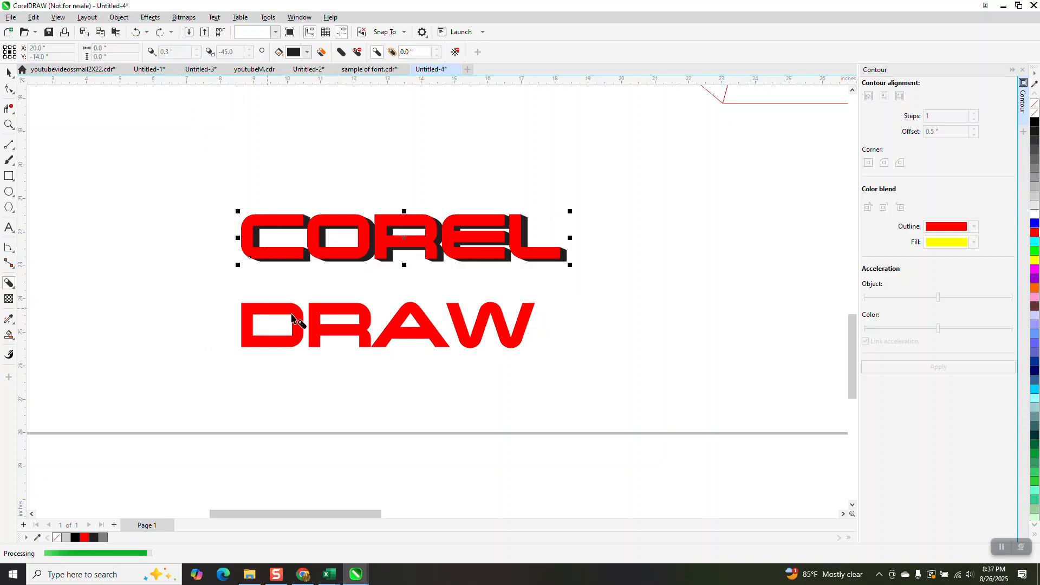
# Apply a matching short Block Shadow to the DRAW text line
pyautogui.click(9, 73)
pyautogui.click(200, 239)
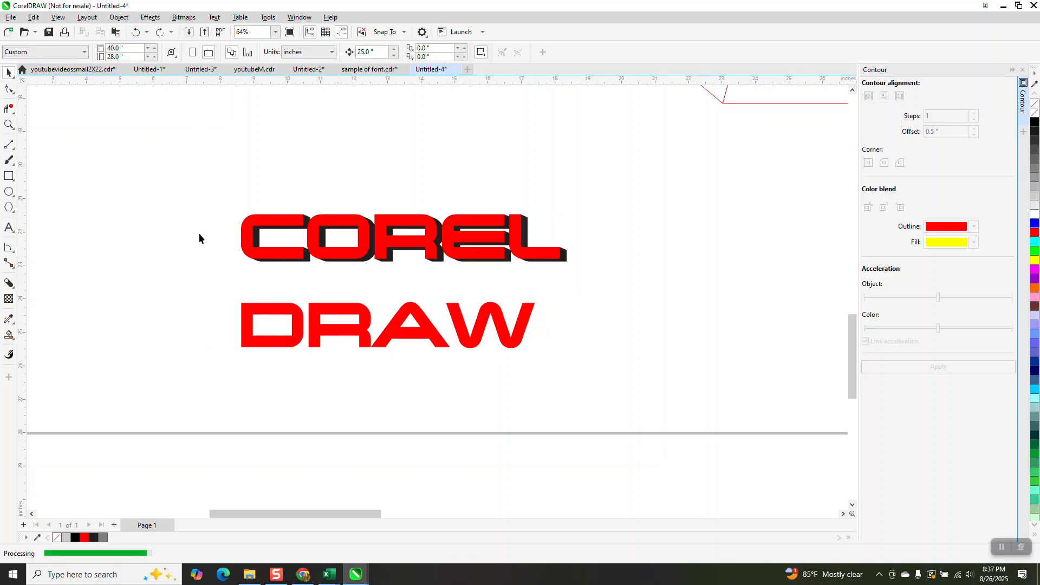
pyautogui.click(298, 321)
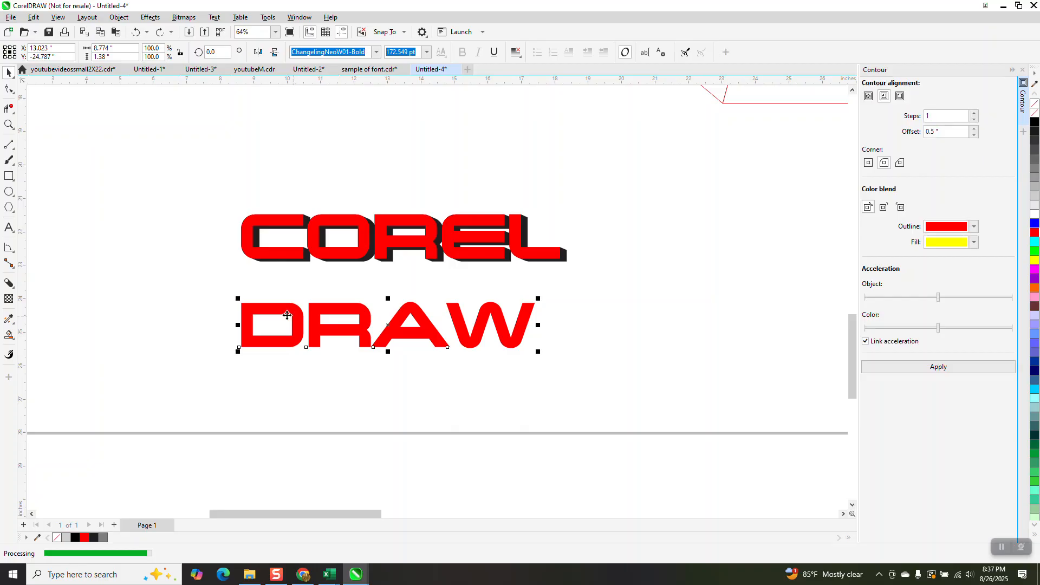
pyautogui.click(15, 290)
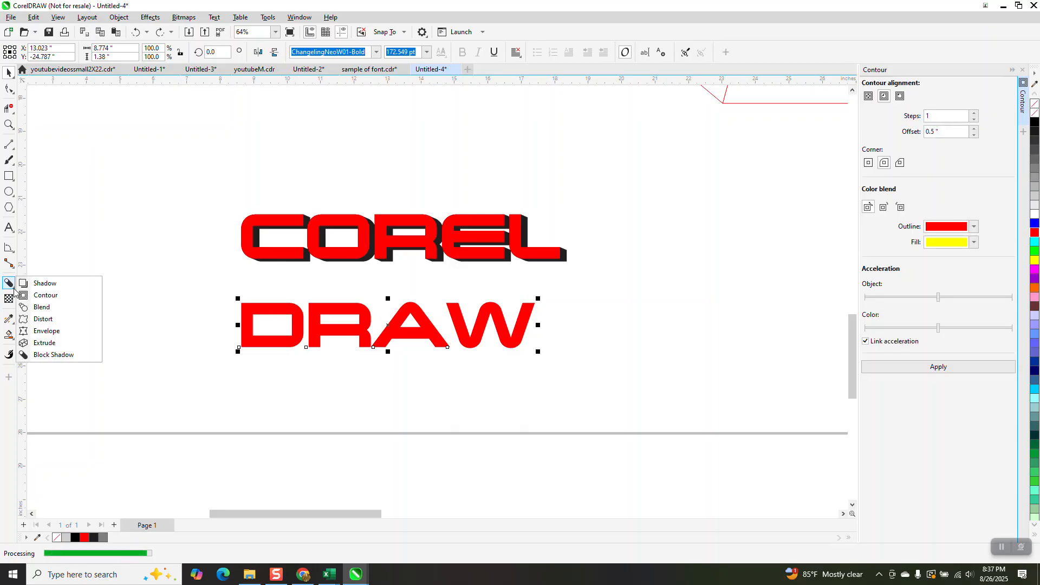
pyautogui.click(46, 354)
pyautogui.moveTo(295, 323)
pyautogui.mouseDown()
pyautogui.moveTo(357, 326)
pyautogui.moveTo(398, 314)
pyautogui.moveTo(393, 329)
pyautogui.mouseUp()
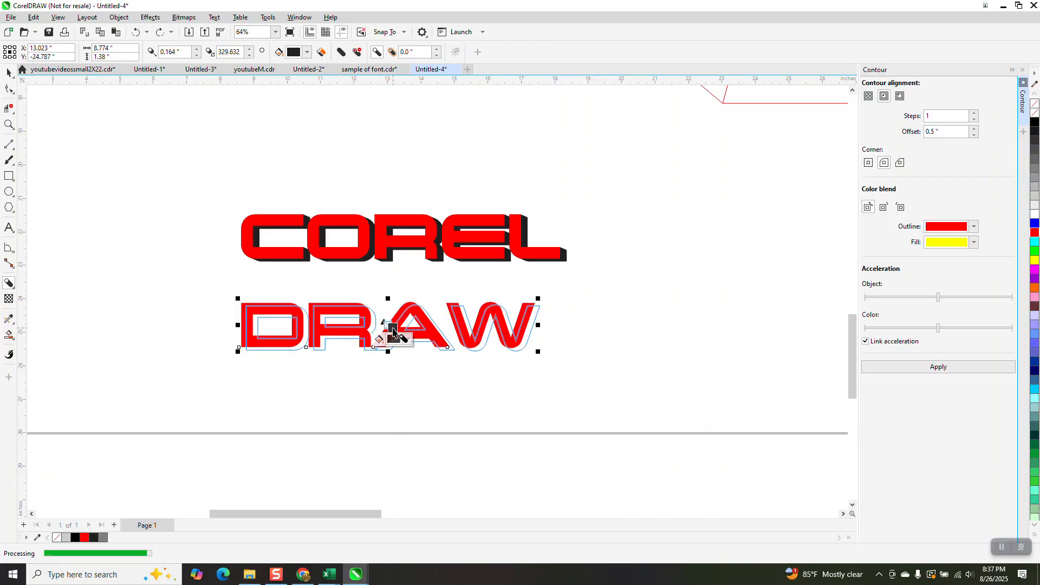
pyautogui.scroll(-1, 306, 370)
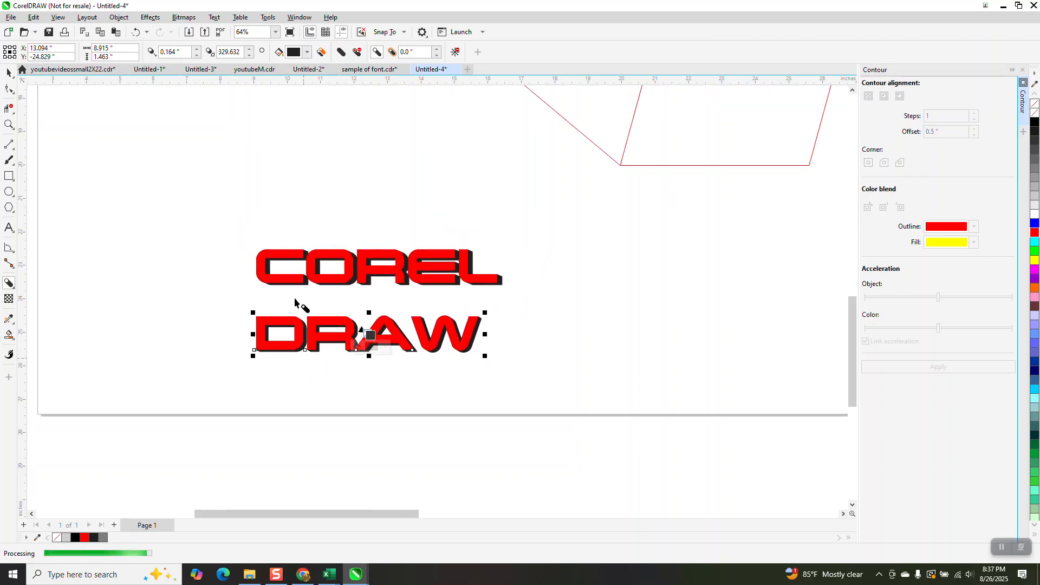
pyautogui.click(9, 72)
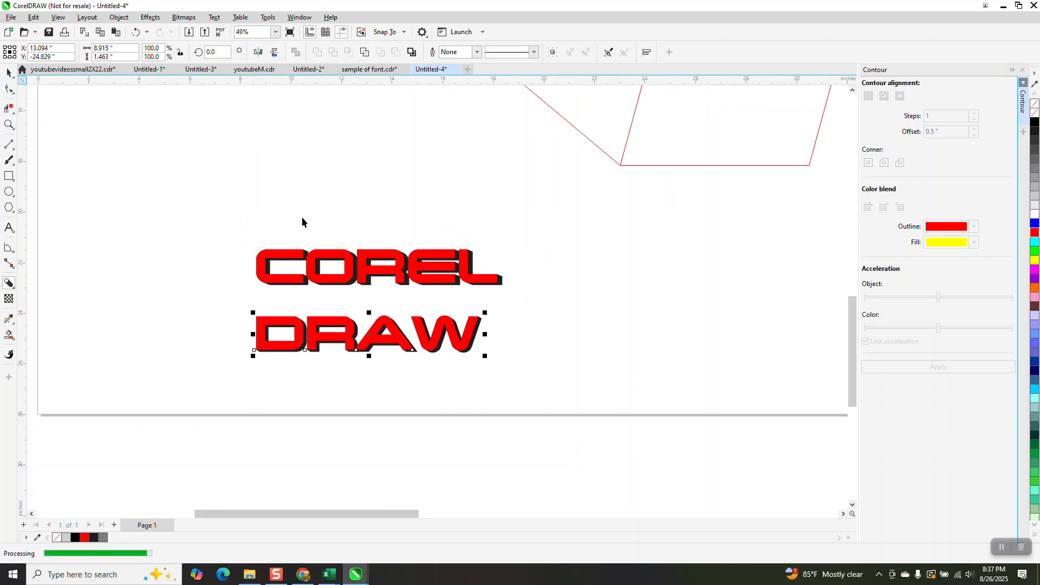
# Move the COREL text line off the page beside the top face's red inner contour
pyautogui.moveTo(577, 404); pyautogui.dragTo(542, 414)
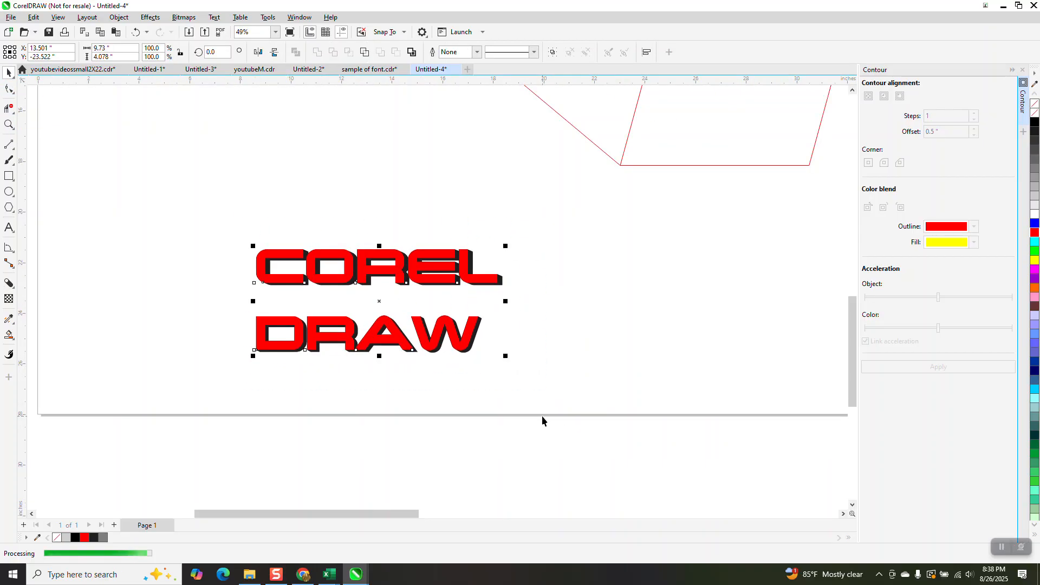
pyautogui.scroll(-4, 519, 310)
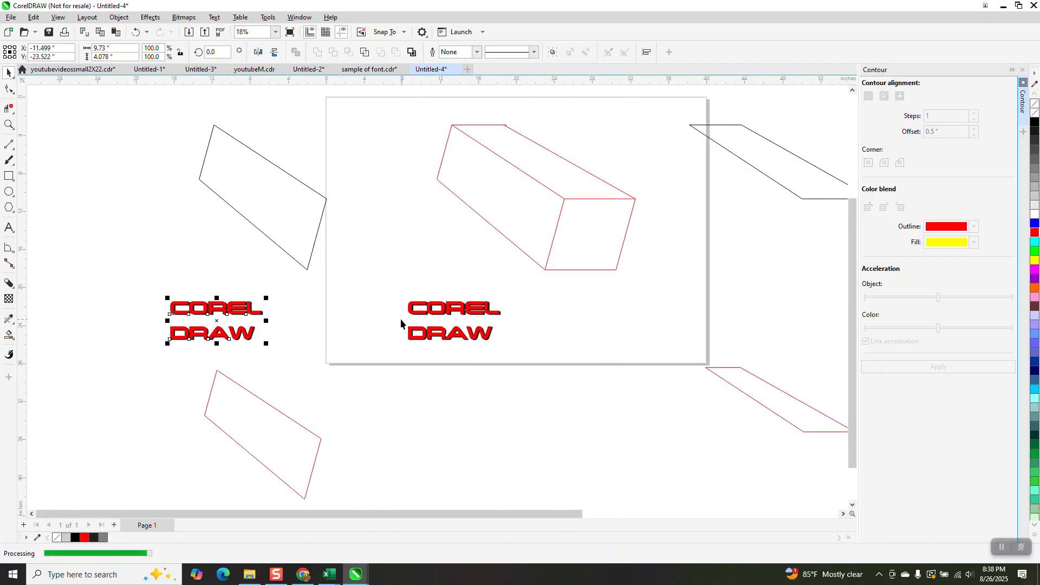
pyautogui.moveTo(582, 371); pyautogui.dragTo(591, 372)
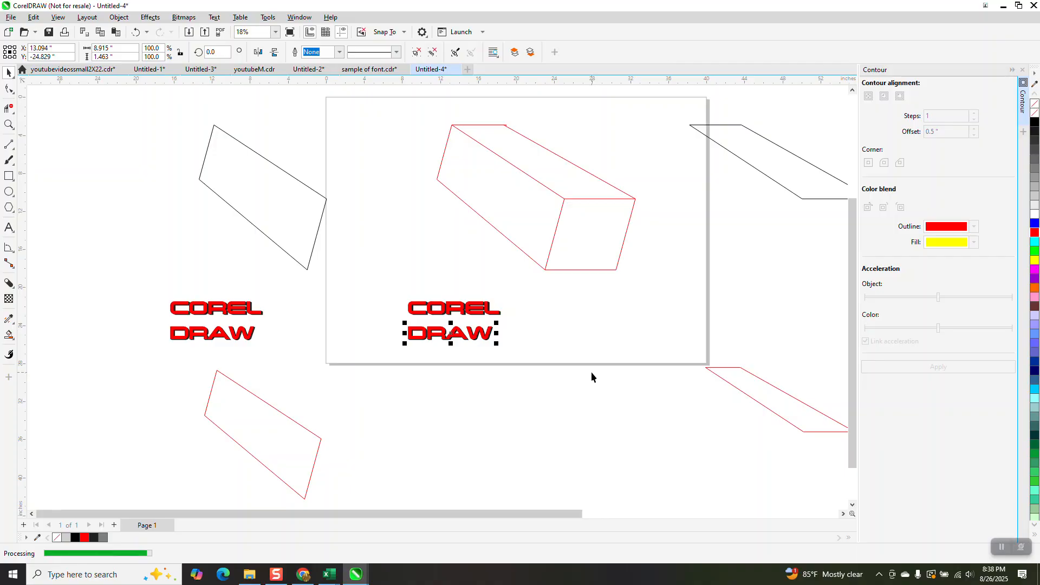
pyautogui.moveTo(527, 322); pyautogui.dragTo(525, 322)
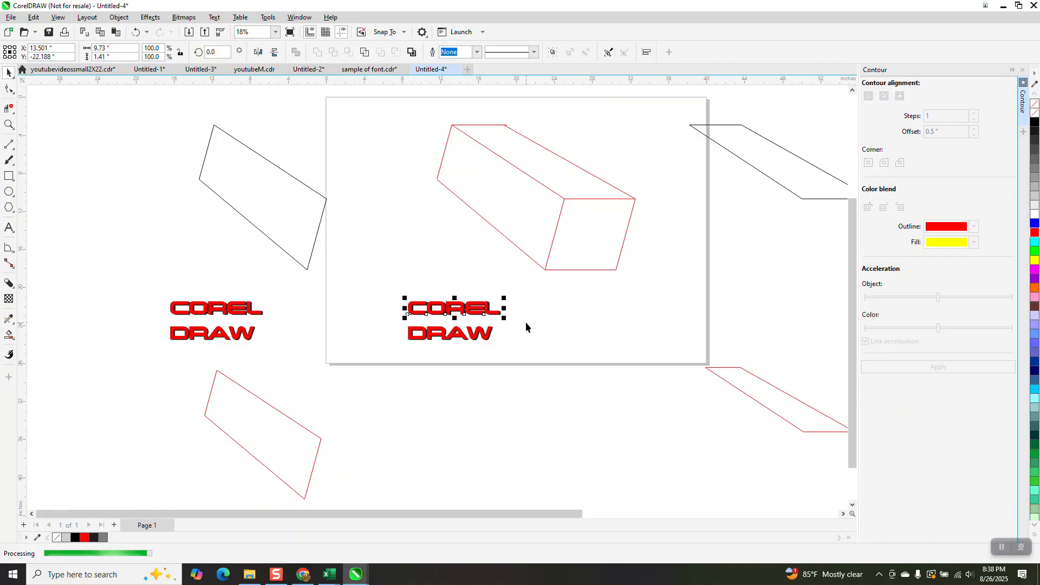
pyautogui.scroll(-2, 525, 322)
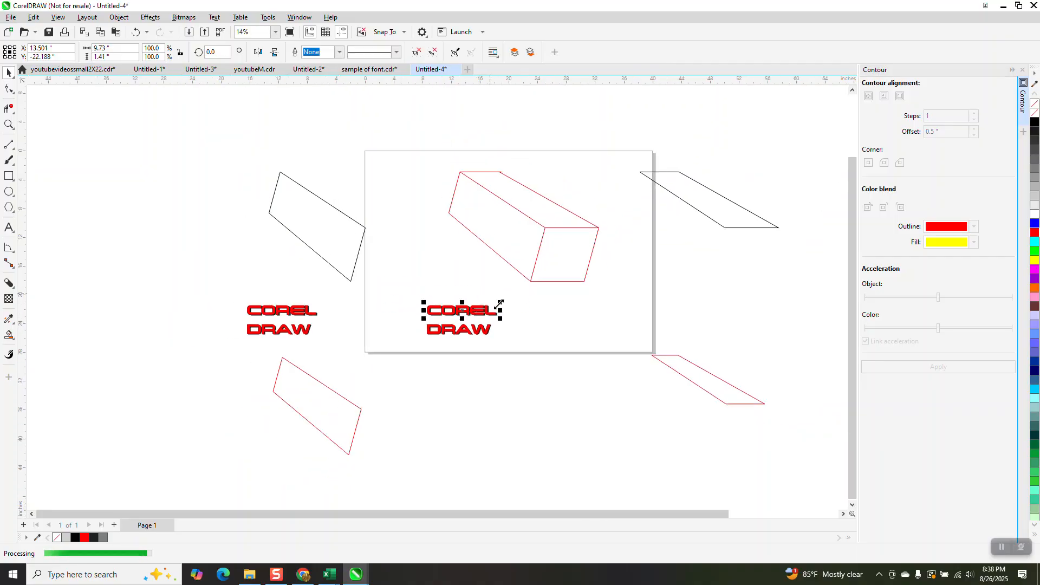
pyautogui.moveTo(460, 310); pyautogui.dragTo(612, 376)
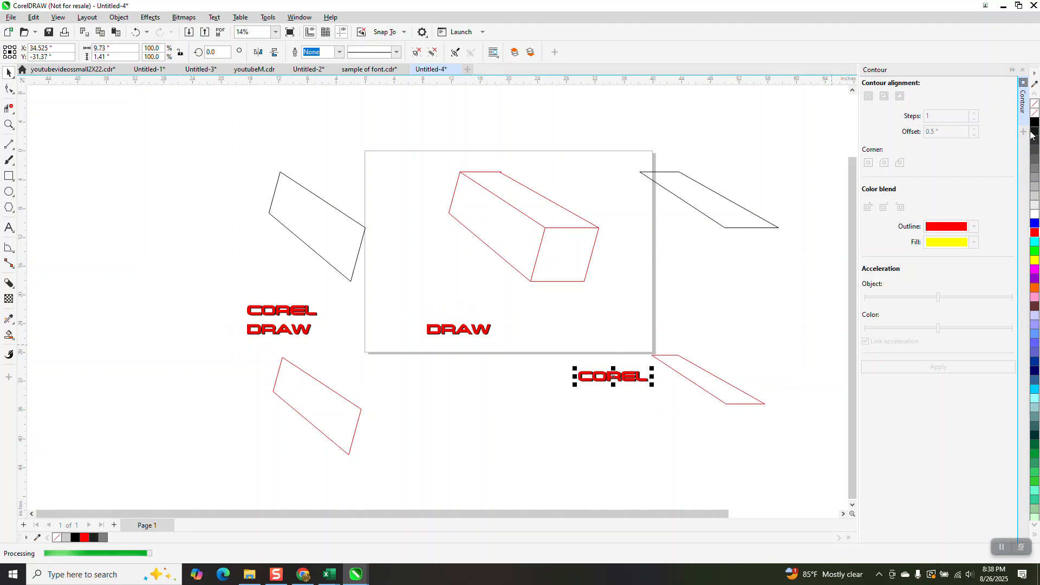
# Apply an Envelope to the COREL text so it slants into the top face's parallelogram shape
pyautogui.click(1022, 69)
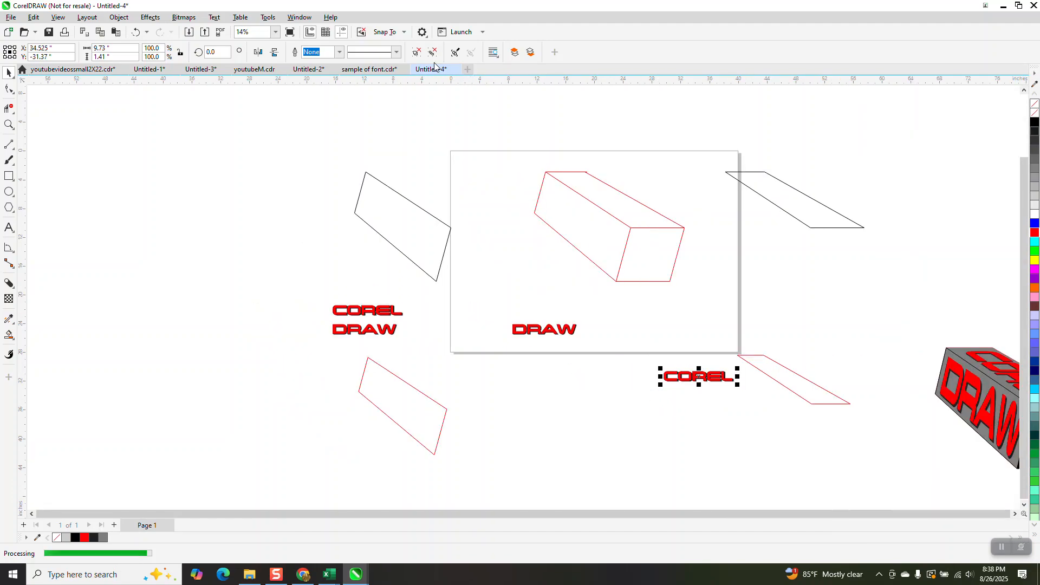
pyautogui.click(151, 17)
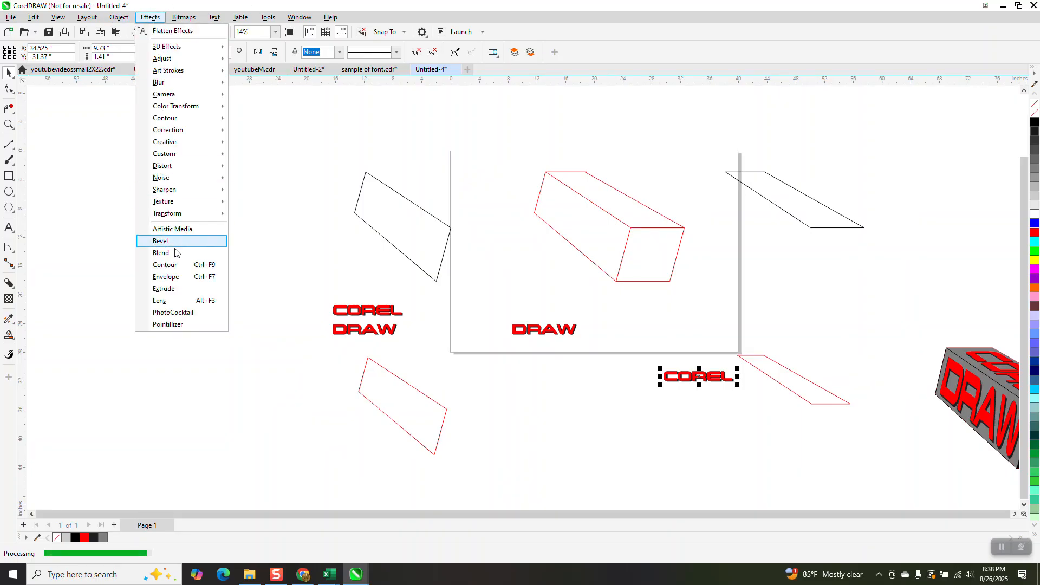
pyautogui.click(175, 278)
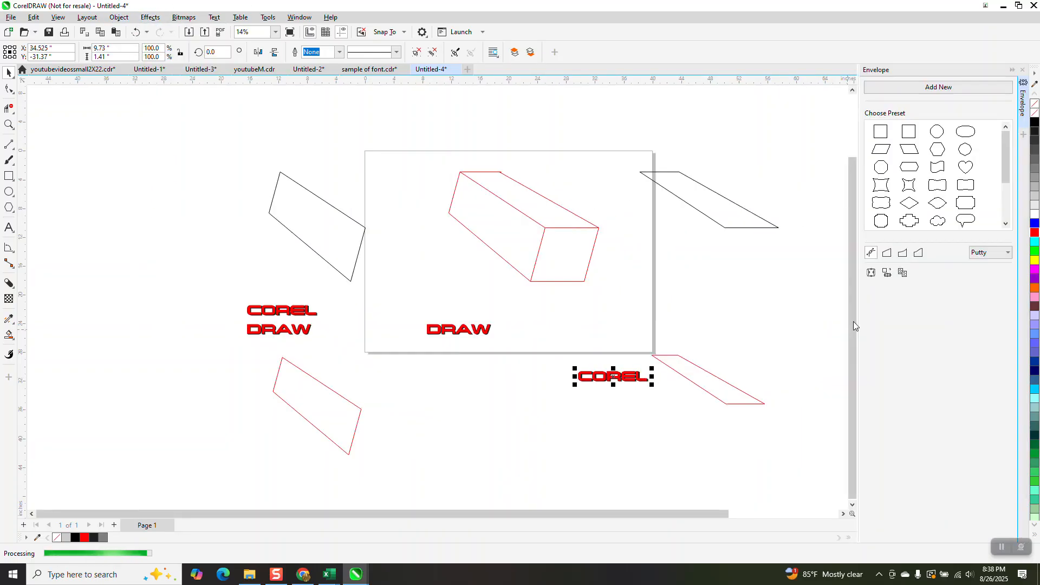
pyautogui.click(723, 390)
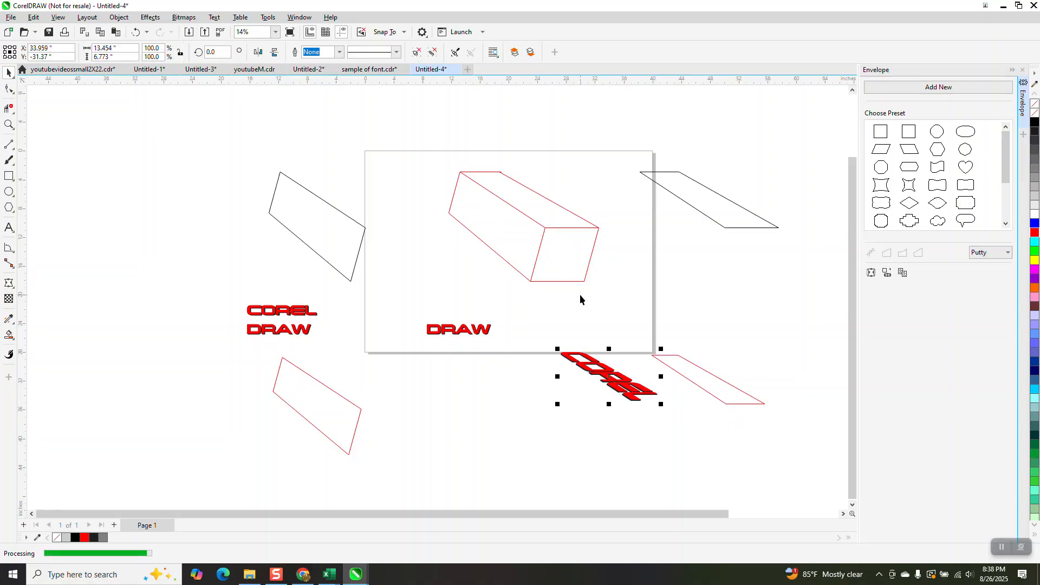
# Align the enveloped COREL text and the top face's inner contour by their centers
pyautogui.keyDown('shift'); pyautogui.click(691, 368); pyautogui.keyUp('shift')
pyautogui.press('e')
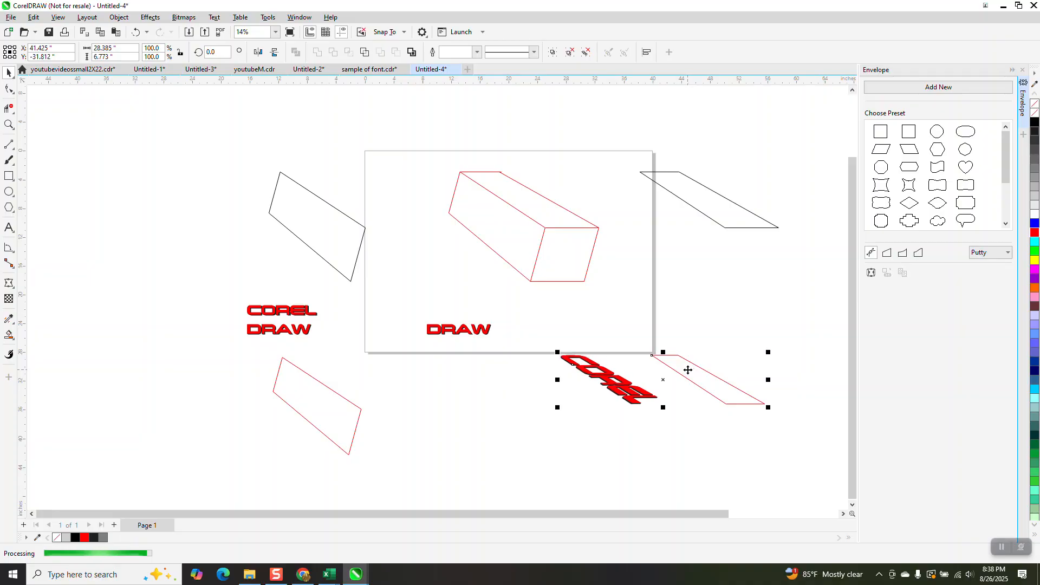
pyautogui.press('c')
# Nudge the enveloped COREL text twice downward, away from the contour shape
pyautogui.click(709, 379)
pyautogui.press('Down')
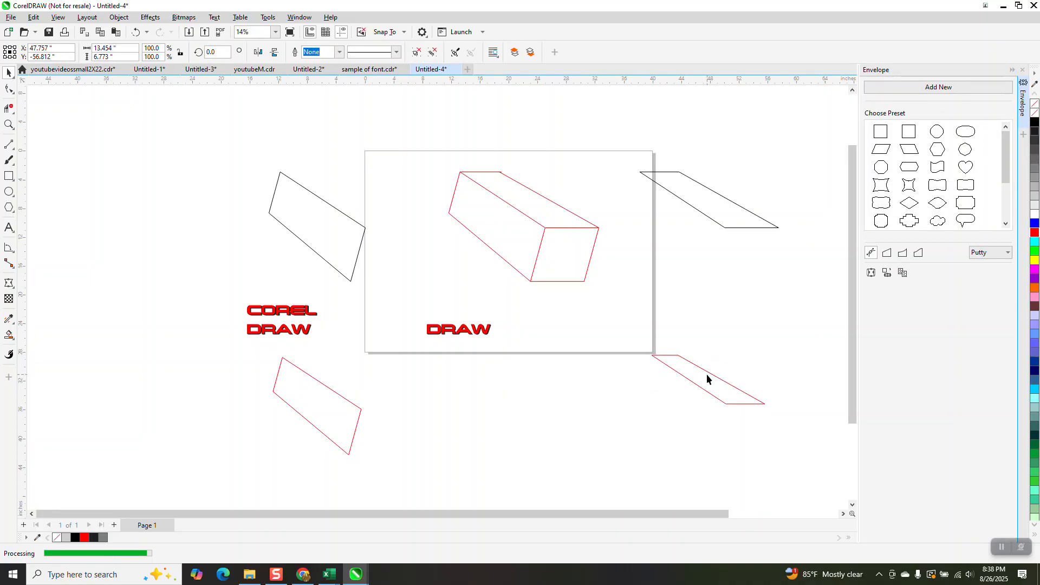
pyautogui.press('Down')
pyautogui.scroll(-4, 705, 377)
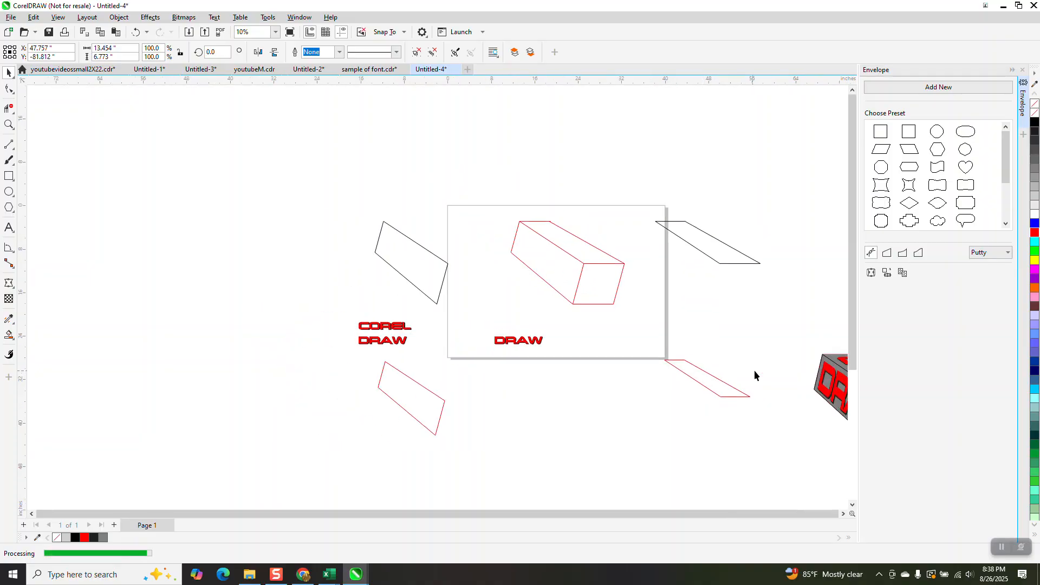
pyautogui.scroll(-1, 697, 370)
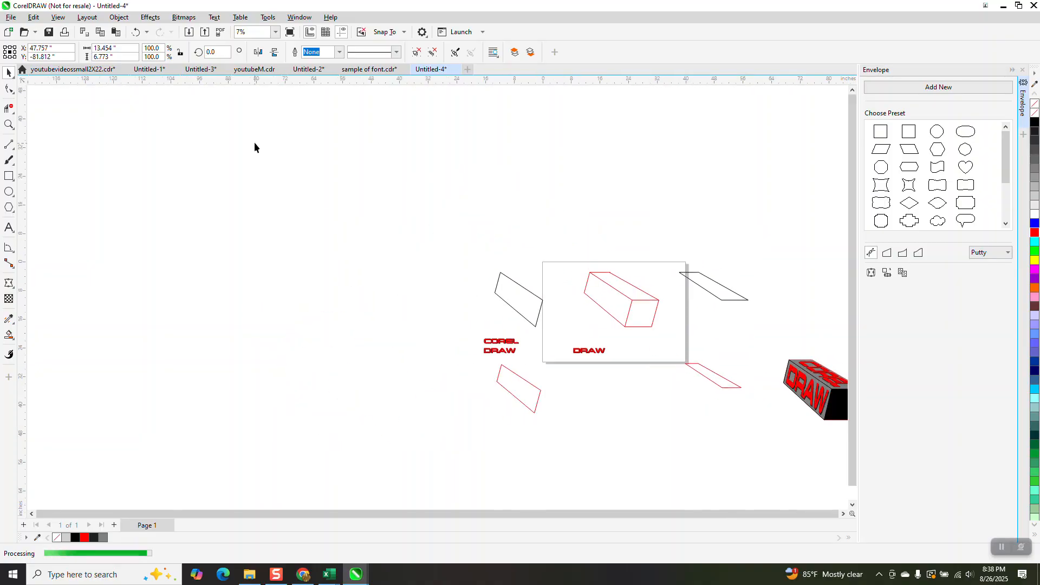
# Undo the downward nudge and move the enveloped COREL text onto the box's top face
pyautogui.click(138, 32)
pyautogui.press('Up')
pyautogui.press('Up')
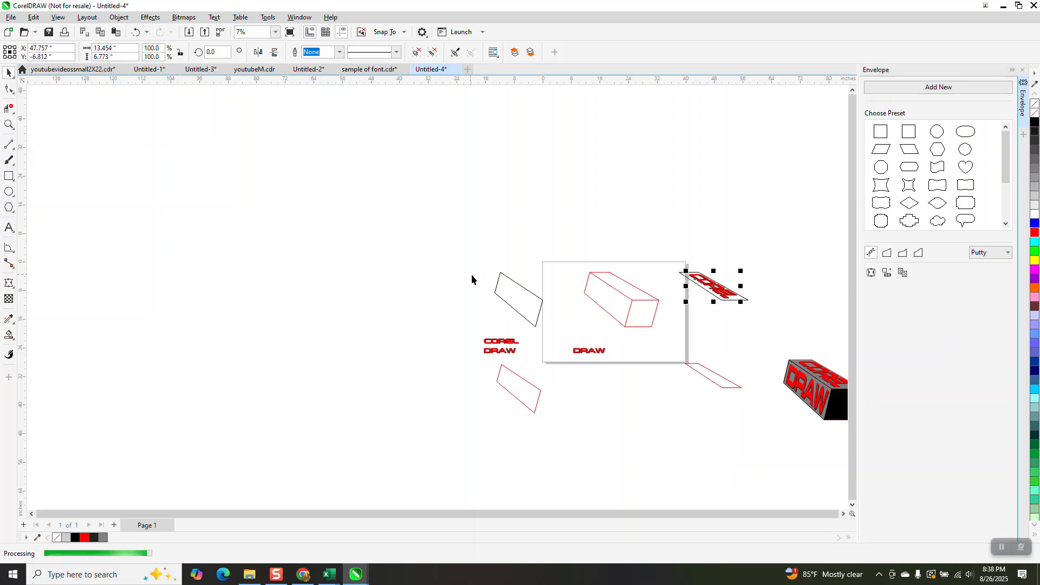
pyautogui.press('Left')
pyautogui.press('Left')
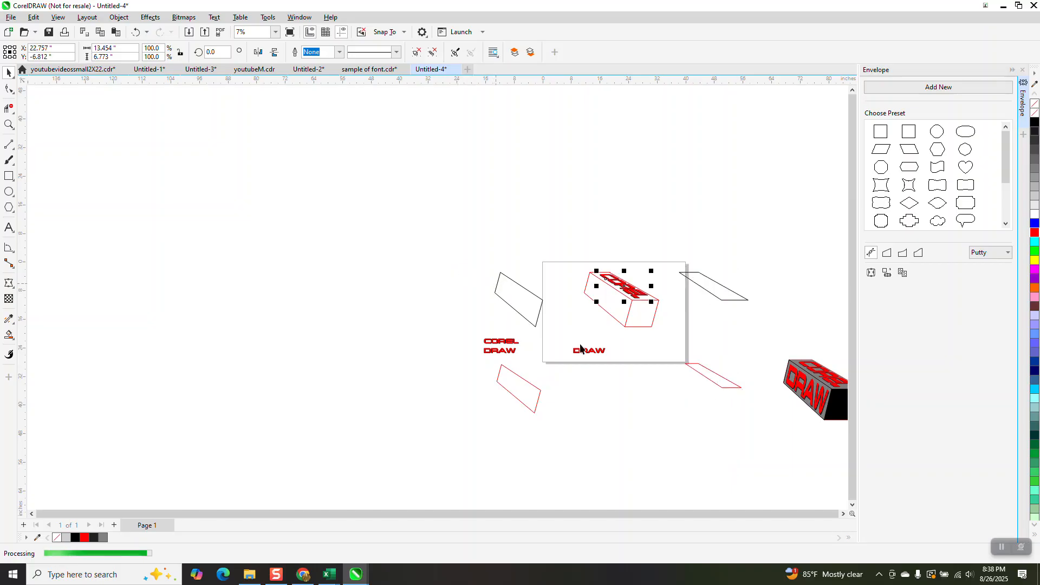
# Fill the right-hand parallelogram contour with gray and remove its outline
pyautogui.click(710, 290)
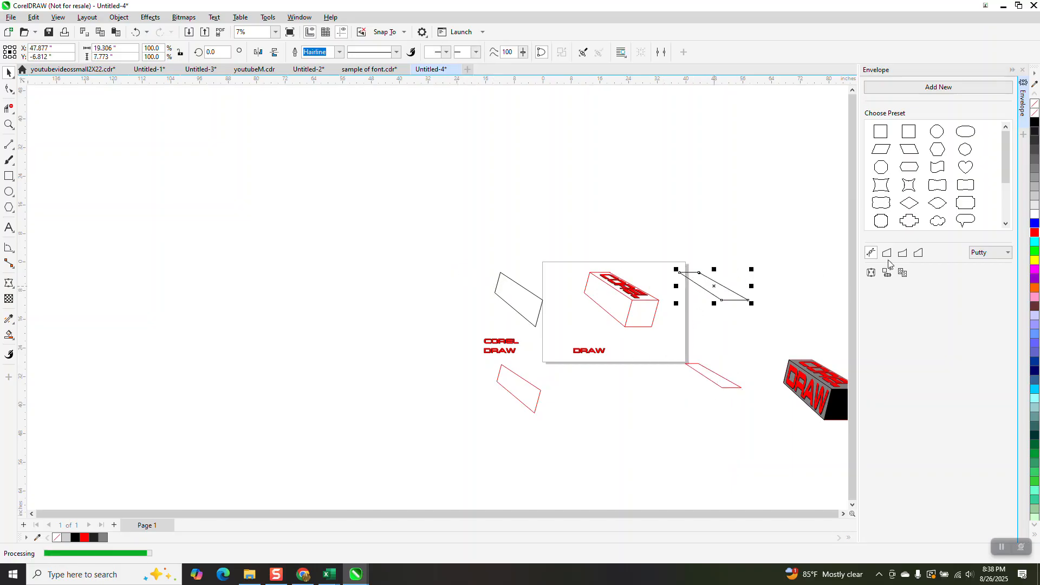
pyautogui.click(1035, 187)
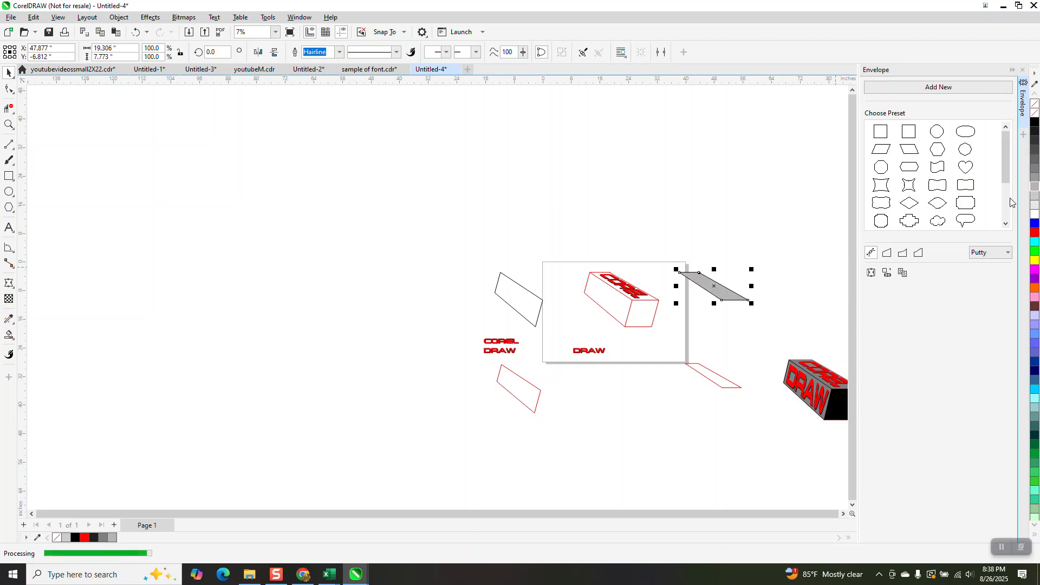
pyautogui.rightClick(1033, 113)
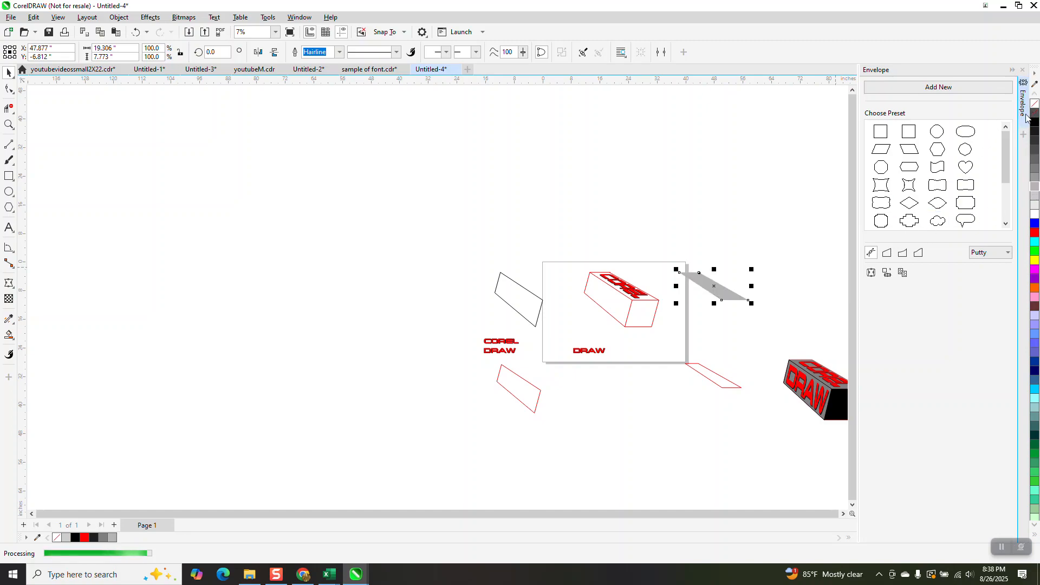
# Move the gray parallelogram onto the box's top face and send it behind the COREL text
pyautogui.press('Left')
pyautogui.press('Left')
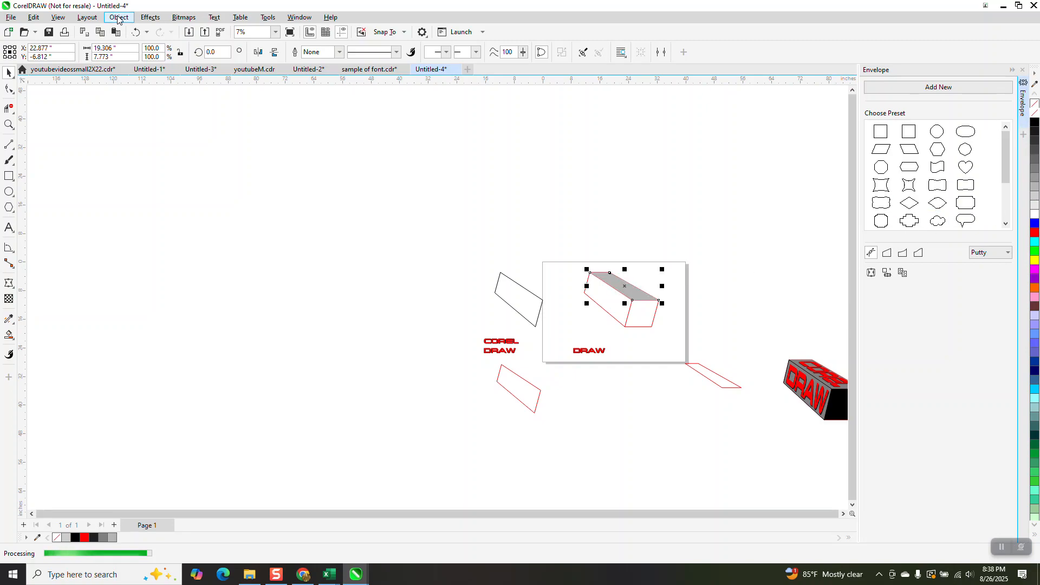
pyautogui.click(119, 17)
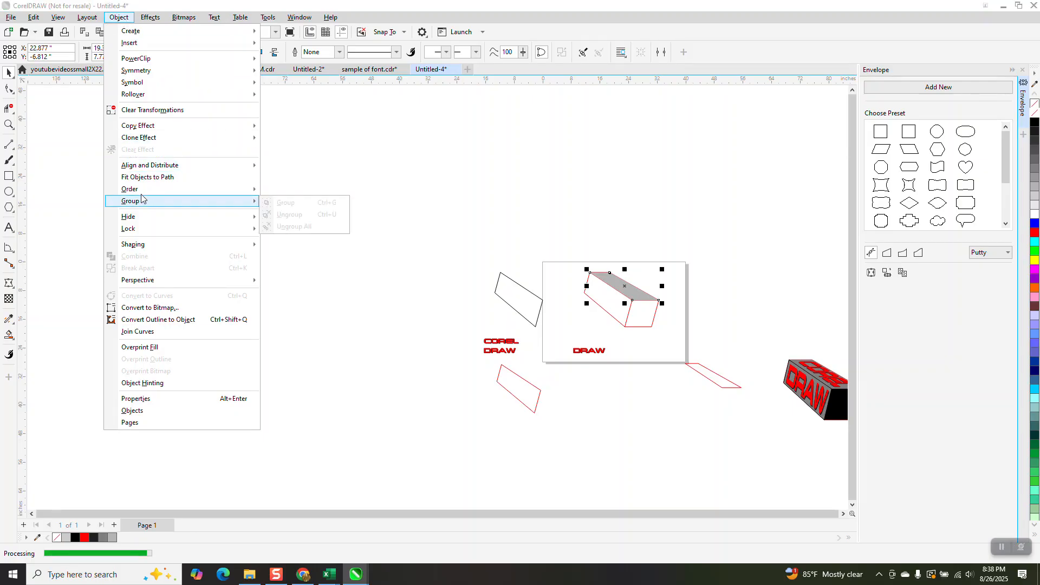
pyautogui.moveTo(145, 189)
pyautogui.click(286, 202)
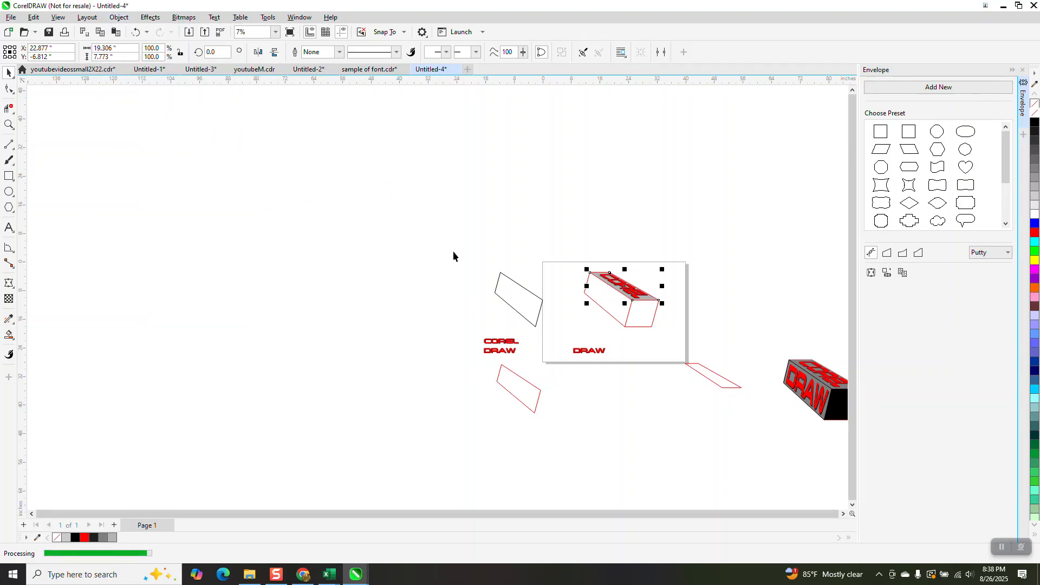
# Apply an Envelope to the DRAW text so it takes the shape of the lower-left red parallelogram
pyautogui.click(7, 125)
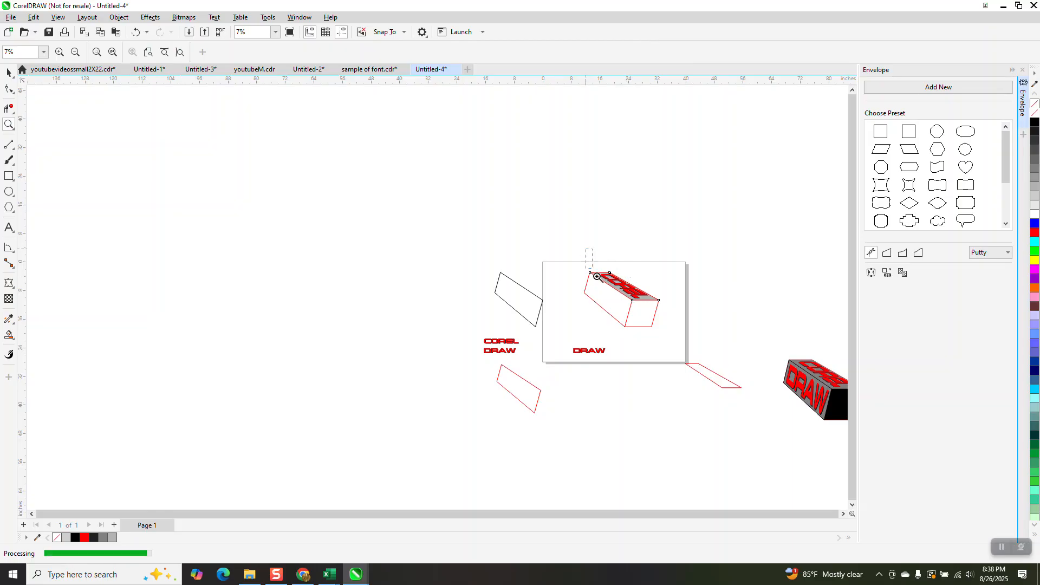
pyautogui.moveTo(599, 276); pyautogui.dragTo(711, 343)
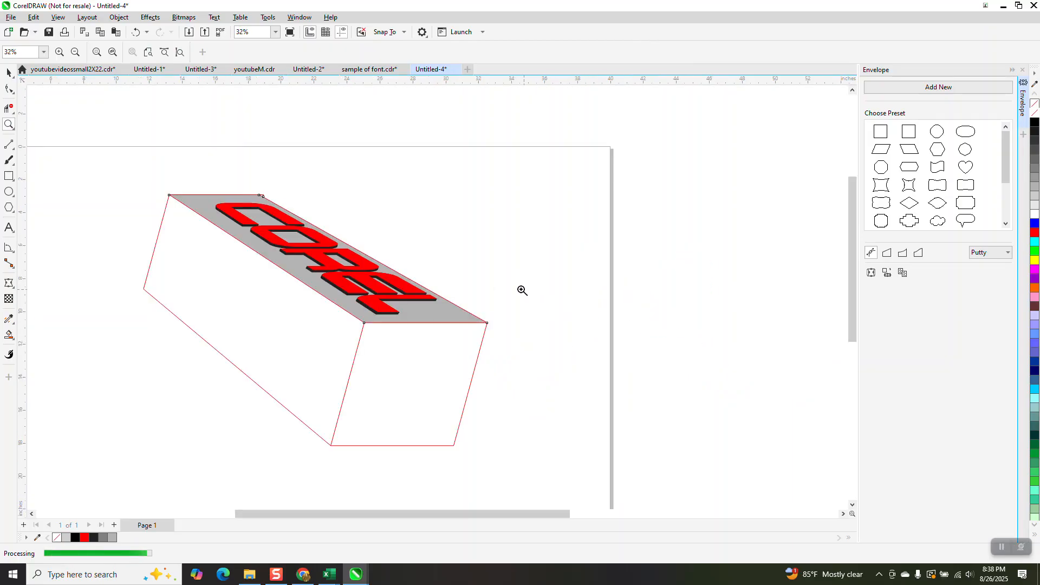
pyautogui.scroll(-1, 508, 283)
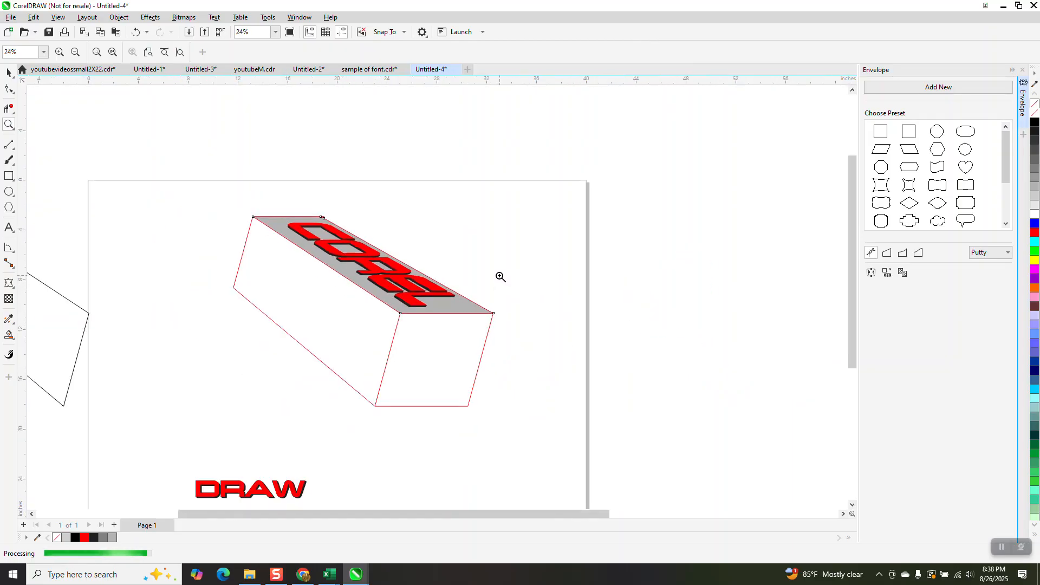
pyautogui.scroll(-2, 500, 277)
pyautogui.click(8, 72)
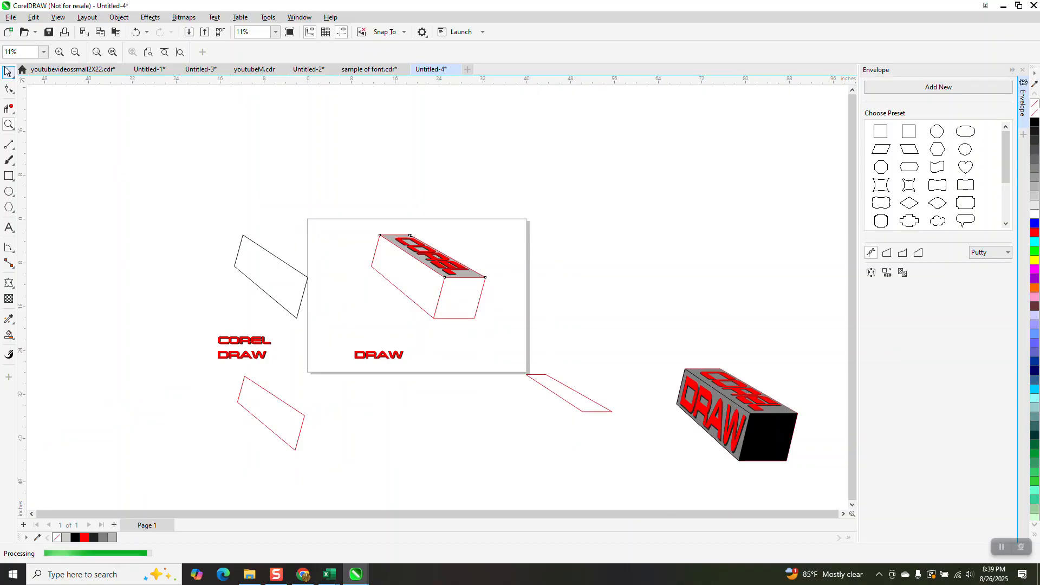
pyautogui.click(367, 356)
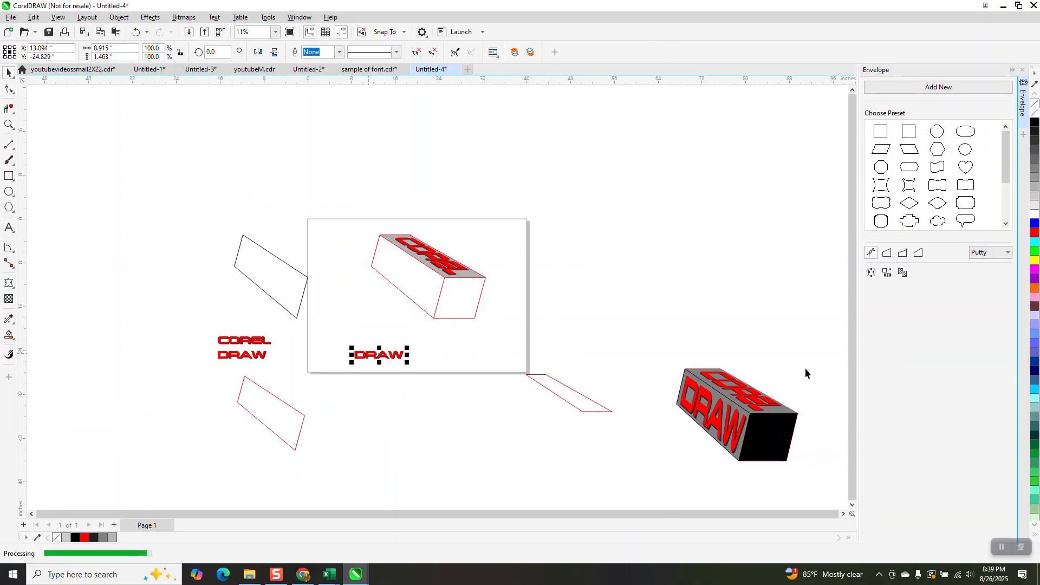
pyautogui.click(273, 415)
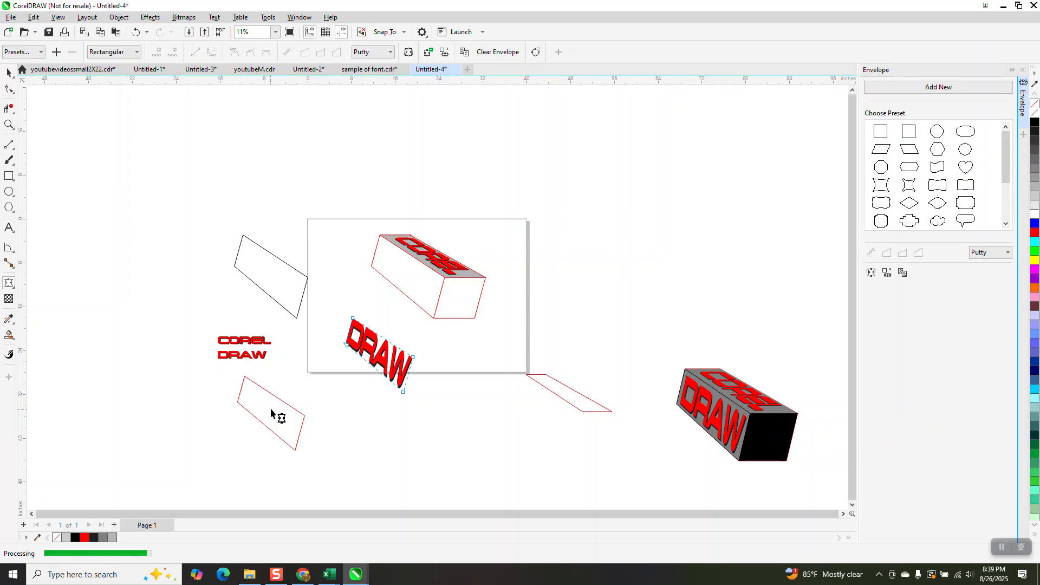
# Position the enveloped DRAW text onto the box's long side face
pyautogui.click(8, 72)
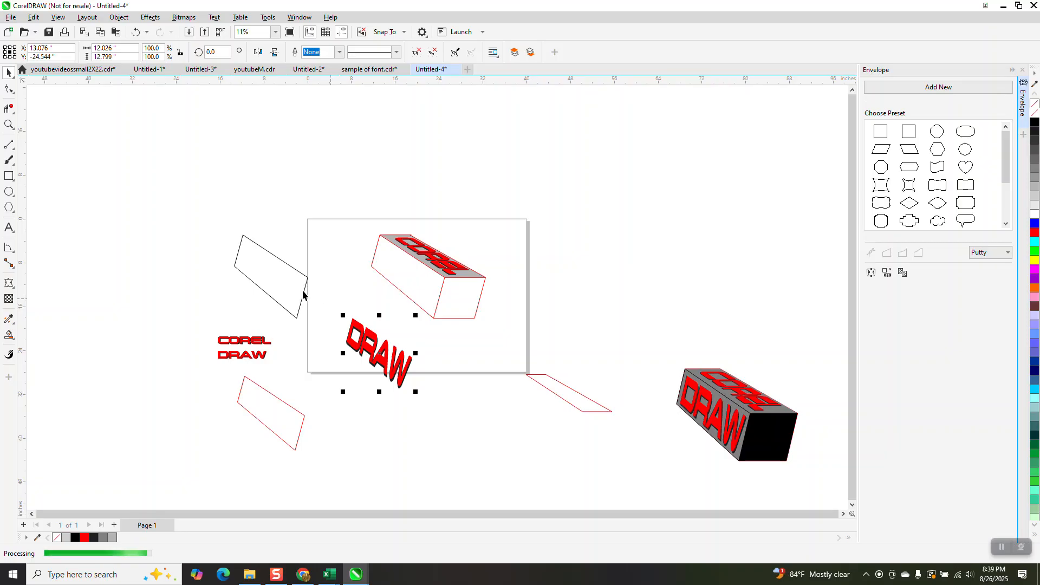
pyautogui.keyDown('shift'); pyautogui.click(286, 284); pyautogui.keyUp('shift')
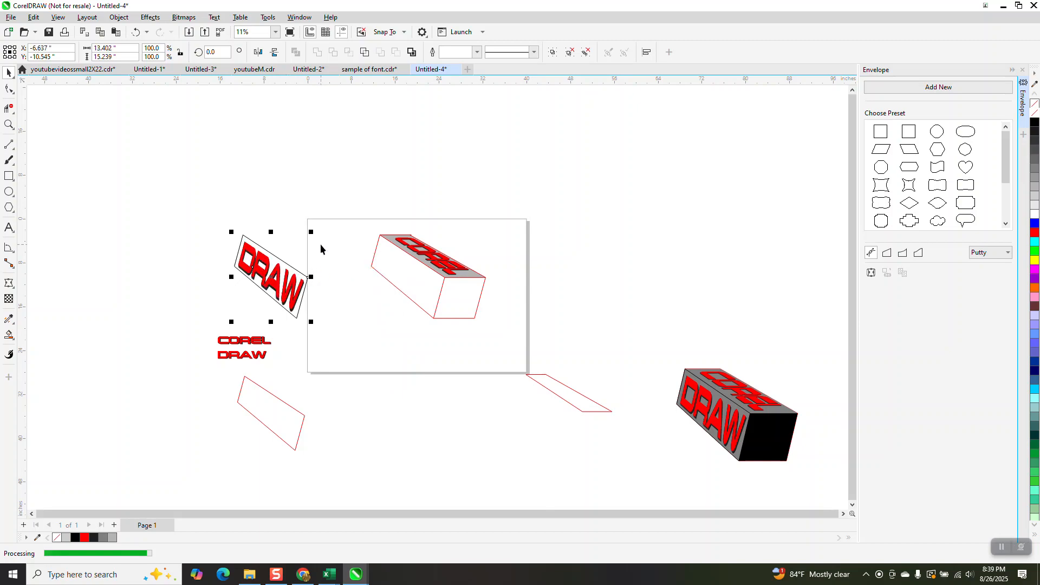
pyautogui.click(308, 287)
pyautogui.click(302, 291)
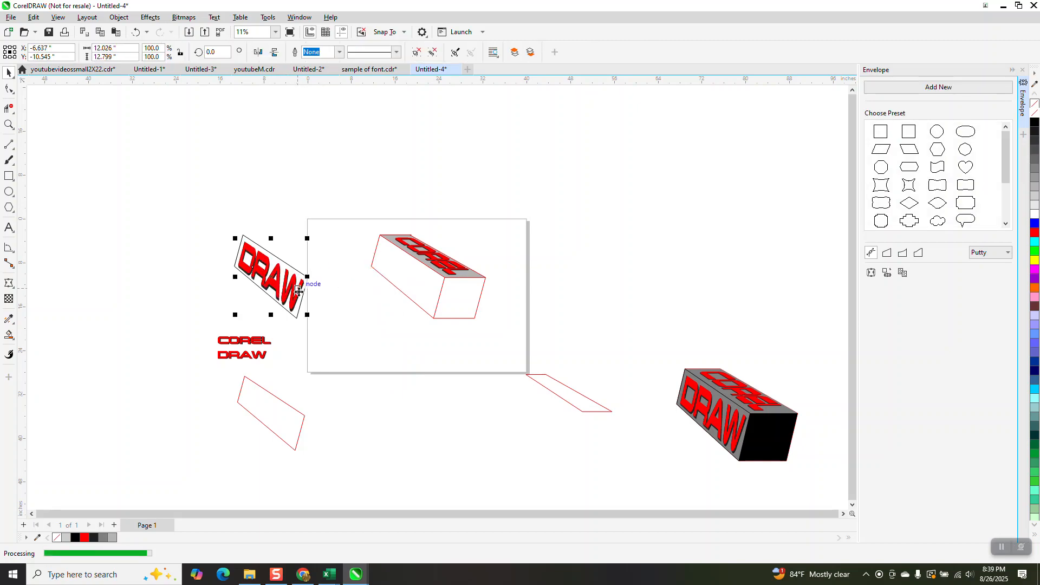
pyautogui.hotkey('ctrl', 'z')
# Fill the upper-left parallelogram gray with no outline and send it behind the DRAW text on the side face
pyautogui.click(297, 296)
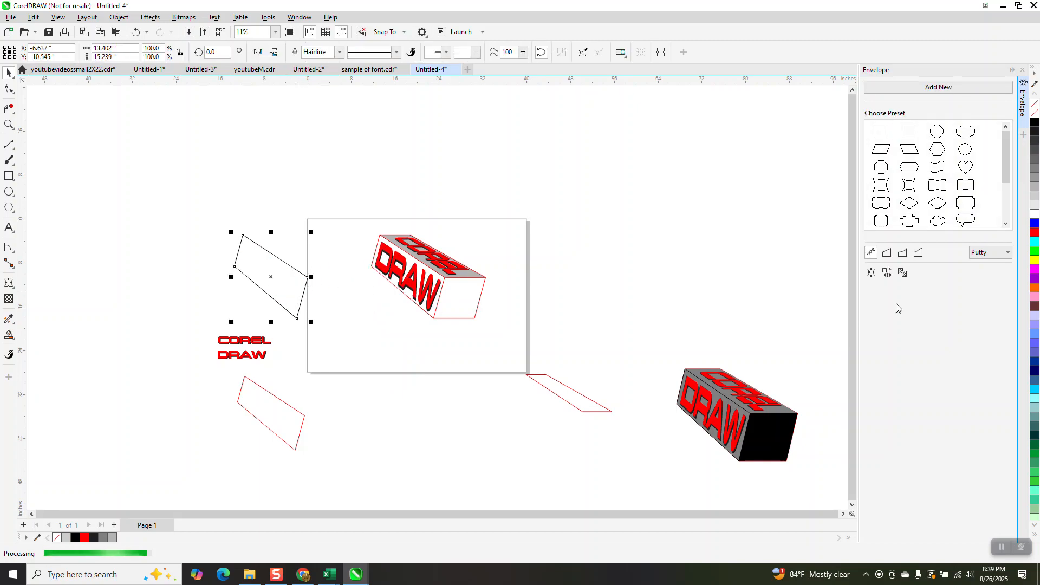
pyautogui.click(1034, 188)
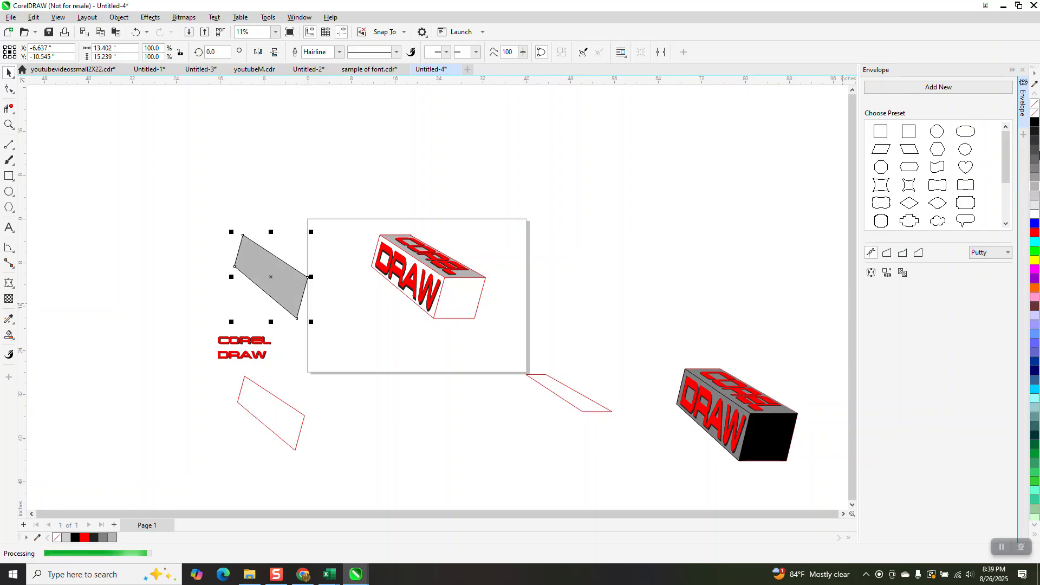
pyautogui.rightClick(1034, 107)
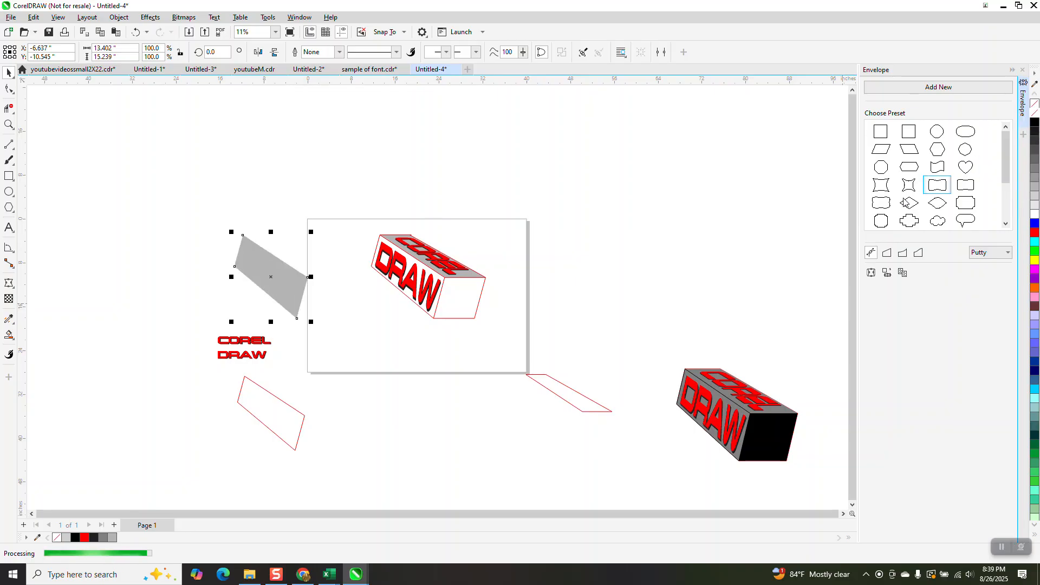
pyautogui.click(118, 17)
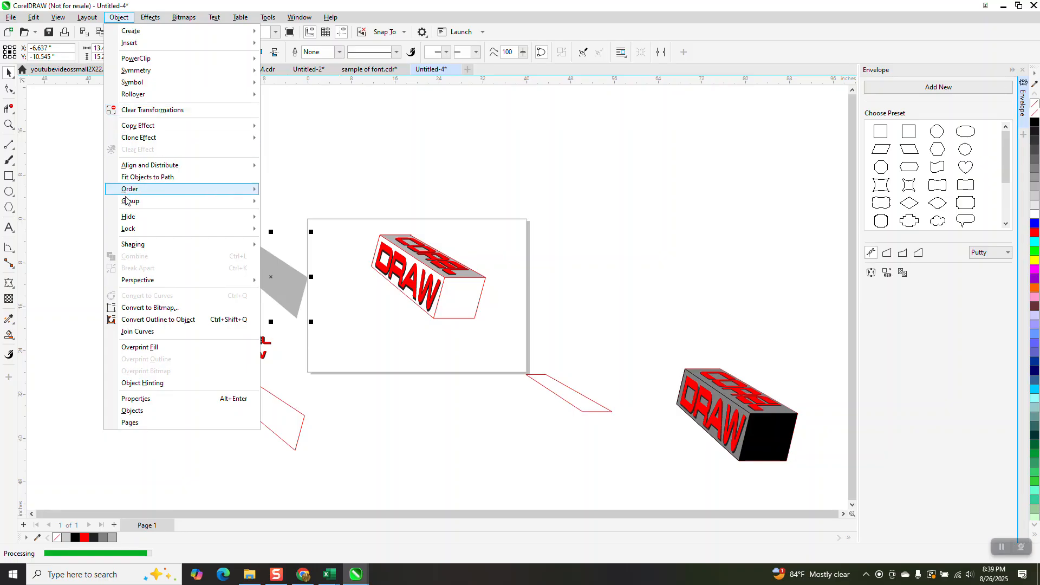
pyautogui.click(295, 200)
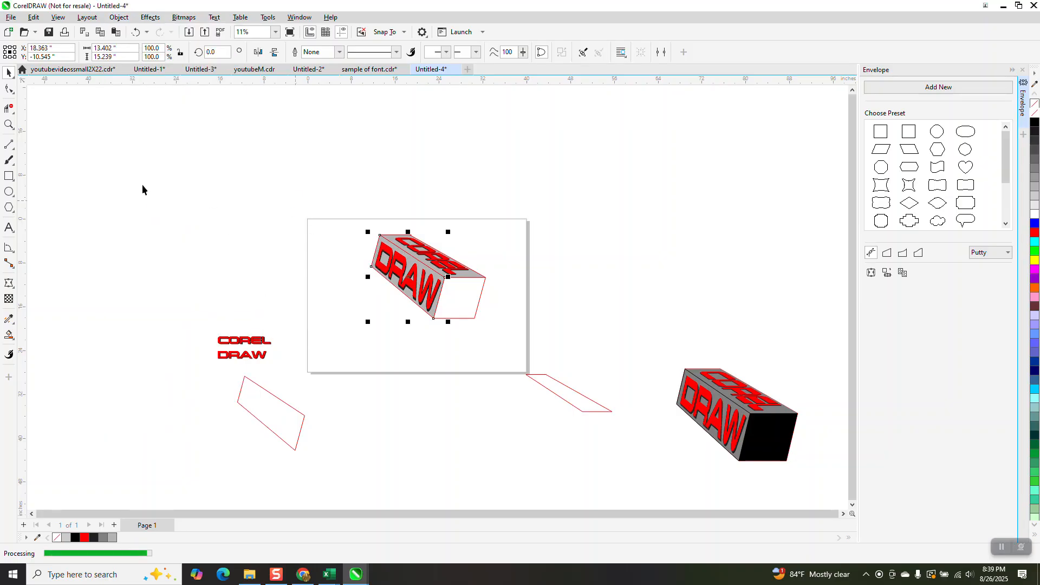
# Smart Fill the box's end face with gray
pyautogui.click(9, 124)
pyautogui.moveTo(360, 232); pyautogui.dragTo(548, 375)
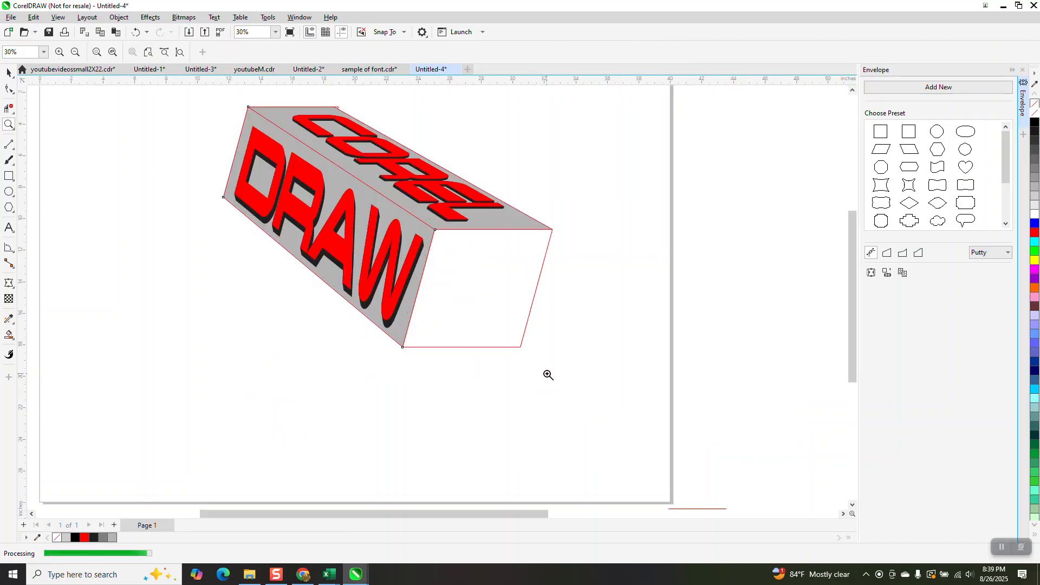
pyautogui.scroll(-2, 438, 281)
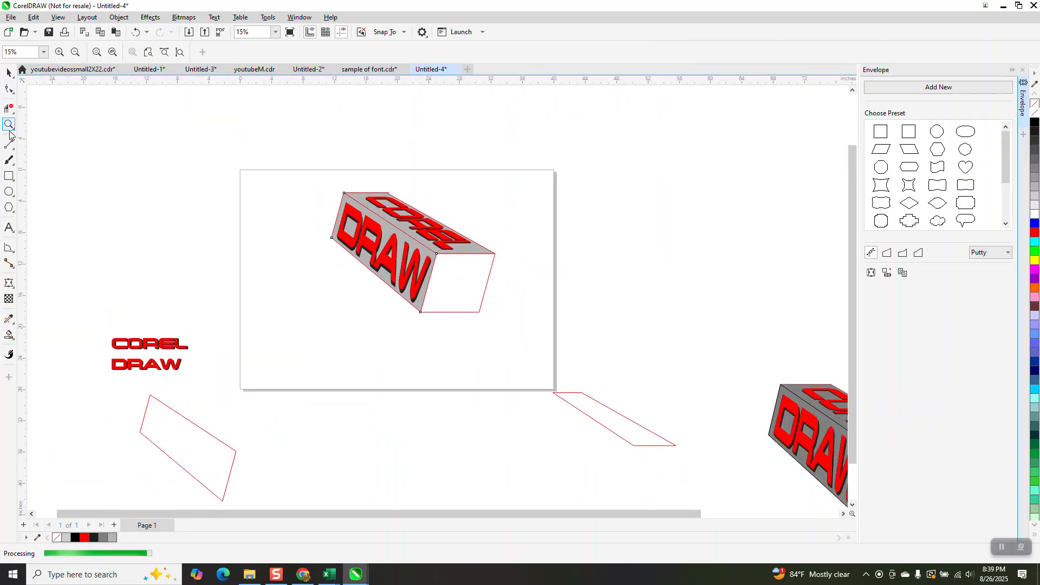
pyautogui.scroll(-1, 108, 199)
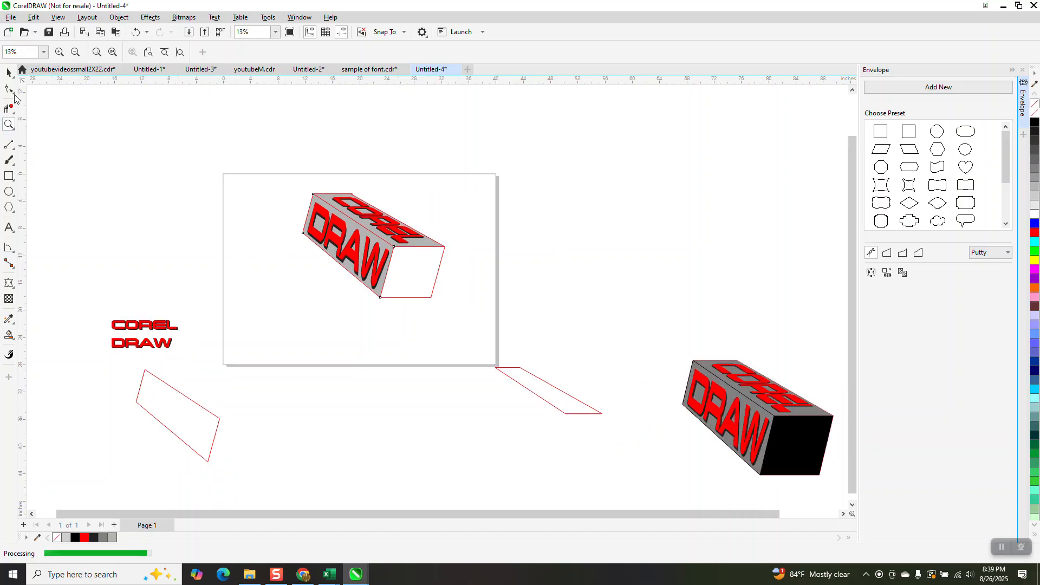
pyautogui.click(9, 336)
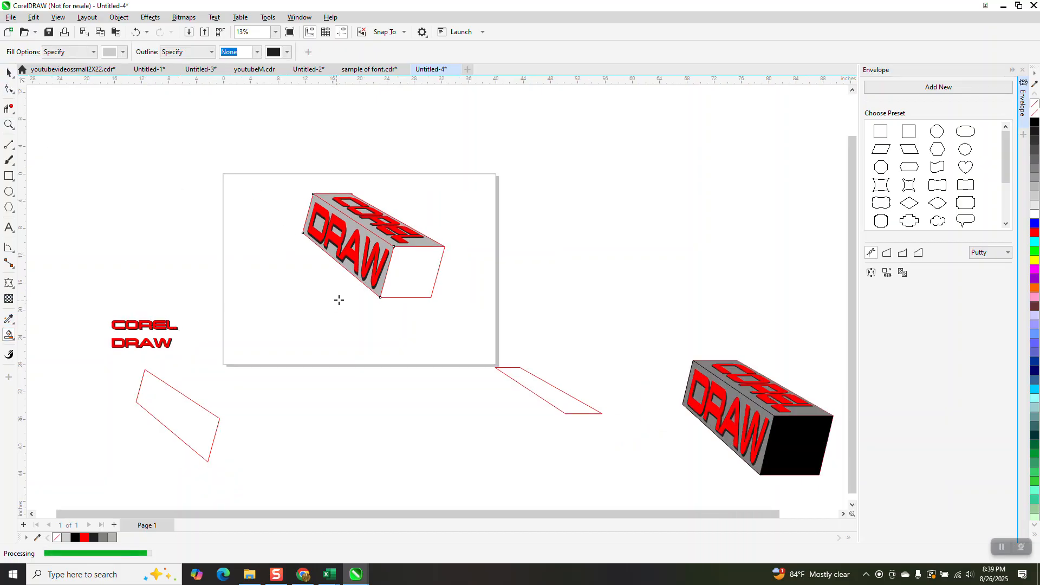
pyautogui.click(413, 282)
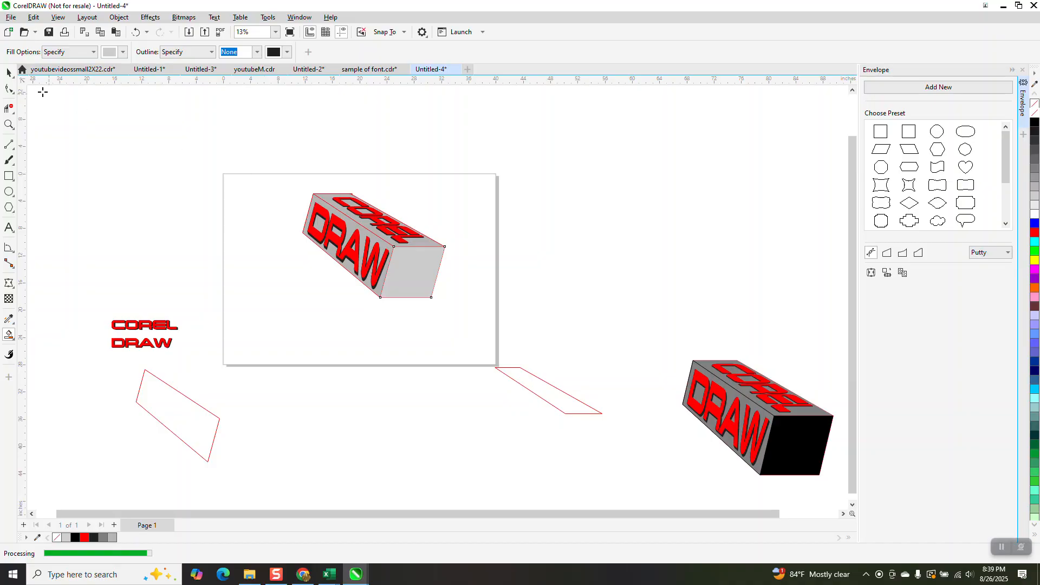
# Select all the box's pieces and give them a black hairline outline
pyautogui.click(8, 73)
pyautogui.moveTo(251, 151); pyautogui.dragTo(482, 320)
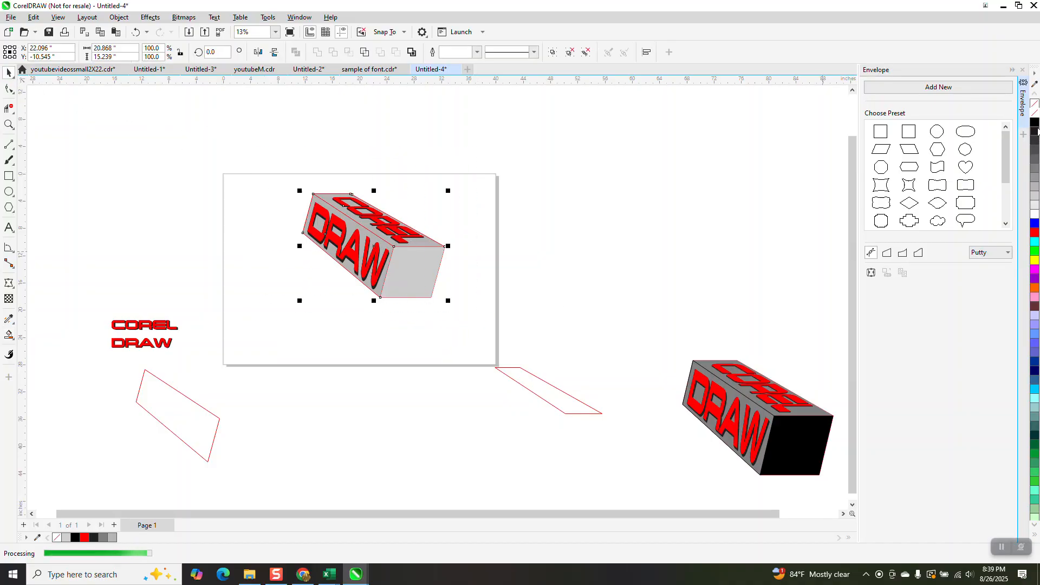
pyautogui.moveTo(270, 155); pyautogui.dragTo(476, 333)
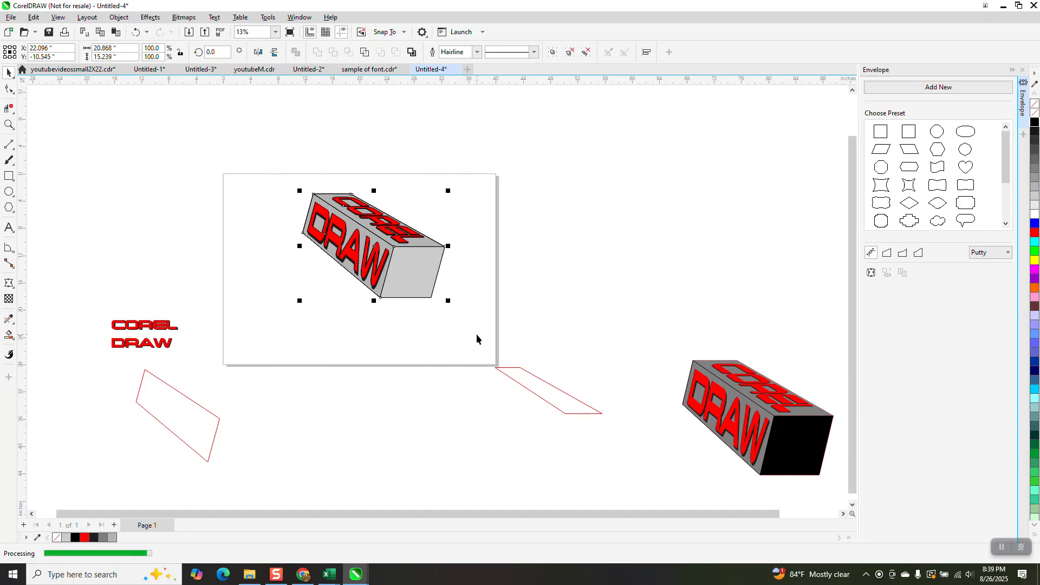
# Duplicate the finished box and delete both the DRAW and COREL text from the original copy
pyautogui.hotkey('ctrl', 'd')
pyautogui.press('Escape')
pyautogui.click(375, 267)
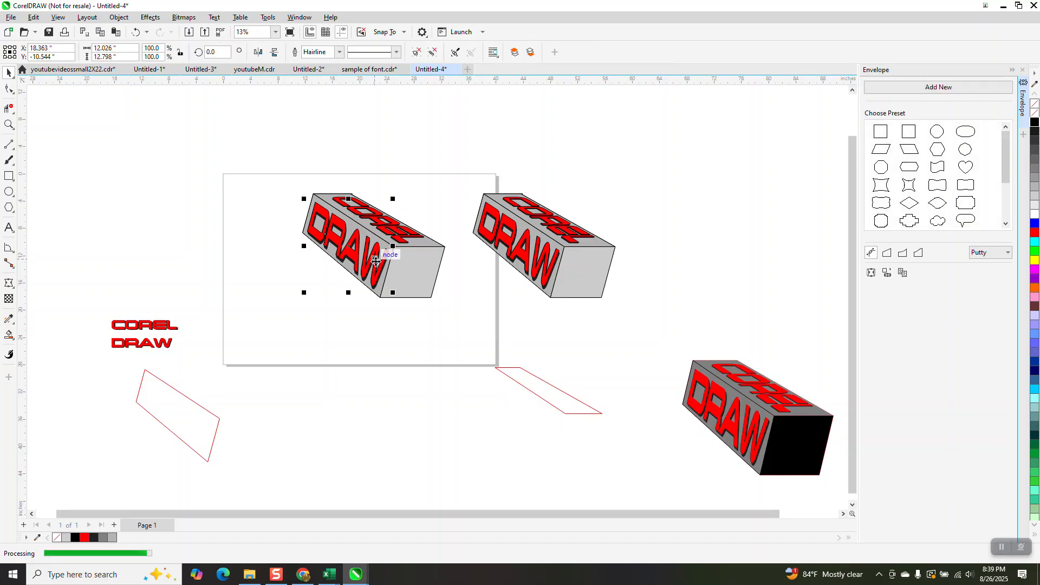
pyautogui.press('Delete')
pyautogui.click(400, 234)
pyautogui.press('Delete')
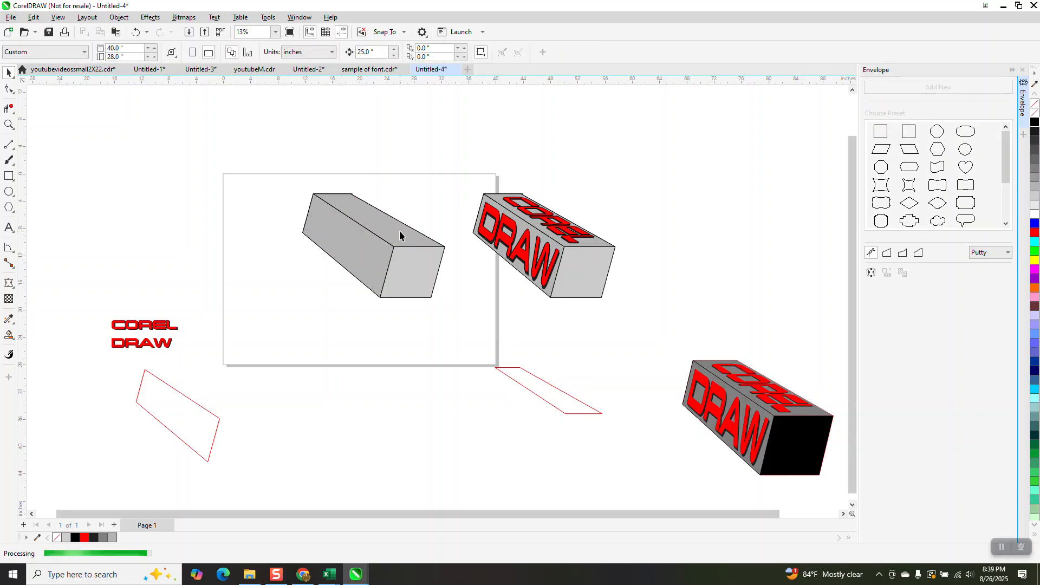
# Move the flat DRAW and COREL text lines onto the page below the bare box
pyautogui.moveTo(167, 345); pyautogui.dragTo(304, 343)
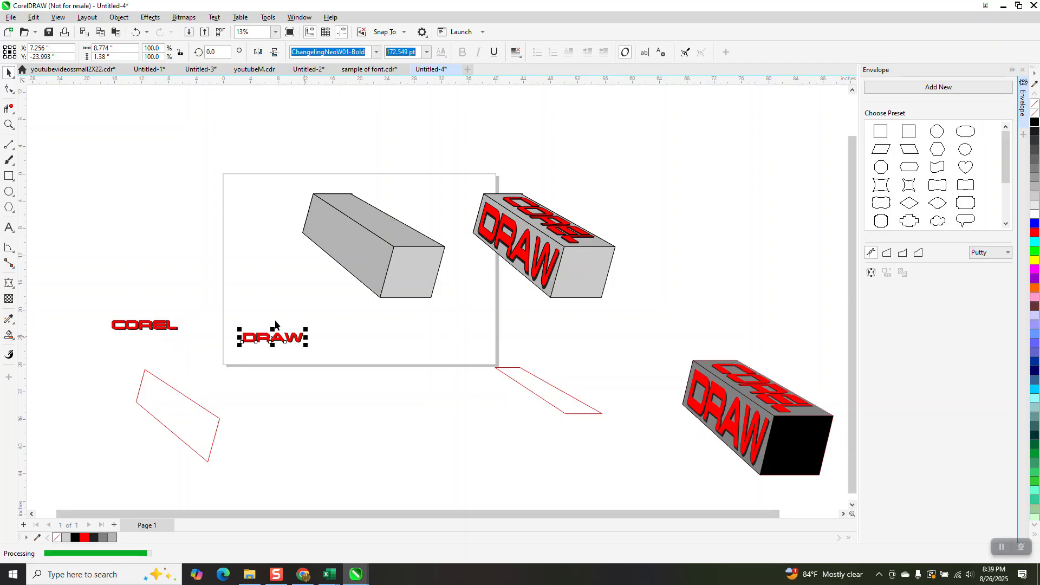
pyautogui.moveTo(161, 322); pyautogui.dragTo(255, 299)
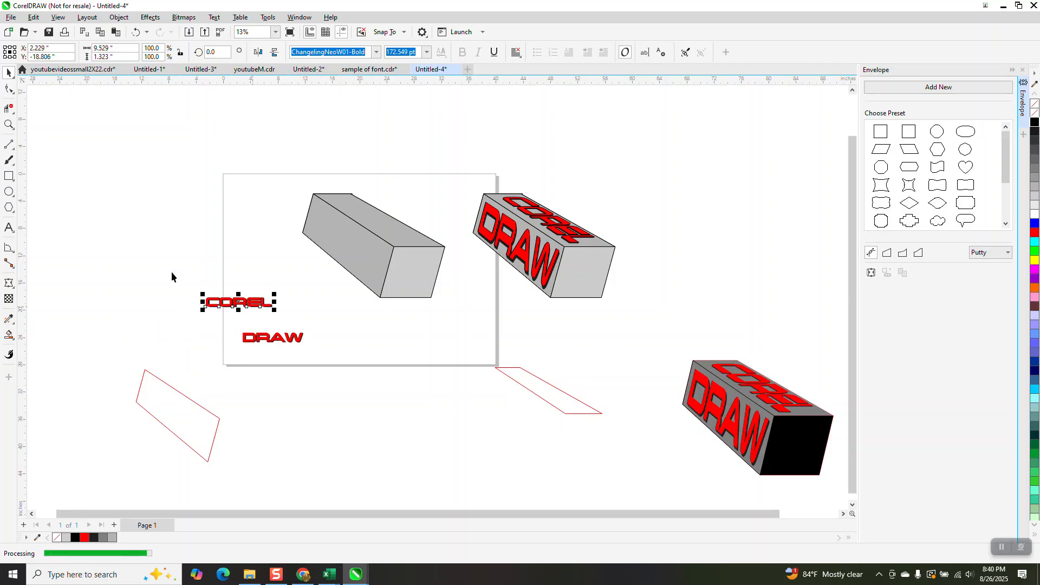
pyautogui.click(119, 17)
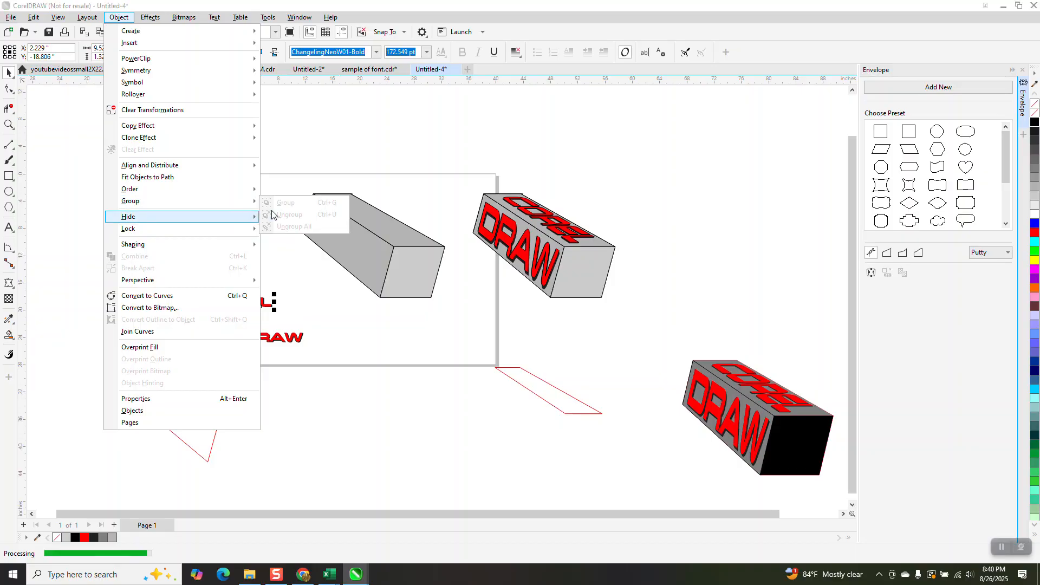
pyautogui.click(220, 285)
pyautogui.moveTo(190, 284); pyautogui.dragTo(279, 321)
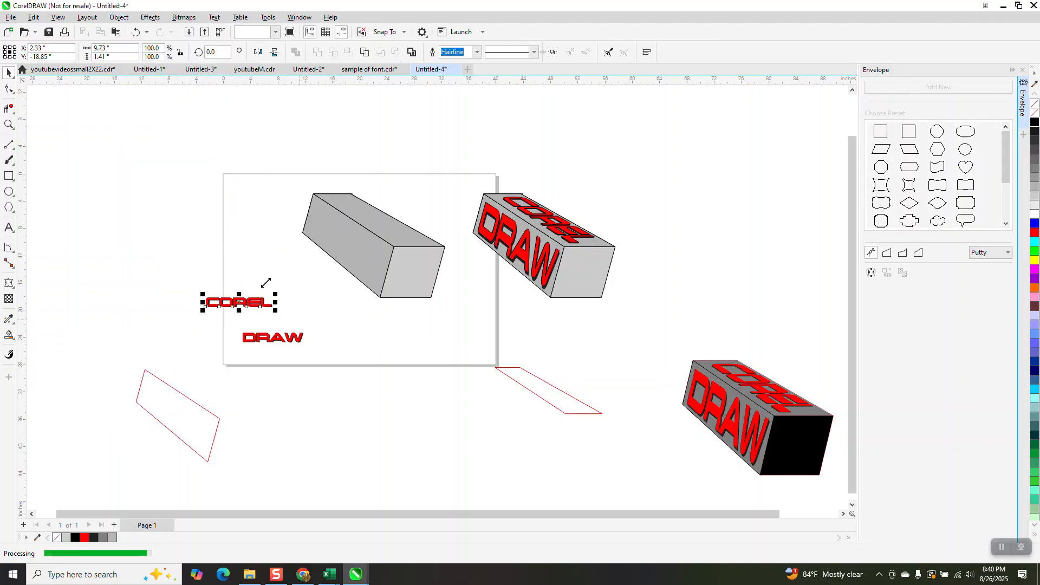
# Break the COREL text's block shadow apart and pull the red letters away from the black shadow
pyautogui.click(128, 21)
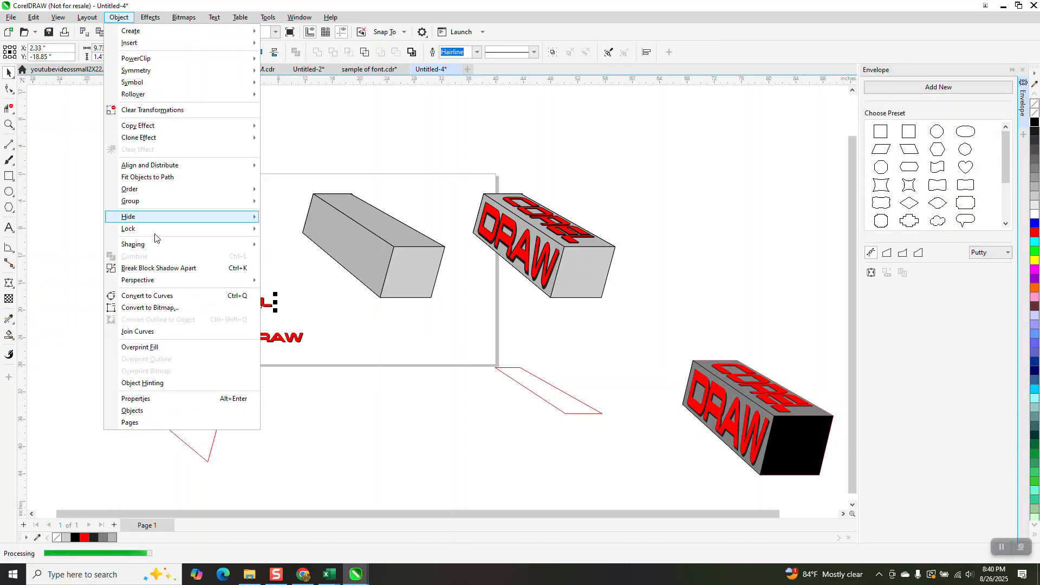
pyautogui.click(163, 268)
pyautogui.moveTo(251, 302); pyautogui.dragTo(272, 254)
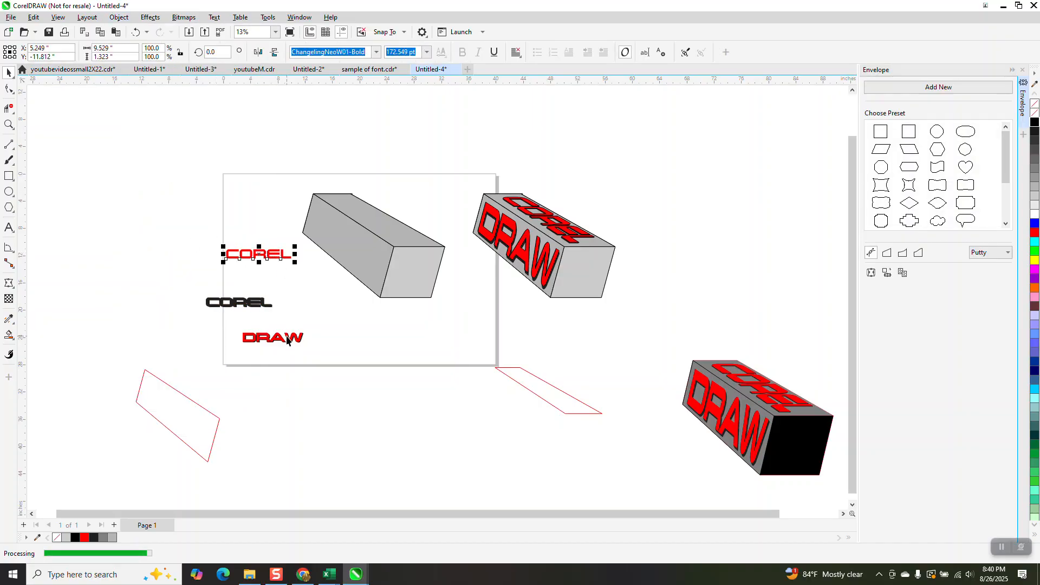
# Move the red COREL text onto the lower parallelogram and fit it into that shape as an envelope
pyautogui.moveTo(276, 260); pyautogui.dragTo(498, 358)
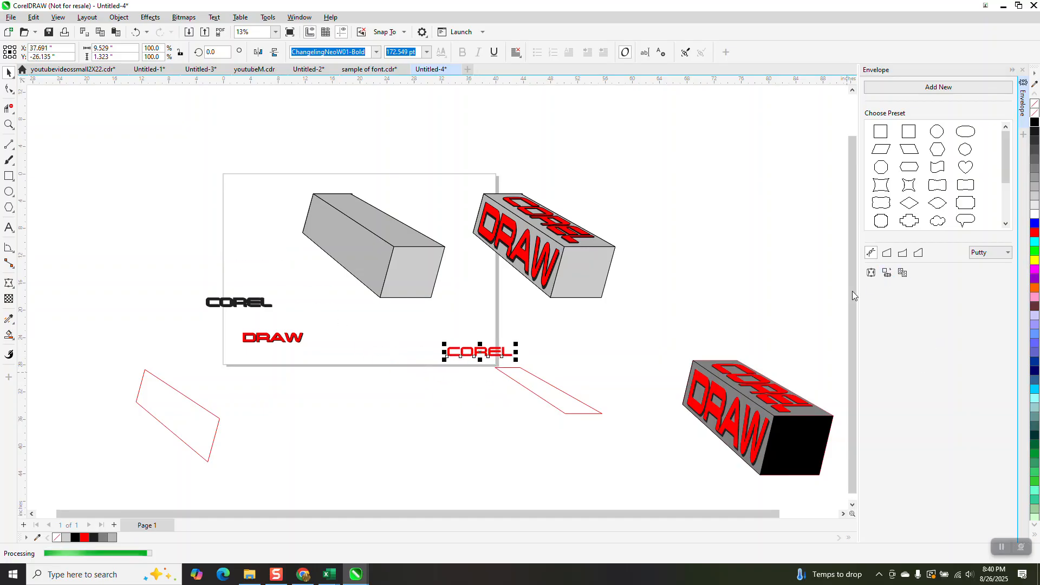
pyautogui.click(576, 406)
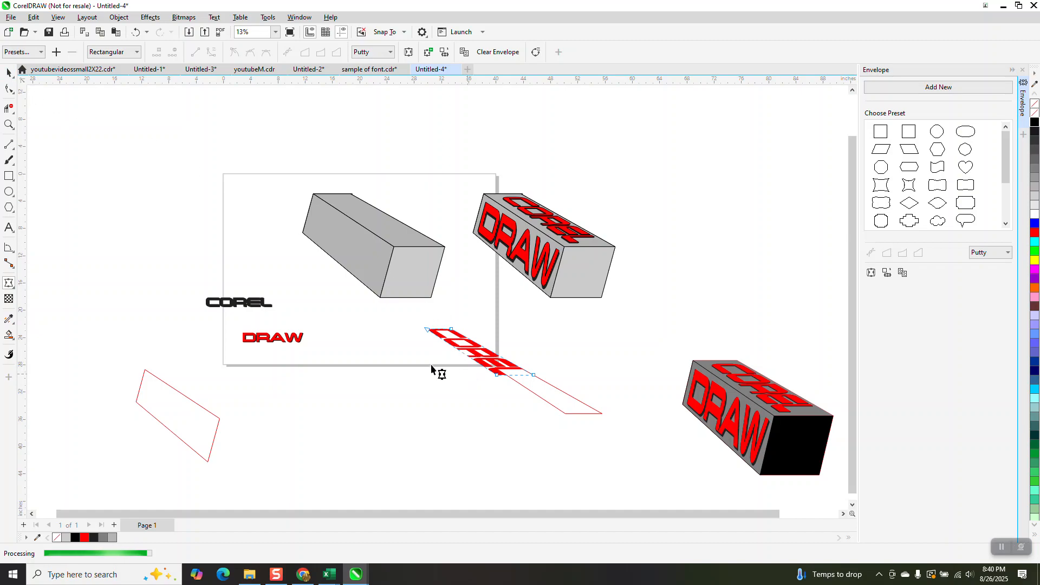
# Select the enveloped COREL text and nudge it onto the top face of the bare box
pyautogui.click(9, 73)
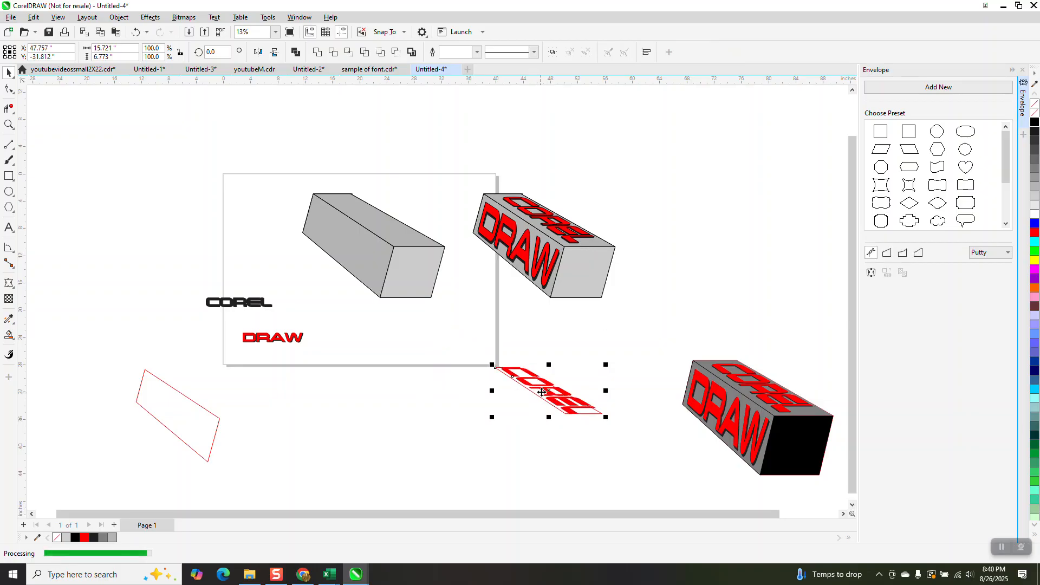
pyautogui.click(578, 358)
pyautogui.click(560, 395)
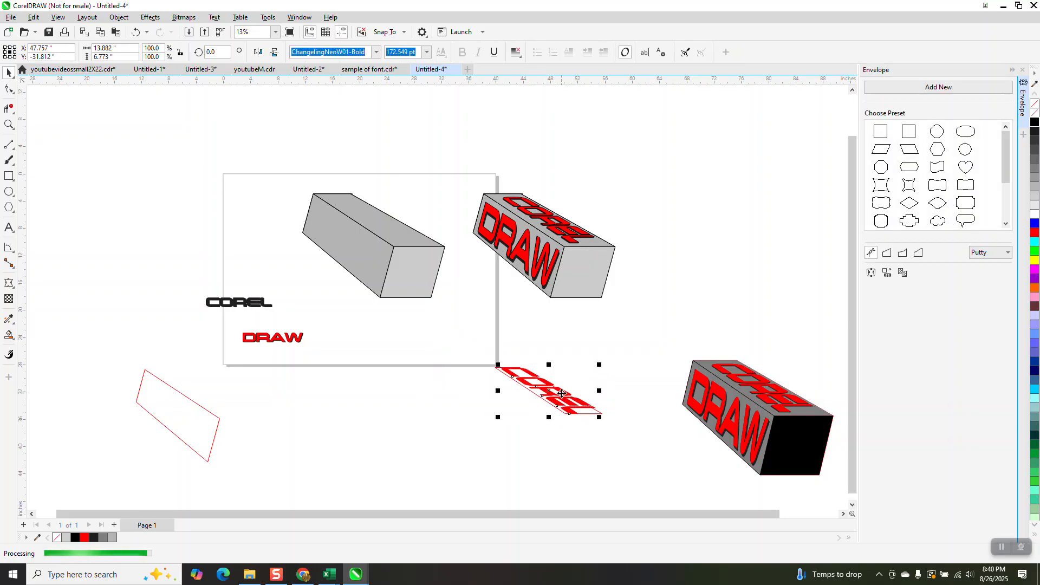
pyautogui.press('Up')
pyautogui.press('Left')
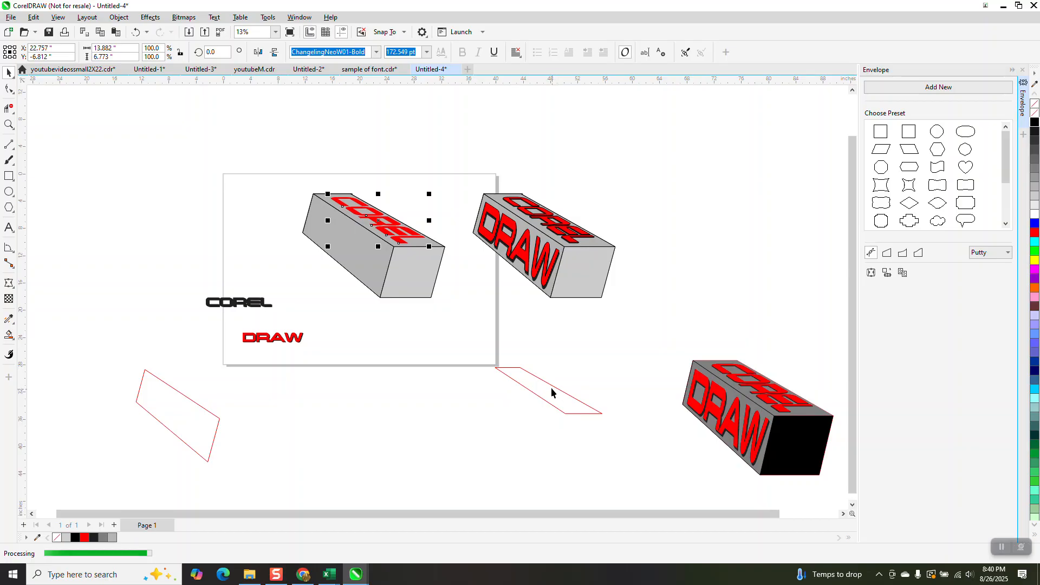
# Add a black block shadow to the COREL text on the box's top face
pyautogui.click(9, 124)
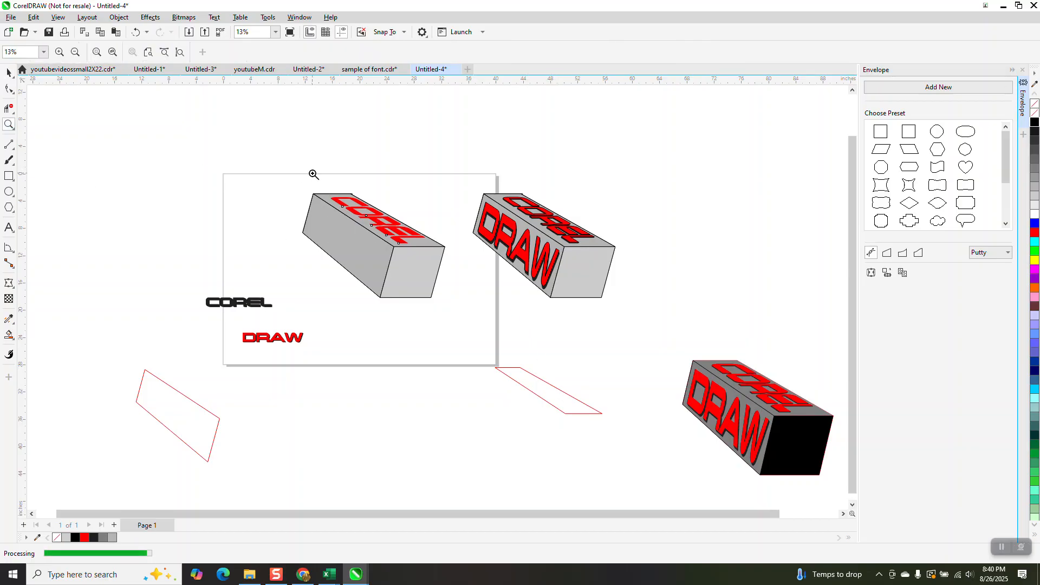
pyautogui.moveTo(461, 314); pyautogui.dragTo(460, 313)
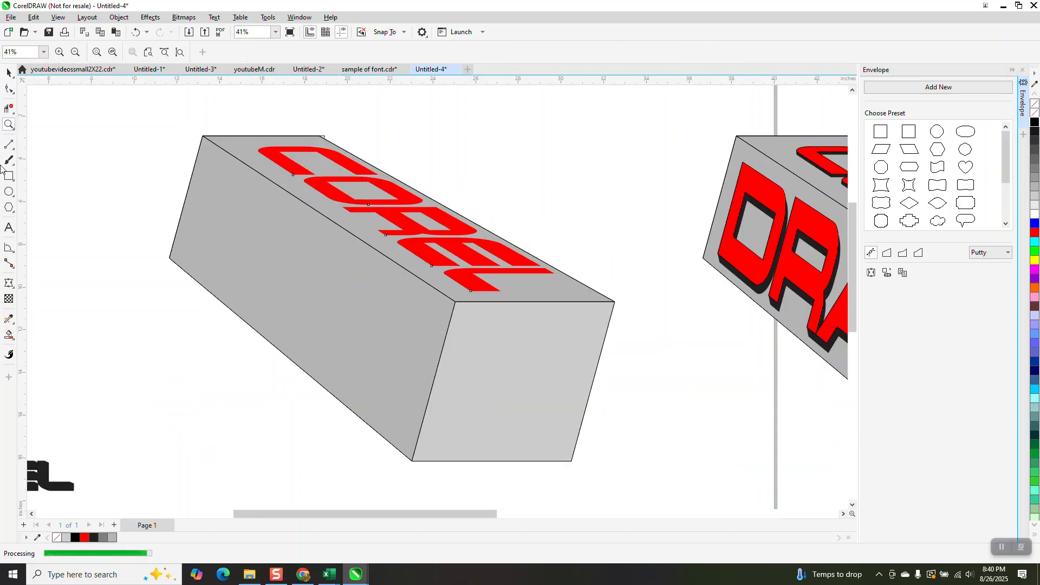
pyautogui.click(9, 72)
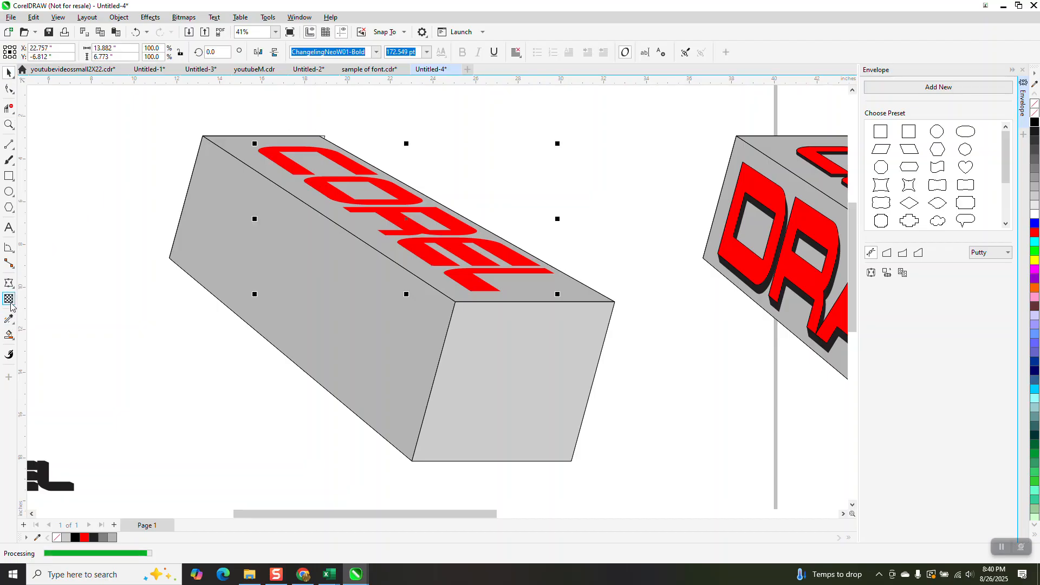
pyautogui.click(9, 282)
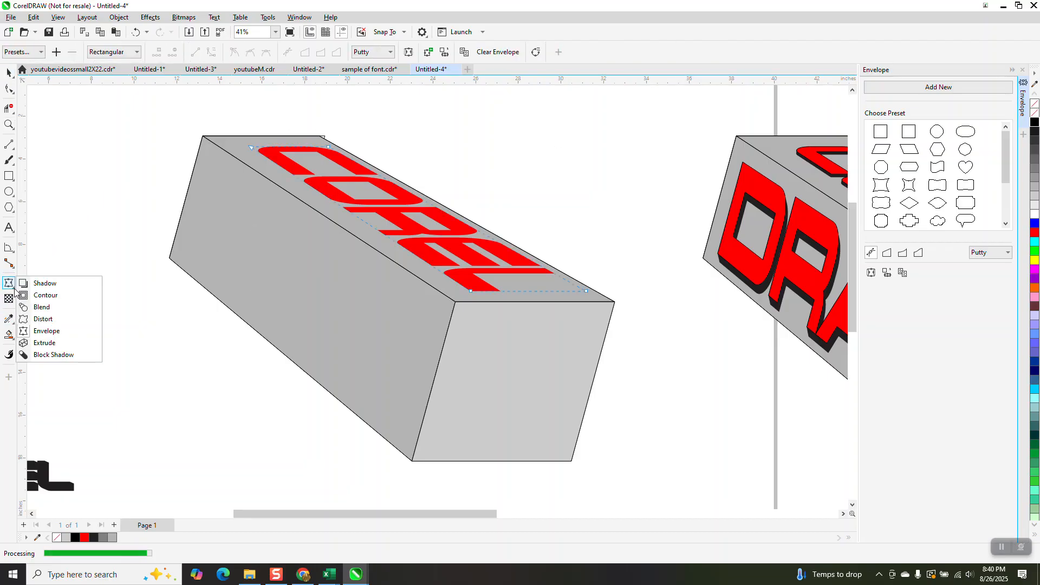
pyautogui.click(8, 282)
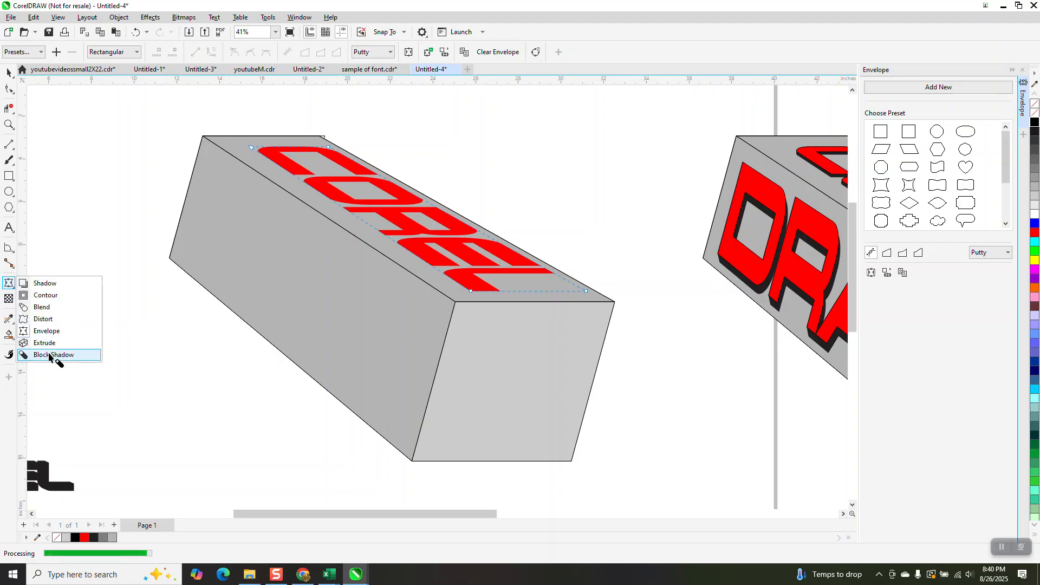
pyautogui.click(400, 238)
pyautogui.moveTo(407, 231); pyautogui.dragTo(419, 241)
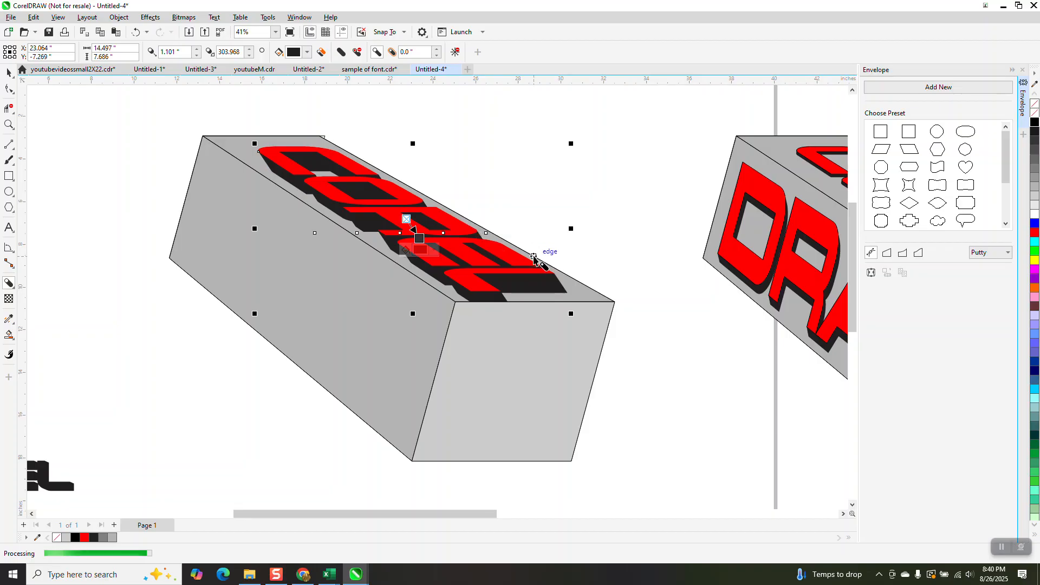
# Zoom in to examine the shadowed COREL text on the box's top face
pyautogui.click(9, 124)
pyautogui.moveTo(274, 126); pyautogui.dragTo(605, 362)
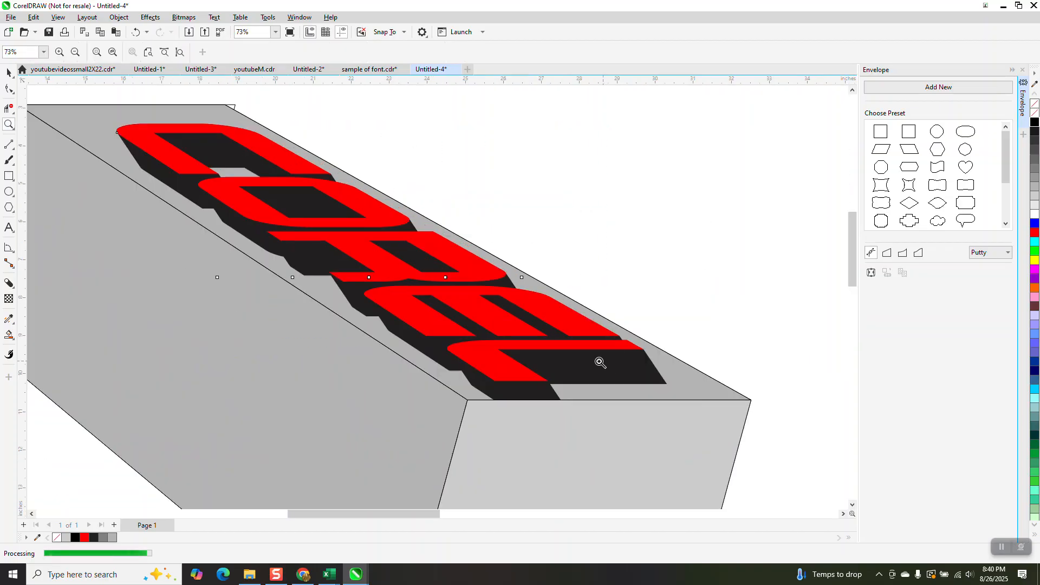
pyautogui.scroll(-1, 532, 367)
pyautogui.click(8, 72)
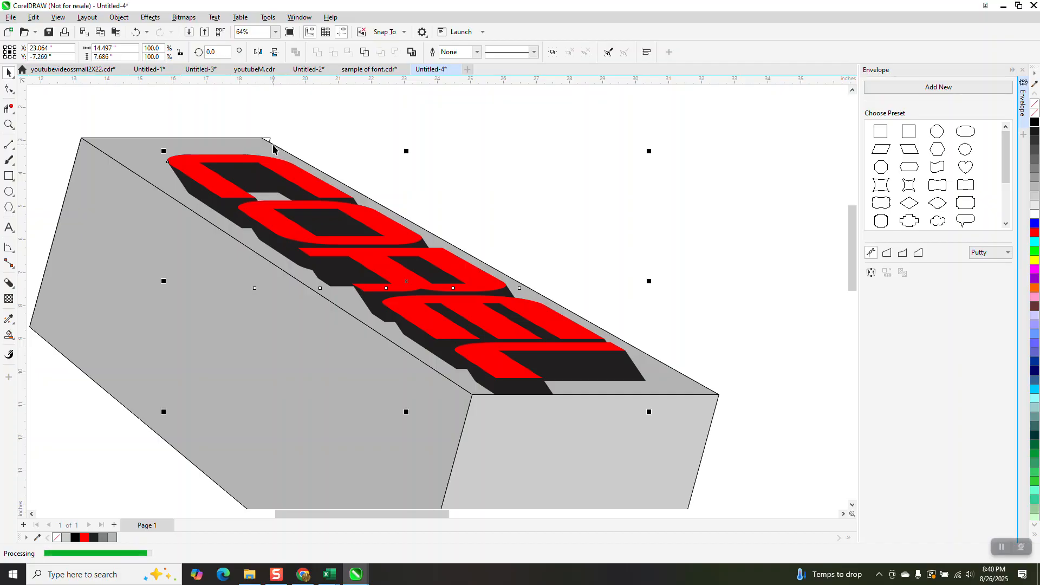
pyautogui.click(10, 124)
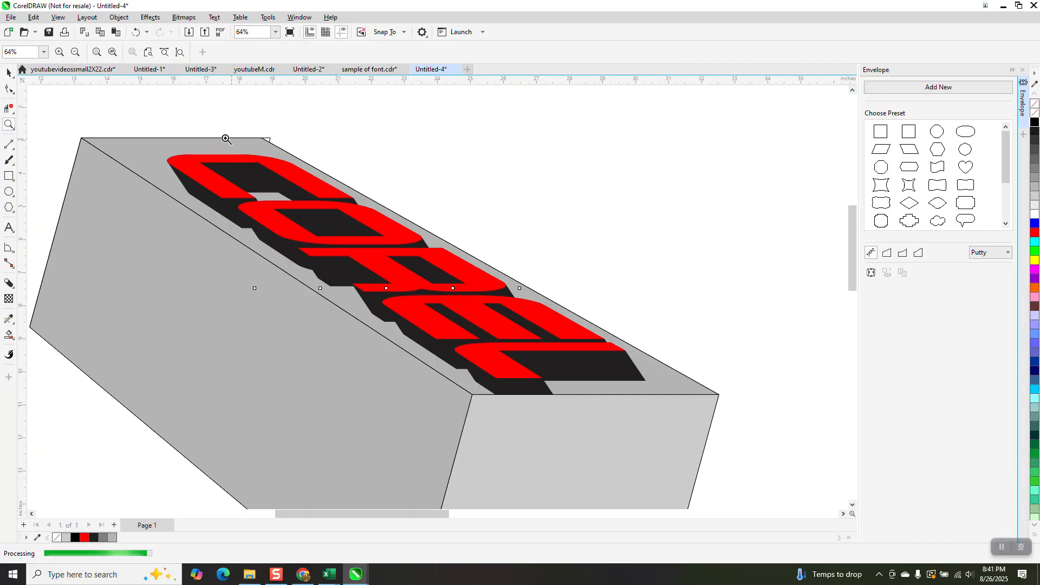
pyautogui.scroll(1, 714, 506)
pyautogui.scroll(-1, 671, 461)
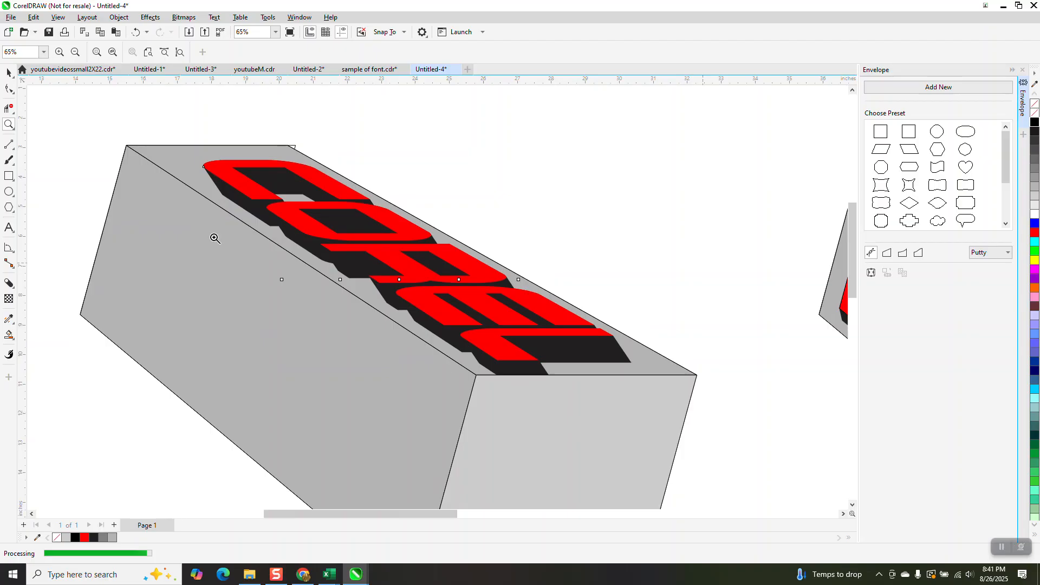
pyautogui.click(12, 76)
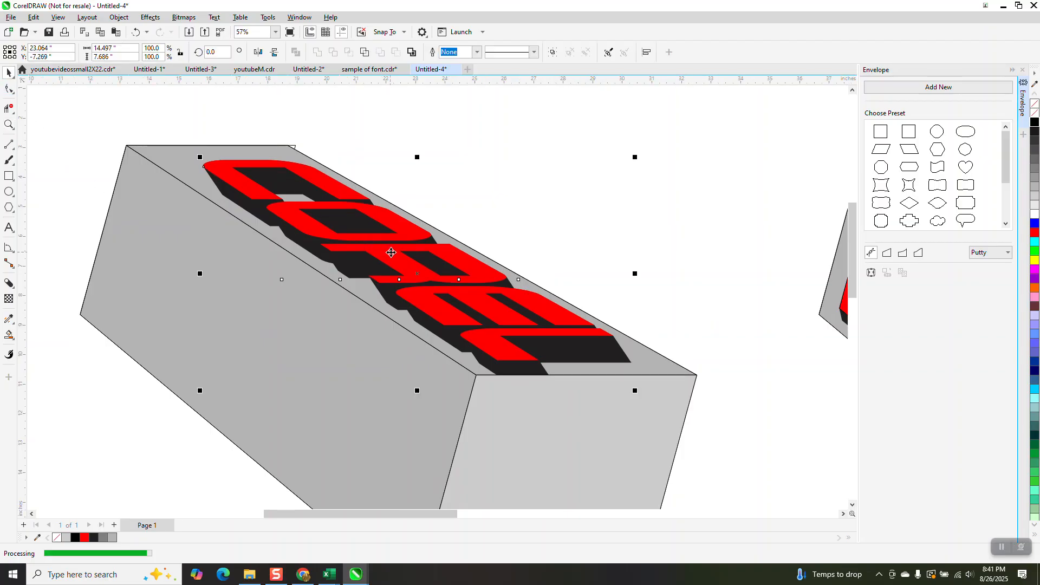
# Nudge the shadowed COREL text on the top face and scale it down slightly
pyautogui.moveTo(388, 254); pyautogui.dragTo(382, 248)
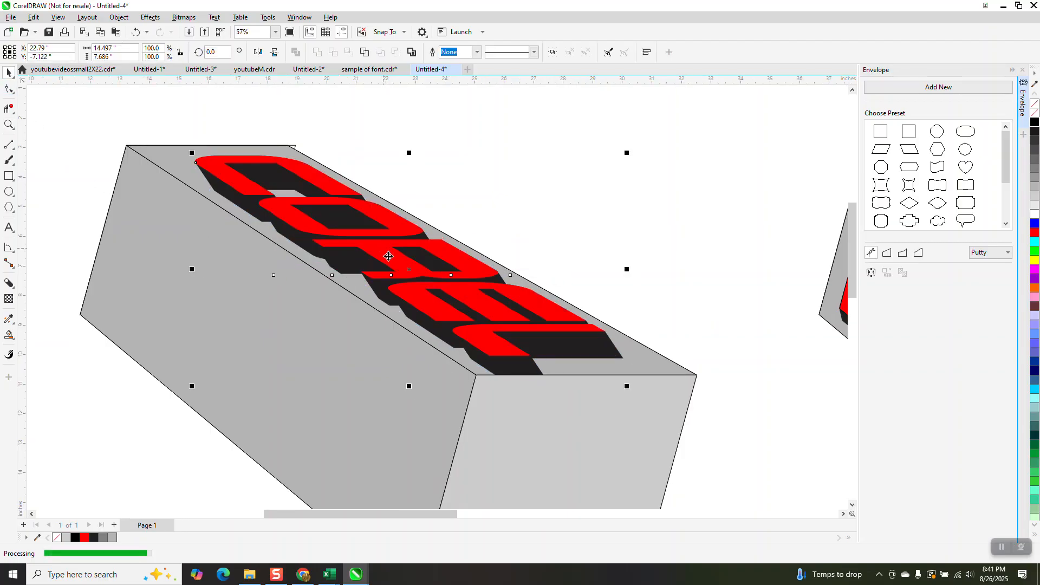
pyautogui.moveTo(464, 275); pyautogui.dragTo(453, 272)
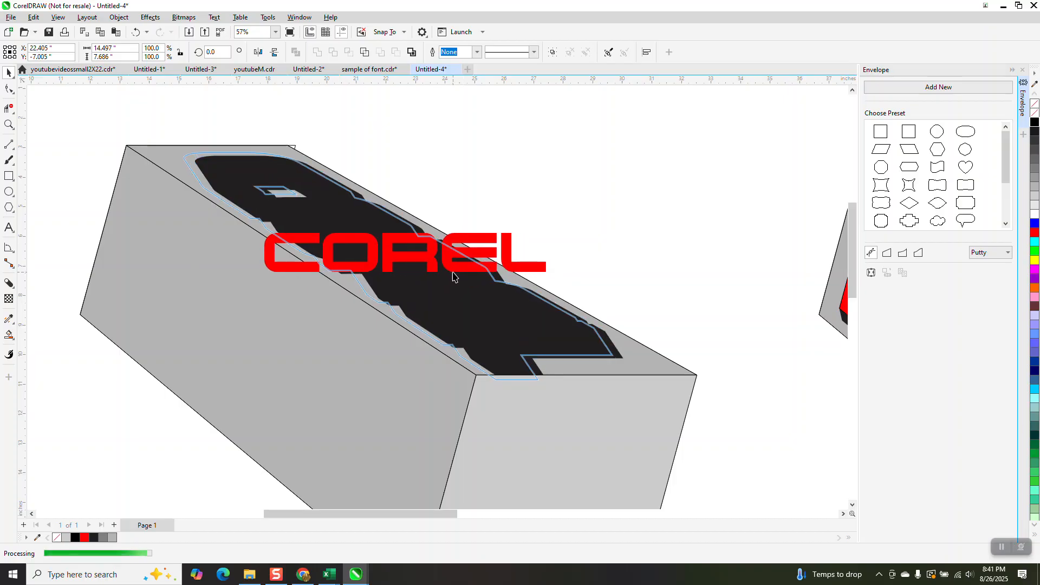
pyautogui.click(539, 245)
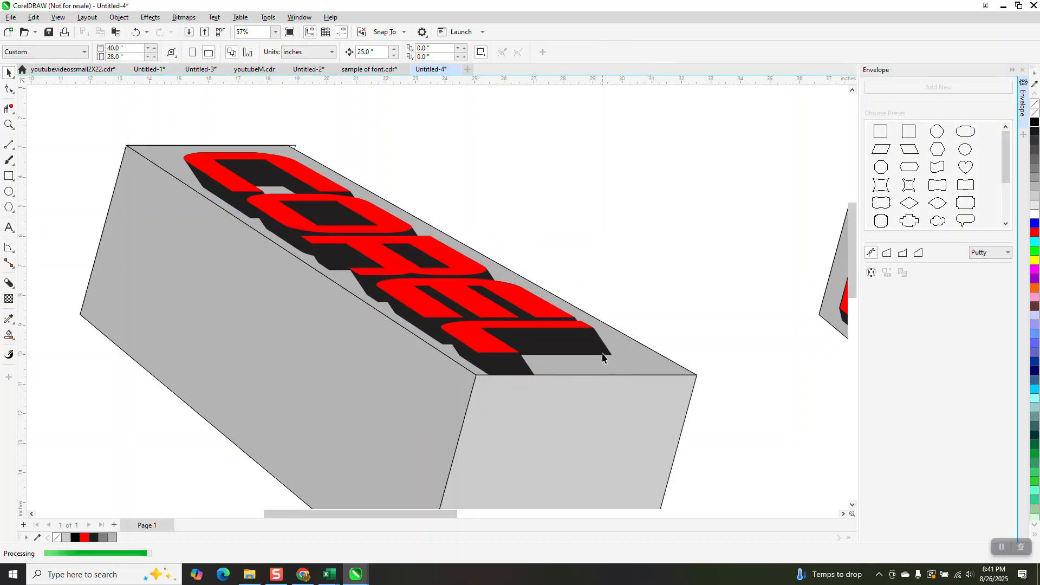
pyautogui.click(566, 353)
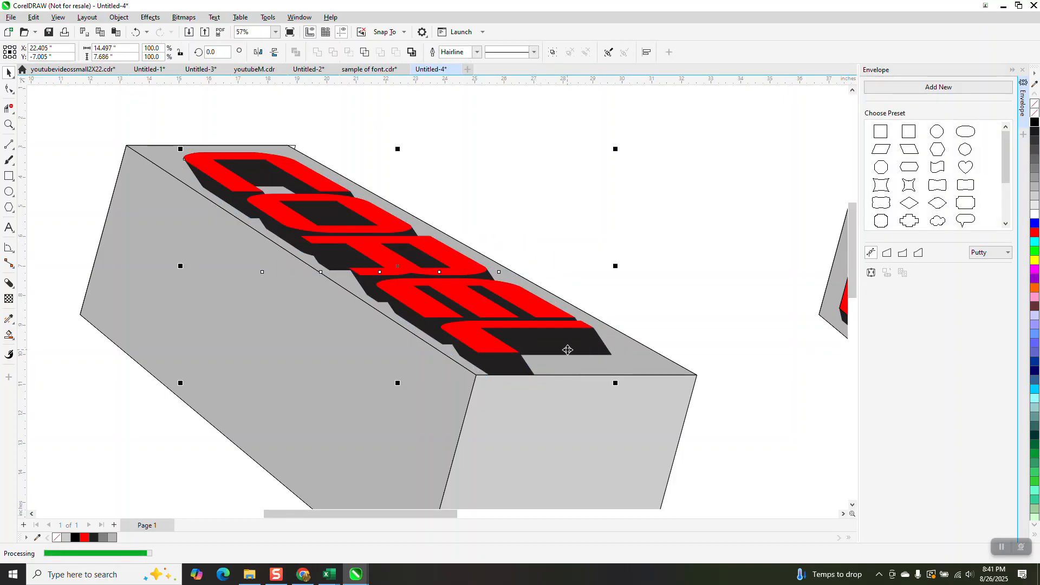
pyautogui.moveTo(616, 384); pyautogui.dragTo(608, 378)
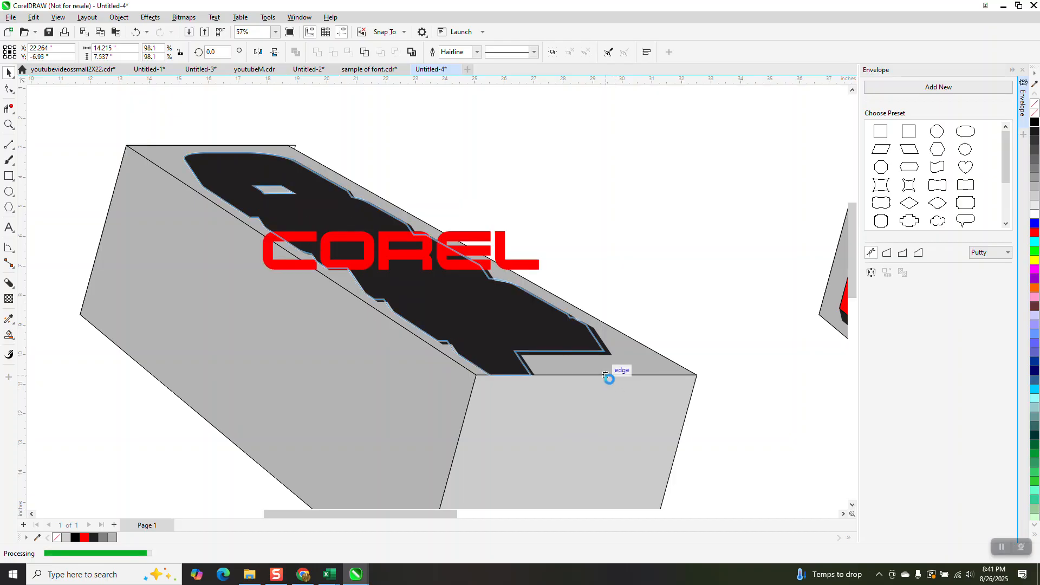
# Undo the last two changes to the COREL text and redo them
pyautogui.click(136, 32)
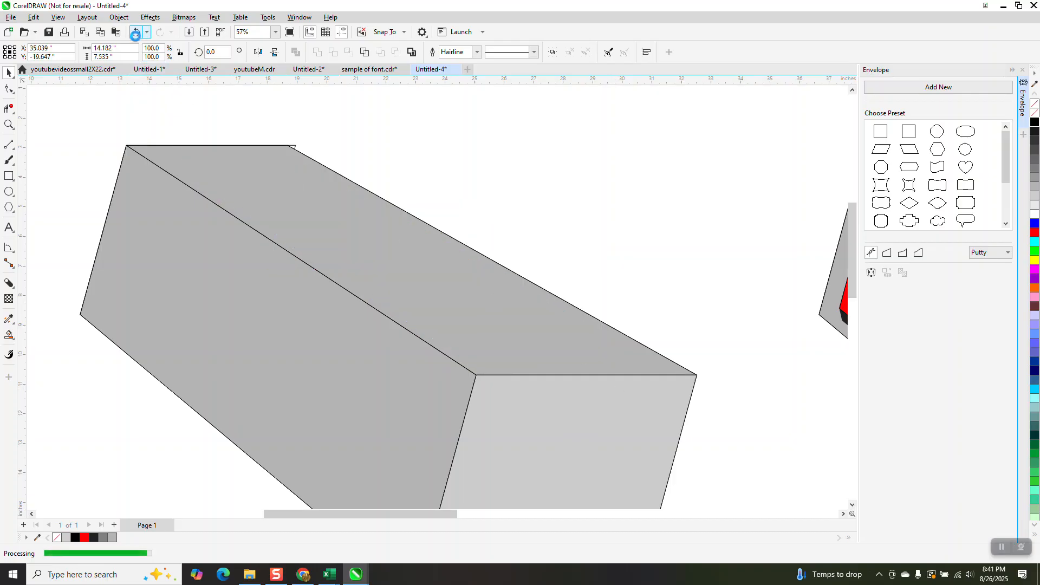
pyautogui.click(136, 32)
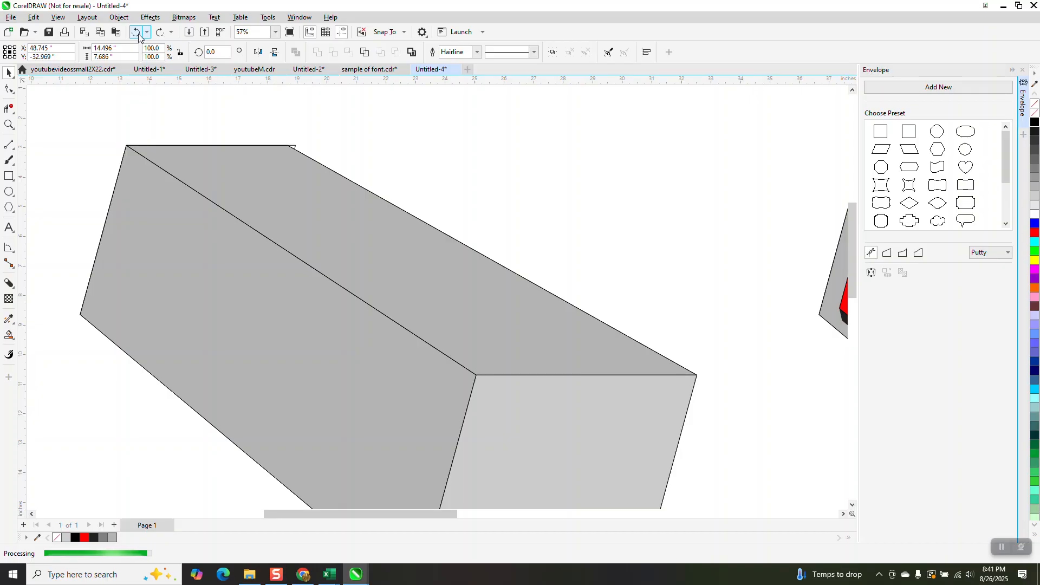
pyautogui.scroll(-2, 408, 259)
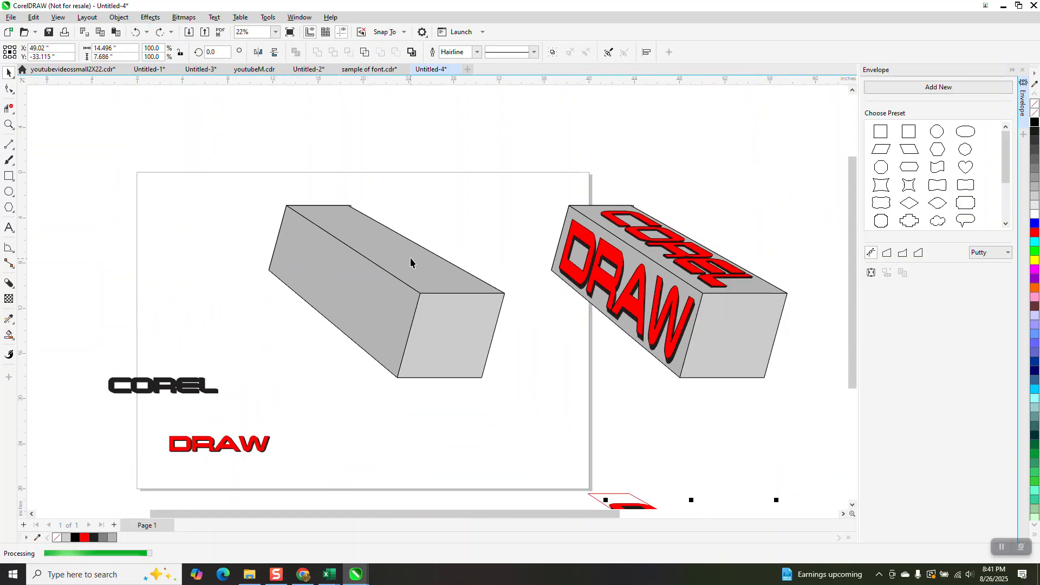
pyautogui.click(159, 33)
pyautogui.click(159, 34)
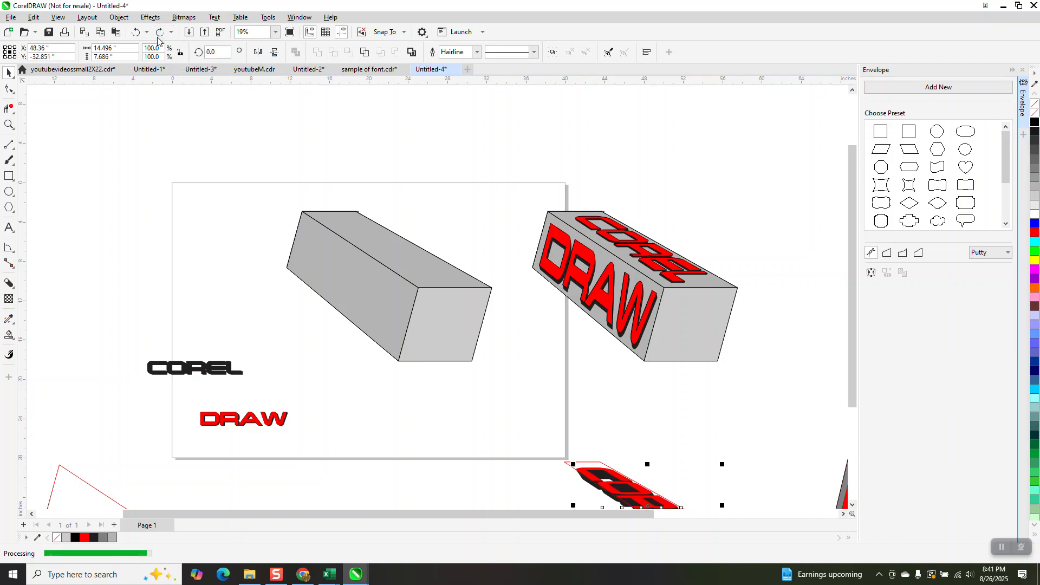
pyautogui.scroll(-1, 347, 220)
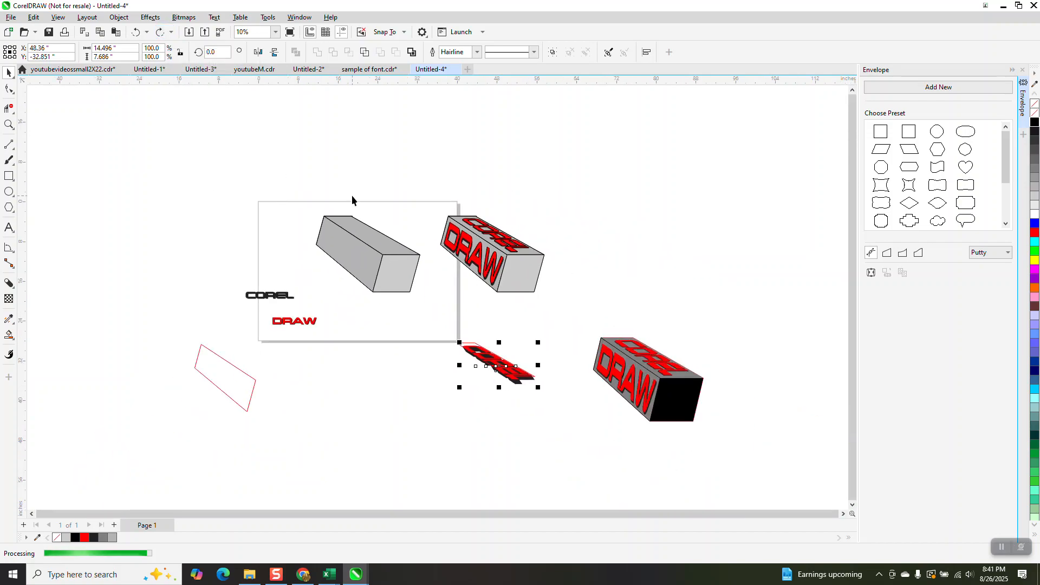
pyautogui.hotkey('ctrl', 'shift', 'z')
pyautogui.hotkey('ctrl', 'shift', 'z')
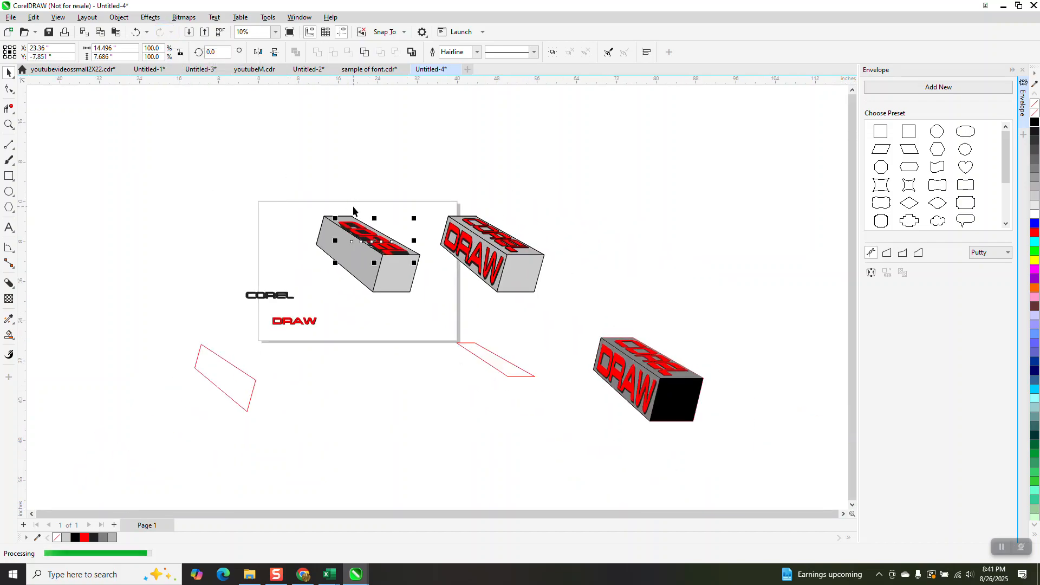
# Shift the shadowed COREL text slightly upward on the box's top face
pyautogui.click(9, 125)
pyautogui.moveTo(251, 162); pyautogui.dragTo(454, 320)
pyautogui.click(9, 72)
pyautogui.click(571, 241)
pyautogui.moveTo(525, 295); pyautogui.dragTo(517, 280)
pyautogui.click(551, 233)
# Break the block shadow of the COREL text on the top face apart
pyautogui.click(8, 124)
pyautogui.moveTo(360, 202); pyautogui.dragTo(672, 427)
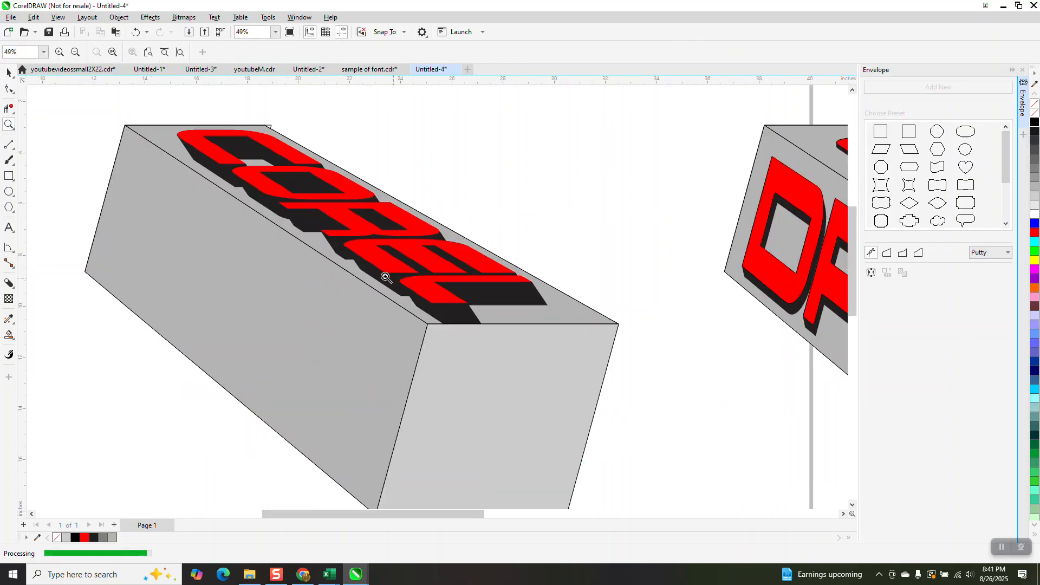
pyautogui.click(8, 72)
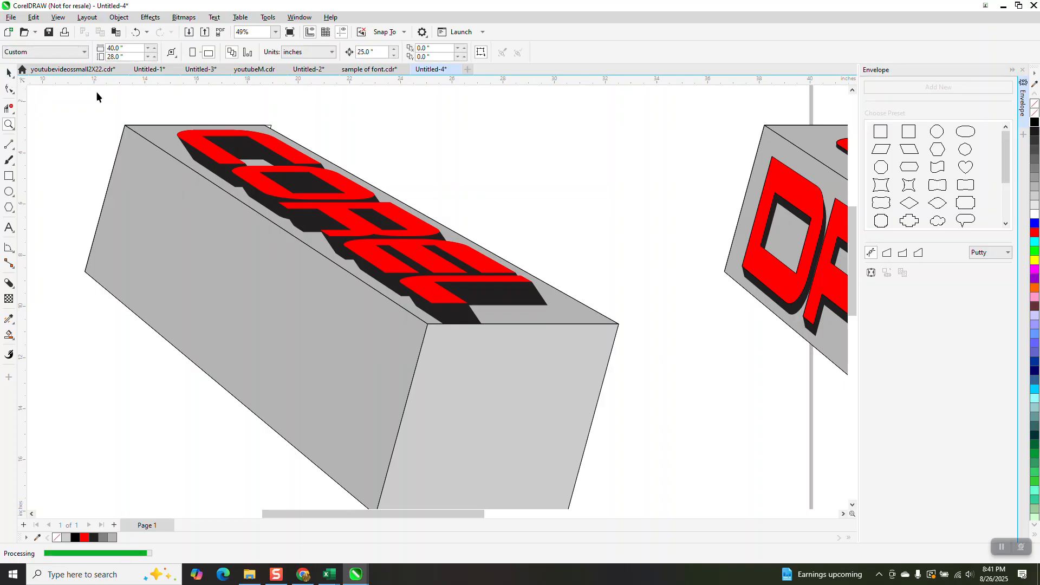
pyautogui.click(328, 201)
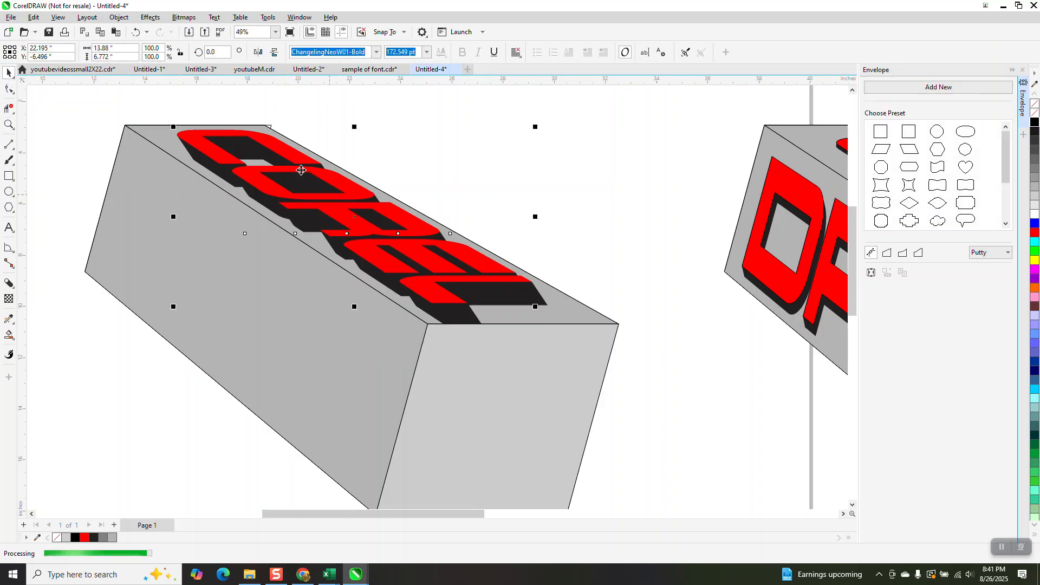
pyautogui.click(119, 16)
pyautogui.moveTo(164, 110); pyautogui.dragTo(242, 220)
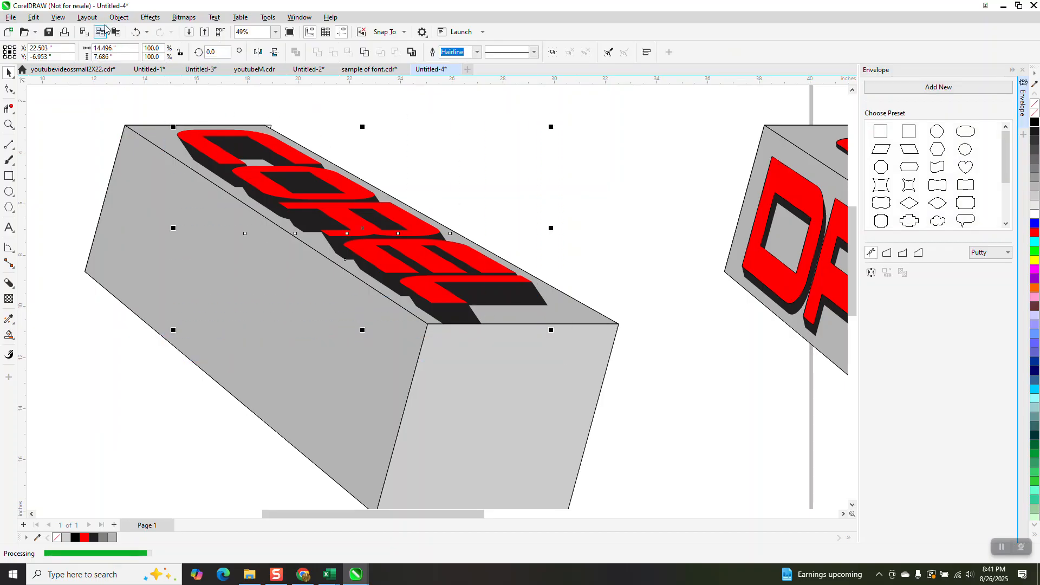
pyautogui.click(119, 16)
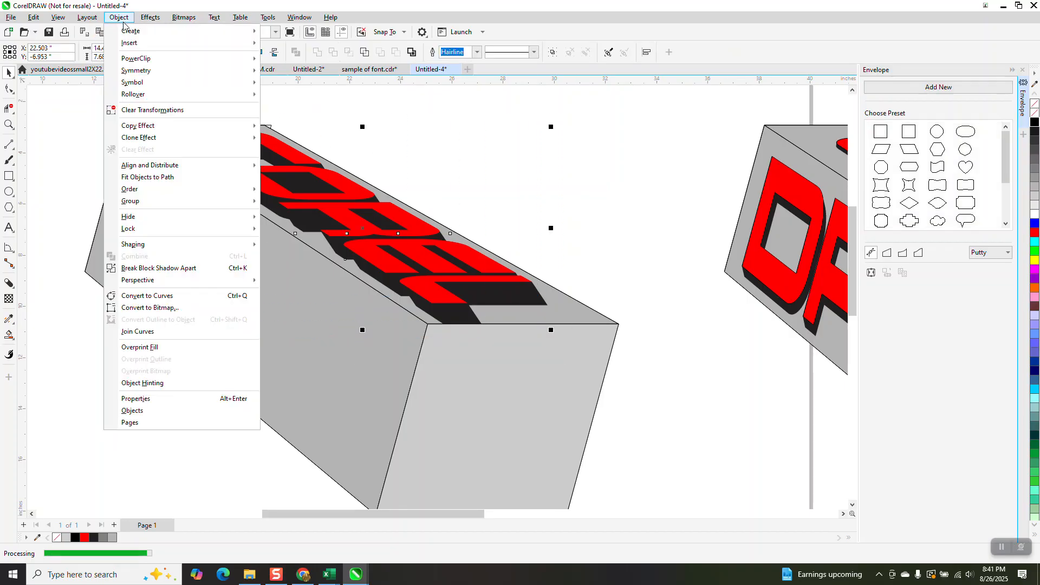
pyautogui.click(162, 268)
pyautogui.click(462, 155)
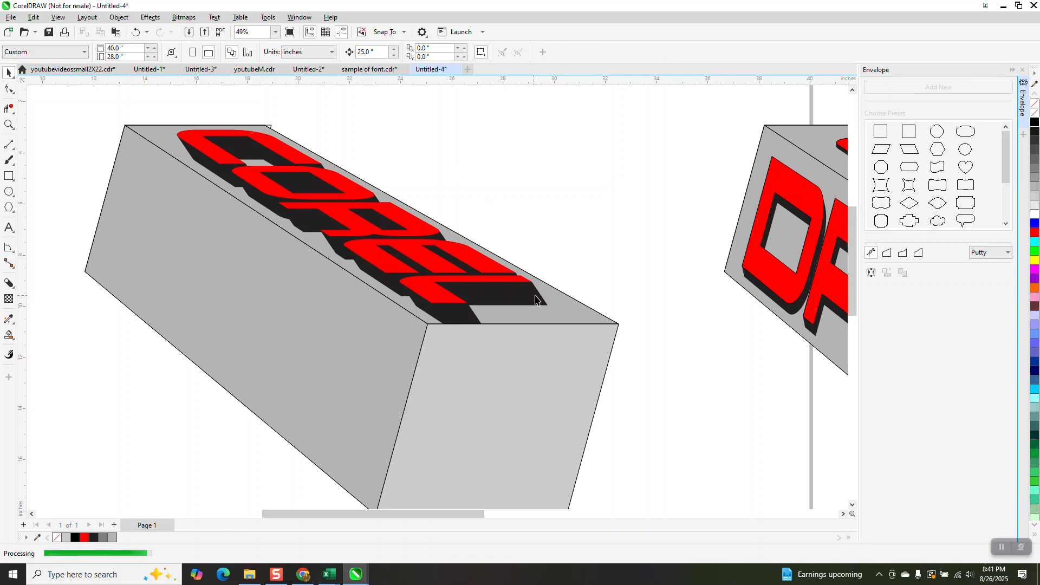
# Select the COREL text's black shadow, undo the last change, and apply a Gaussian Blur with radius 13.2
pyautogui.click(534, 300)
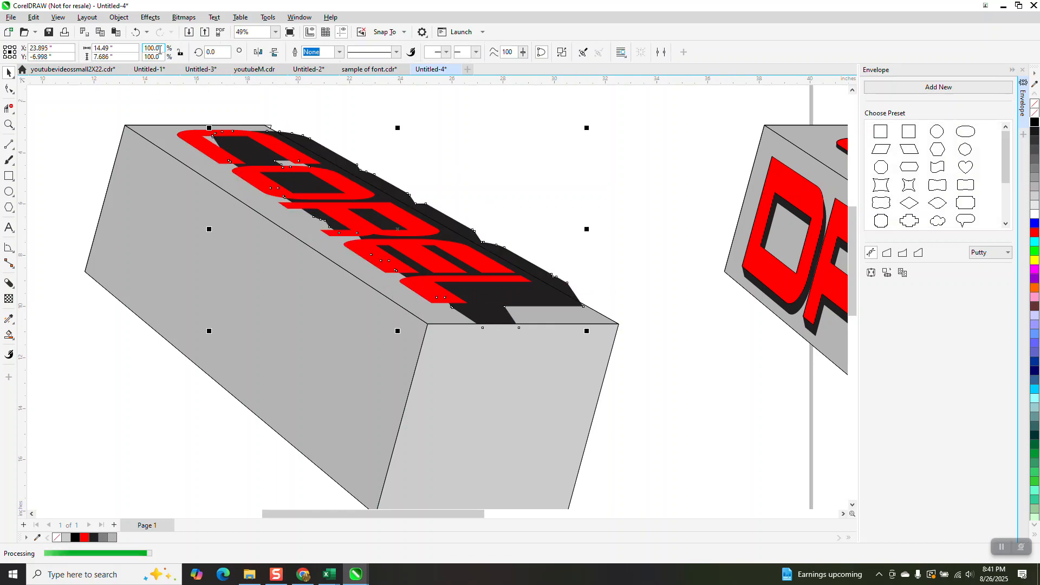
pyautogui.hotkey('ctrl', 'z')
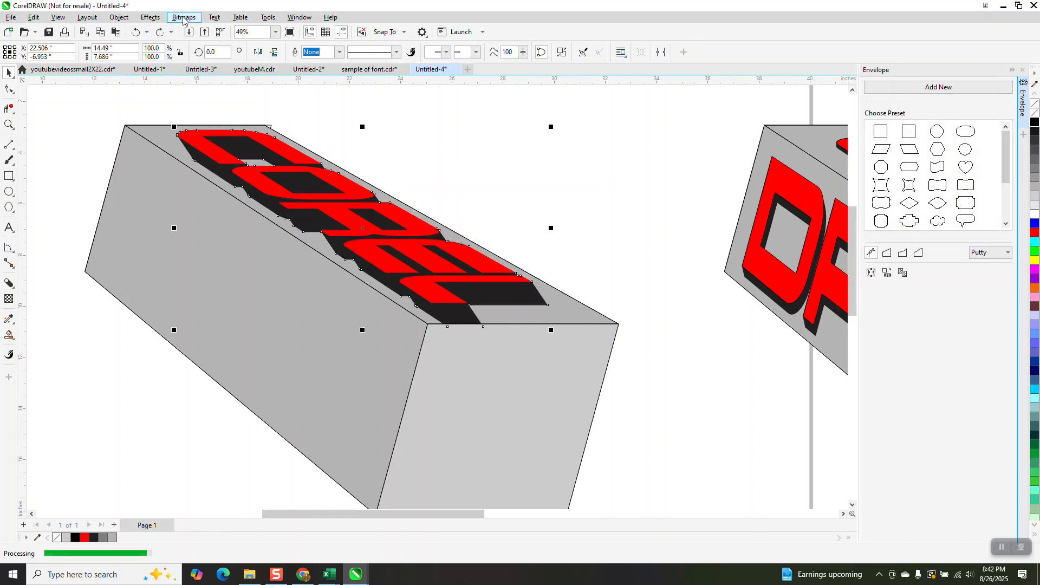
pyautogui.click(158, 18)
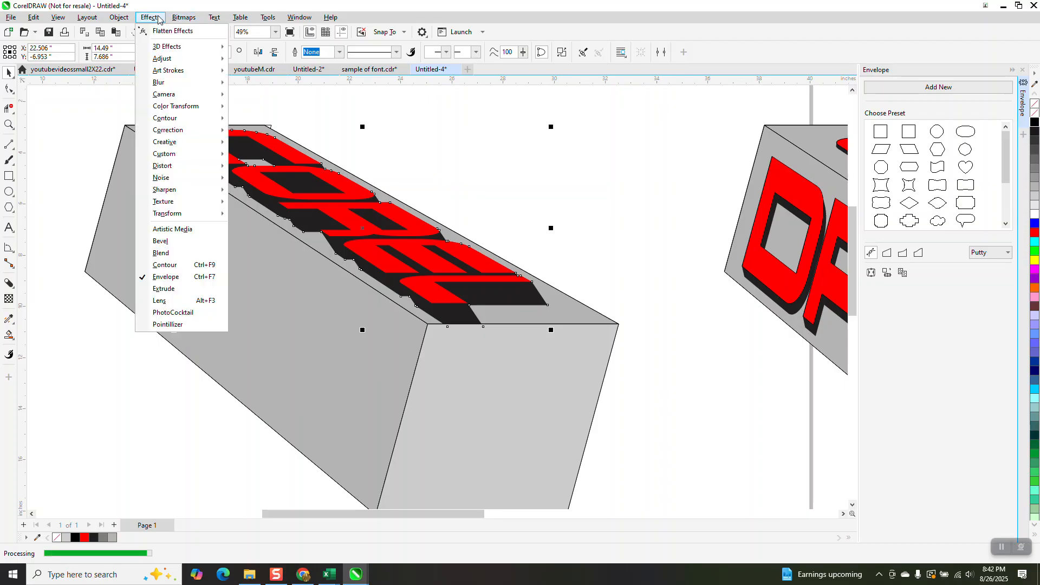
pyautogui.moveTo(179, 82)
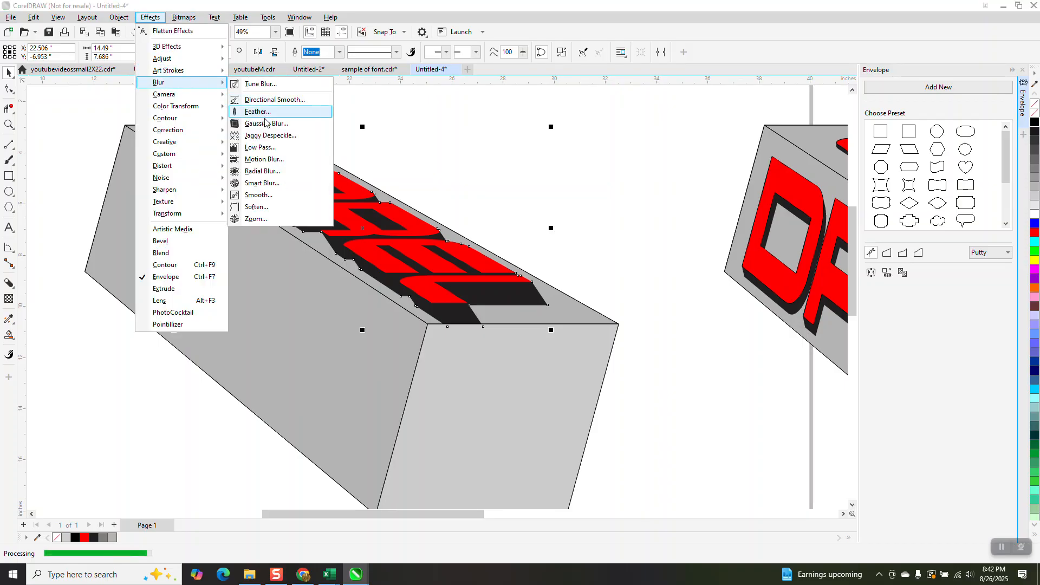
pyautogui.click(263, 124)
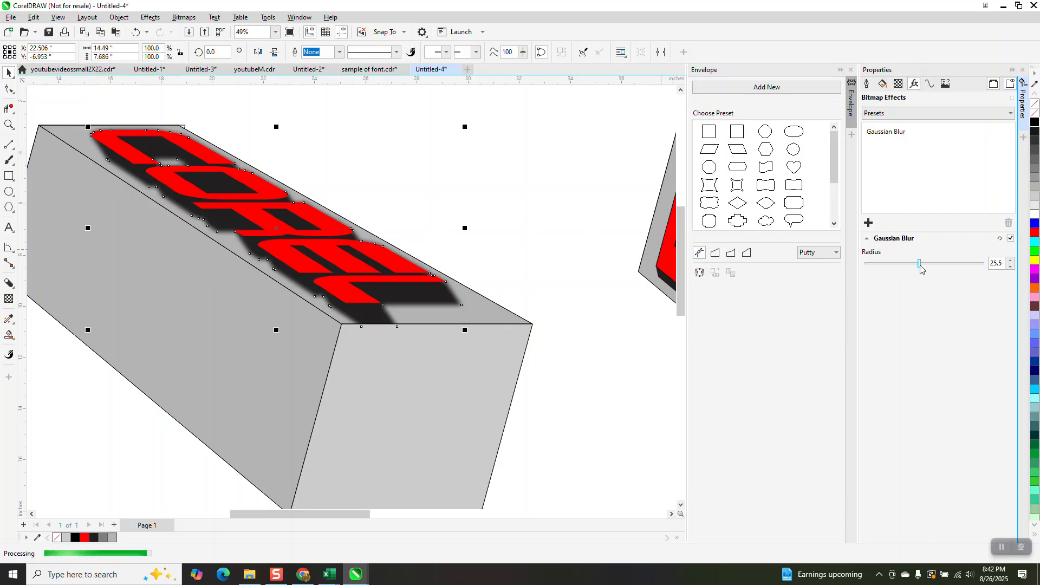
pyautogui.moveTo(920, 263); pyautogui.dragTo(912, 266)
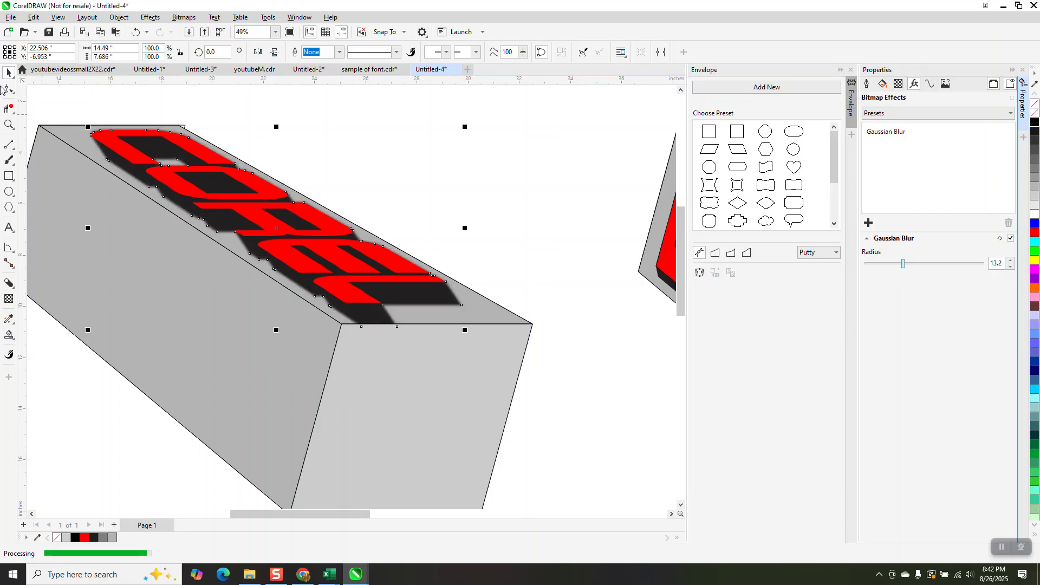
pyautogui.click(482, 144)
# Move the red DRAW text down below the page
pyautogui.scroll(-1, 490, 174)
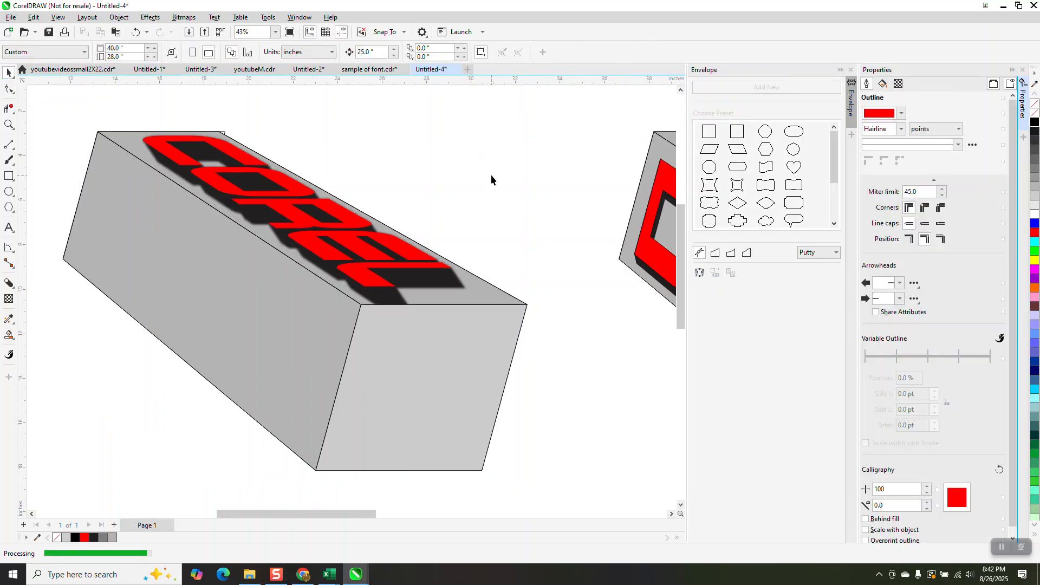
pyautogui.scroll(-7, 421, 188)
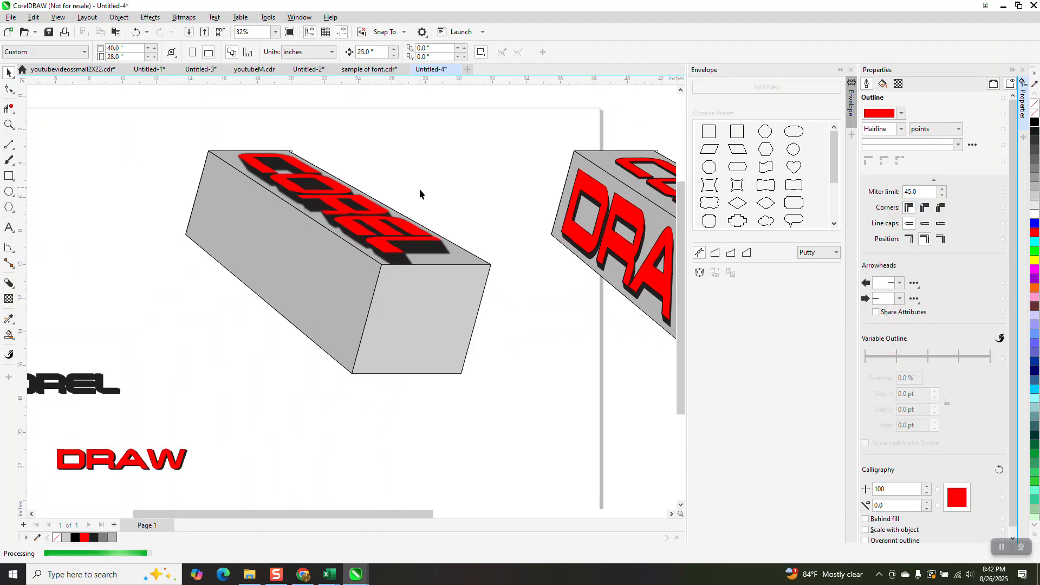
pyautogui.click(276, 351)
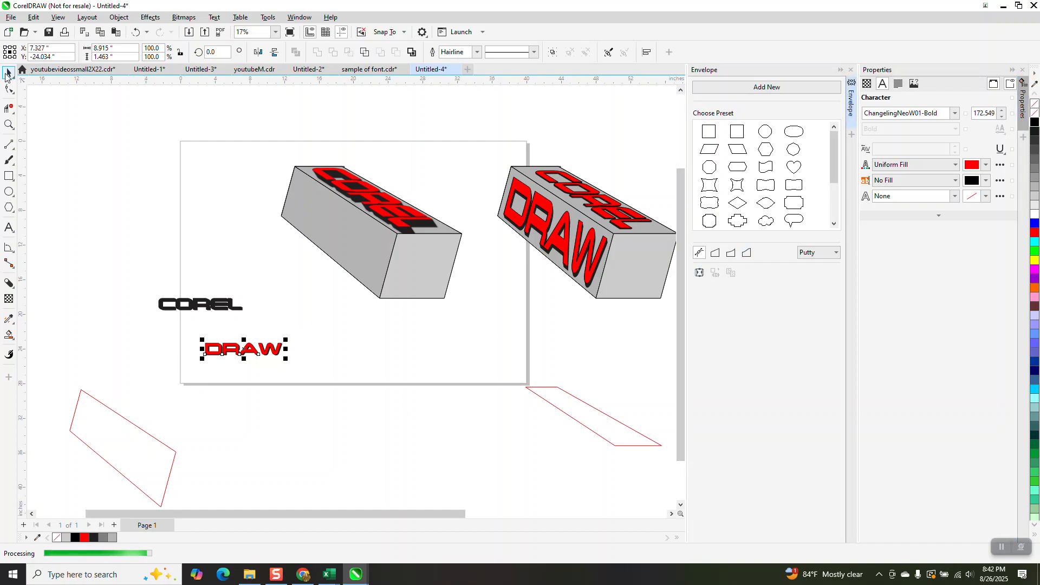
pyautogui.moveTo(241, 352); pyautogui.dragTo(277, 403)
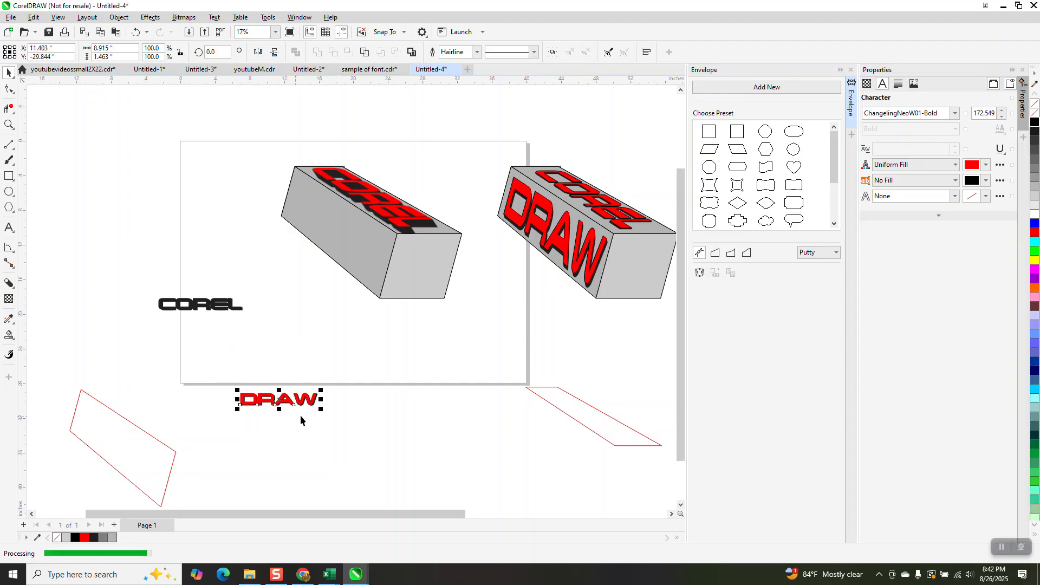
# Break the DRAW text's block shadow apart and move the red letters away from the black shadow
pyautogui.click(9, 125)
pyautogui.moveTo(228, 369)
pyautogui.mouseDown()
pyautogui.moveTo(308, 407)
pyautogui.moveTo(424, 437)
pyautogui.mouseUp()
pyautogui.press('space')
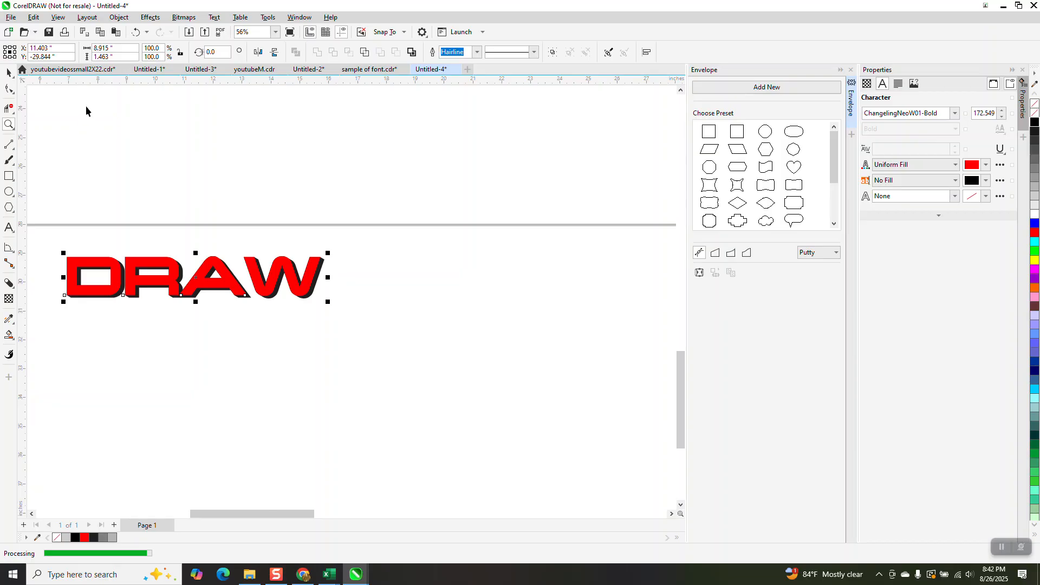
pyautogui.click(119, 16)
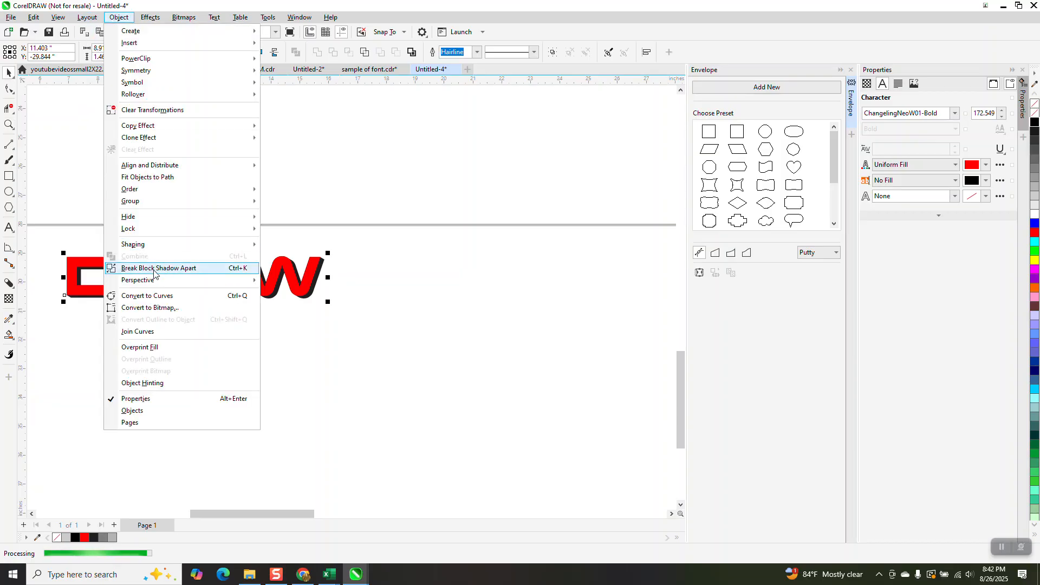
pyautogui.click(146, 267)
pyautogui.click(229, 185)
pyautogui.moveTo(220, 268); pyautogui.dragTo(250, 362)
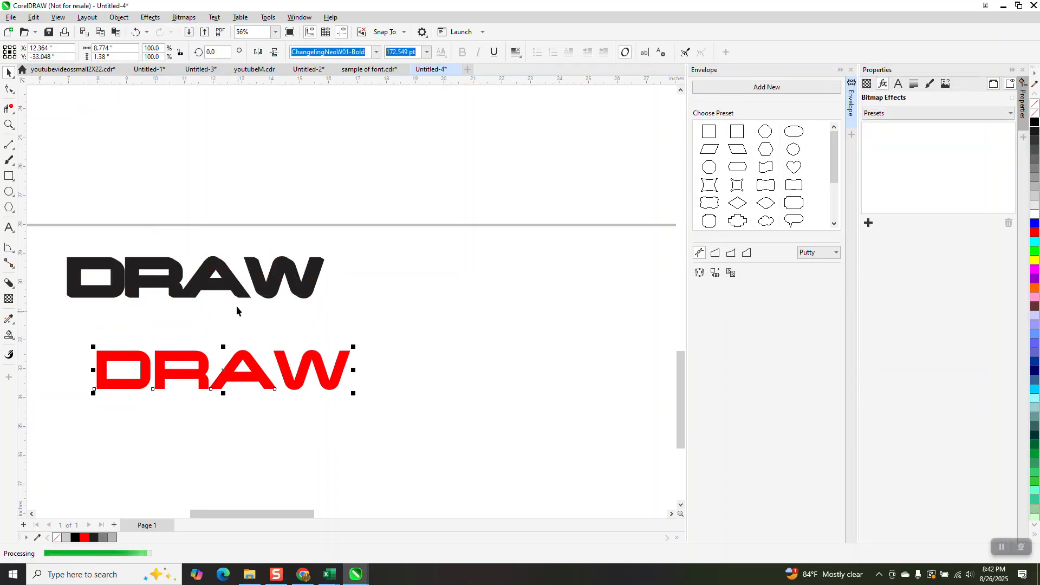
# Move the red DRAW text near the slanted parallelogram and copy that shape as its envelope
pyautogui.click(699, 273)
pyautogui.click(292, 322)
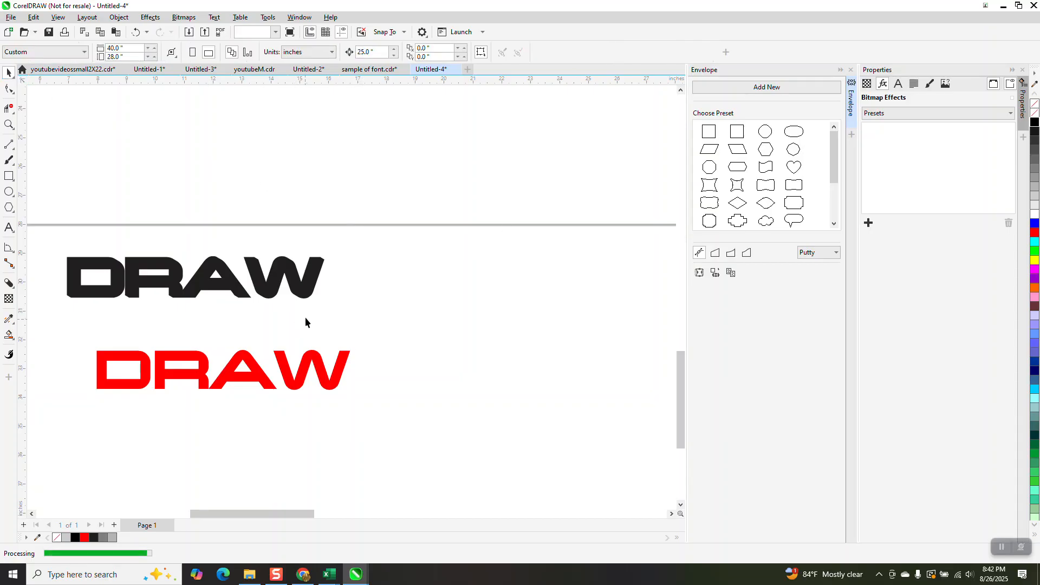
pyautogui.scroll(-2, 424, 330)
pyautogui.moveTo(325, 359); pyautogui.dragTo(167, 389)
pyautogui.scroll(-2, 472, 338)
pyautogui.click(699, 272)
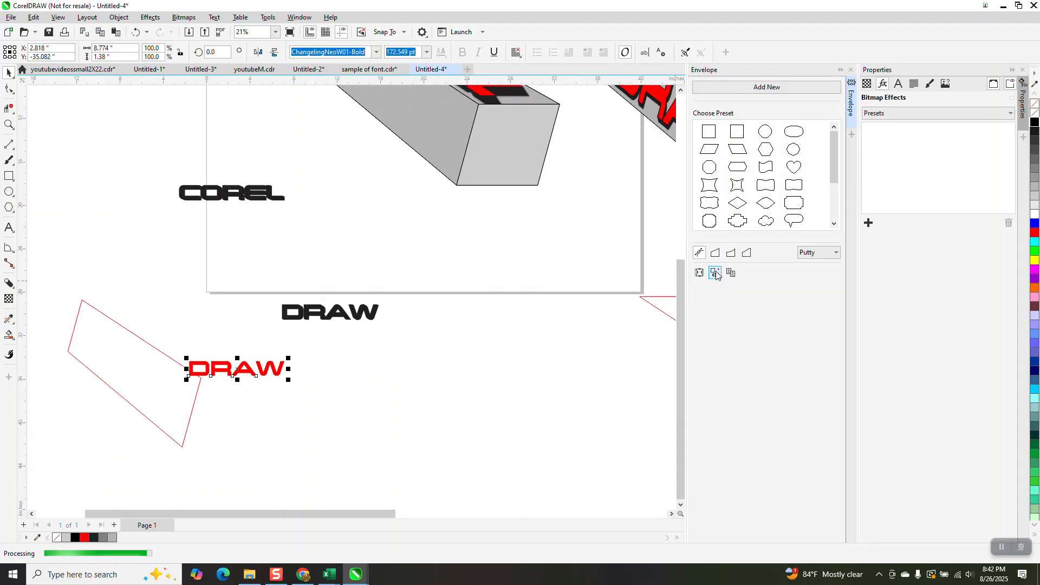
pyautogui.click(101, 366)
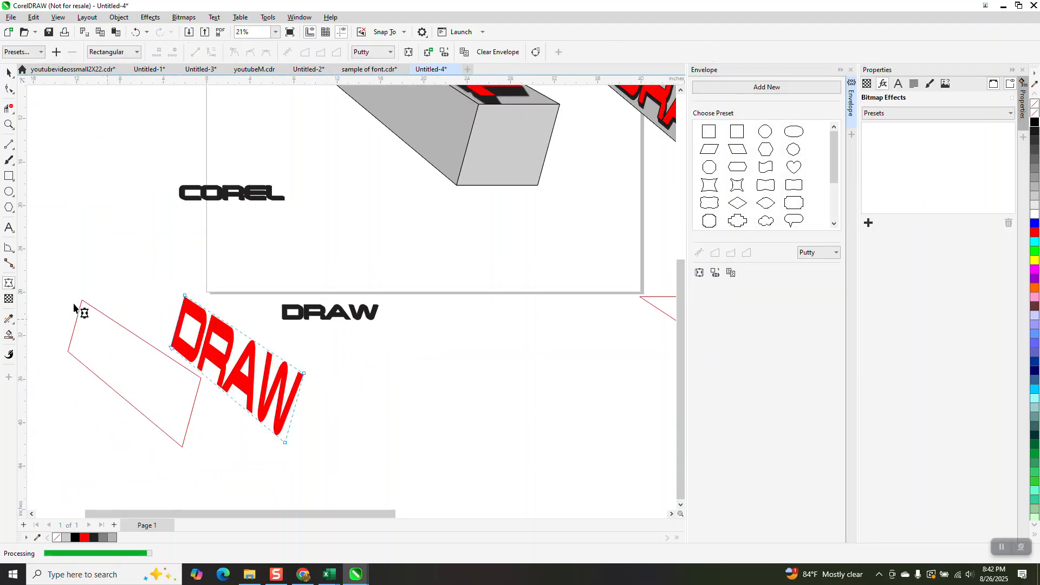
# Move the enveloped DRAW text onto the box's front side face
pyautogui.click(9, 72)
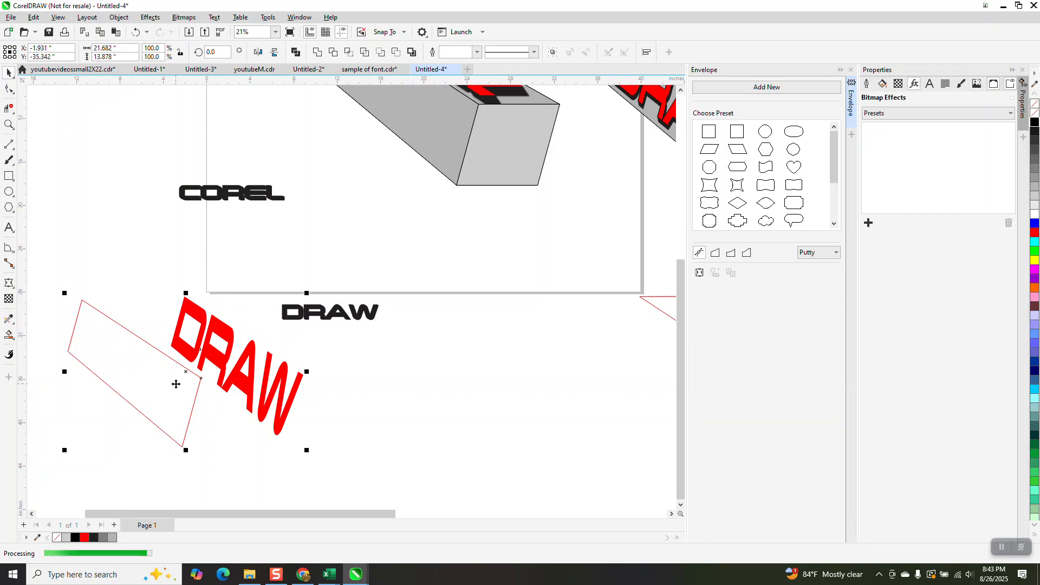
pyautogui.scroll(-3, 258, 359)
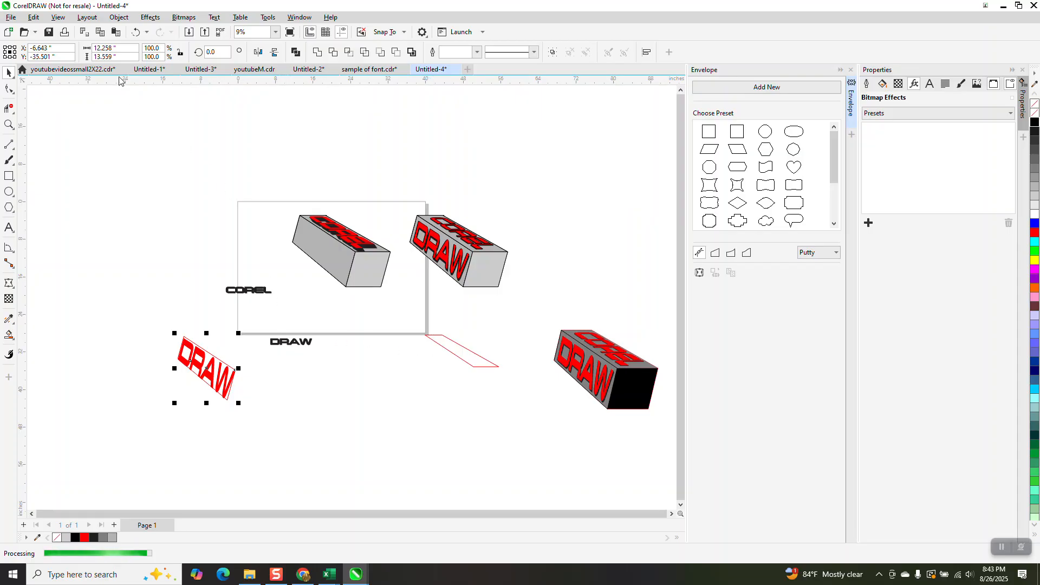
pyautogui.hotkey('shift', 'Up')
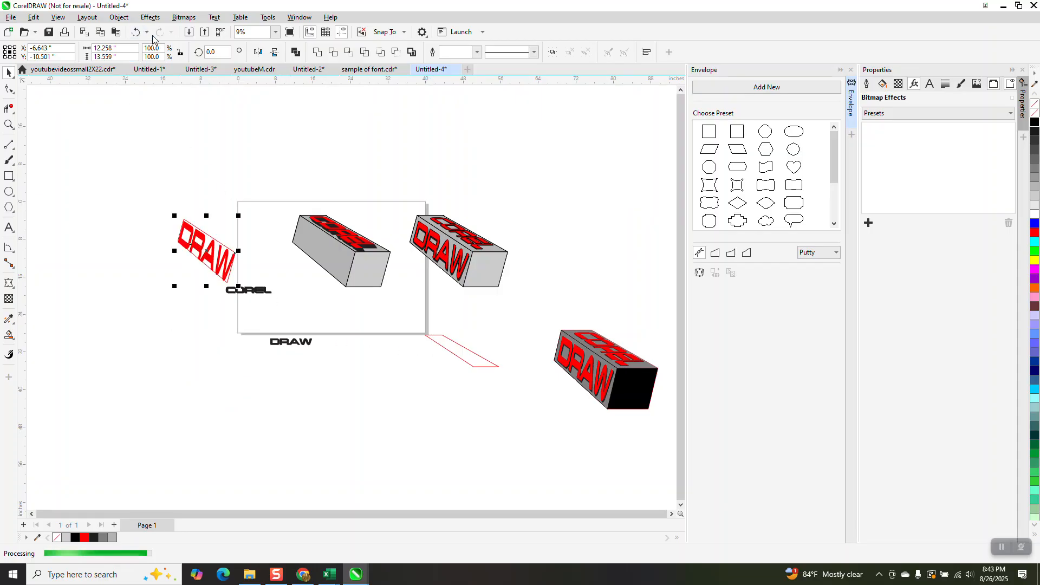
pyautogui.hotkey('shift', 'Right')
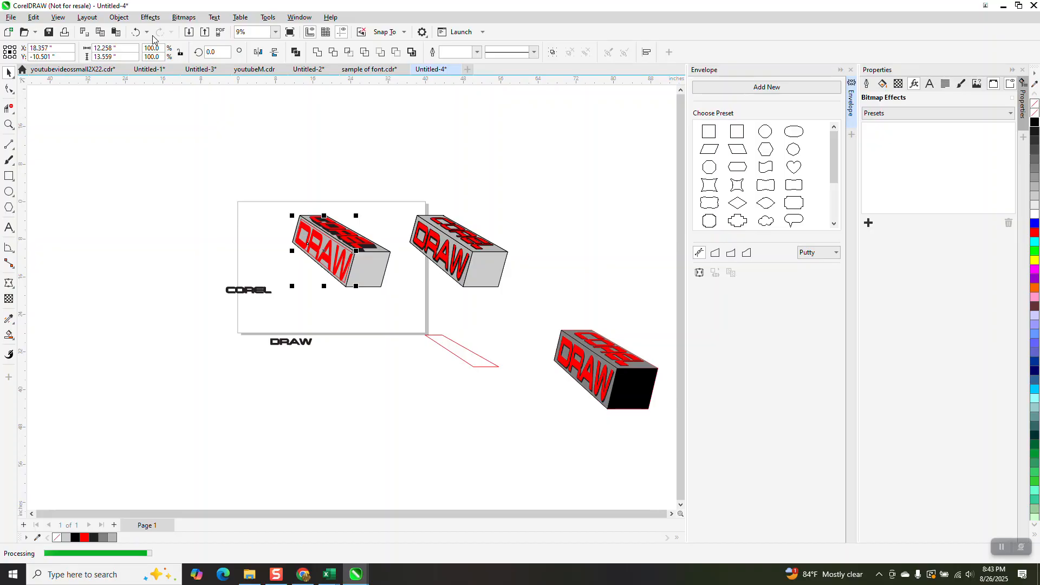
pyautogui.click(9, 125)
pyautogui.moveTo(286, 204); pyautogui.dragTo(392, 300)
pyautogui.click(7, 73)
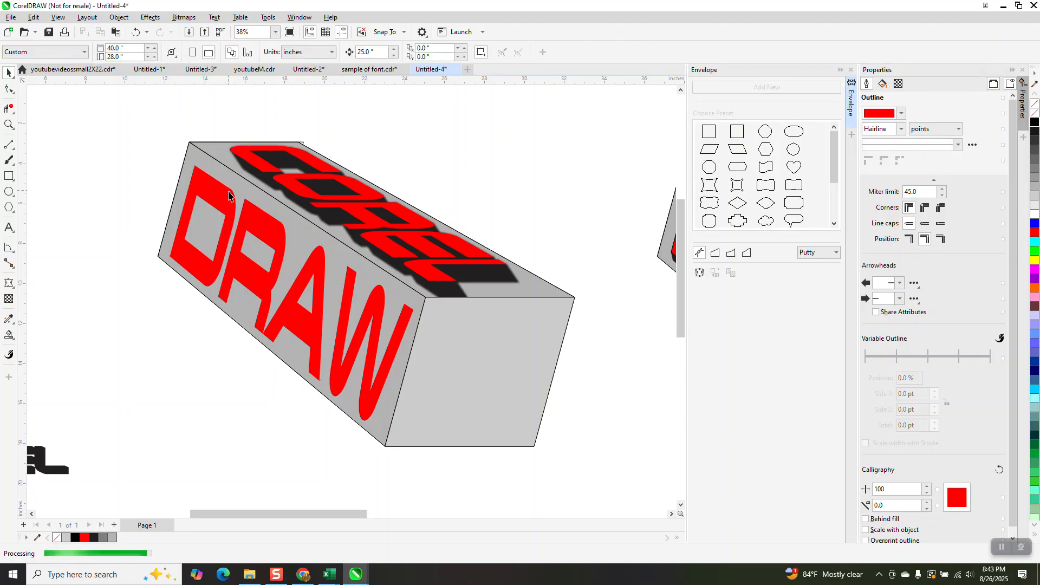
pyautogui.click(255, 212)
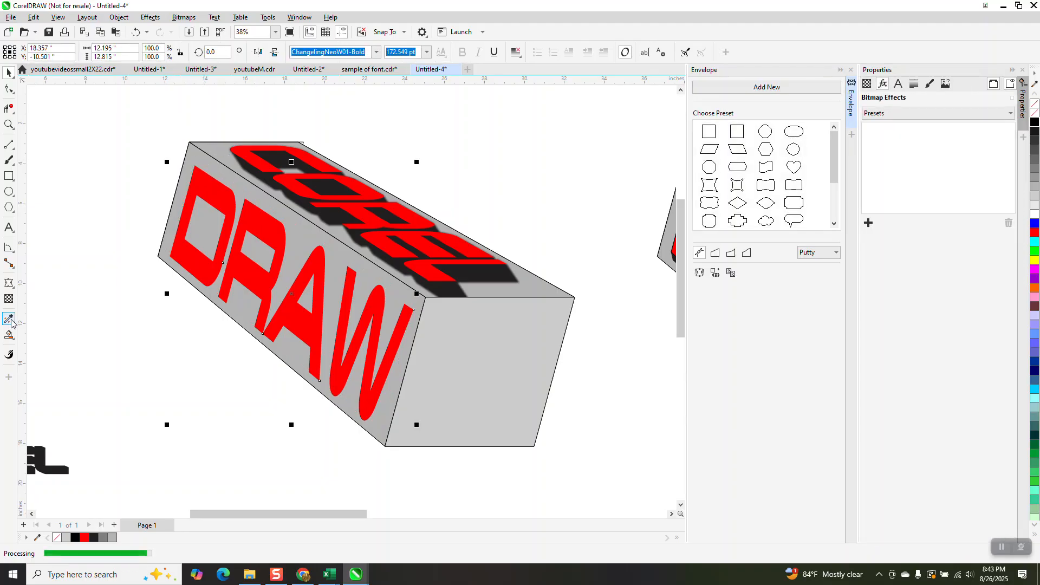
pyautogui.click(9, 282)
pyautogui.click(14, 288)
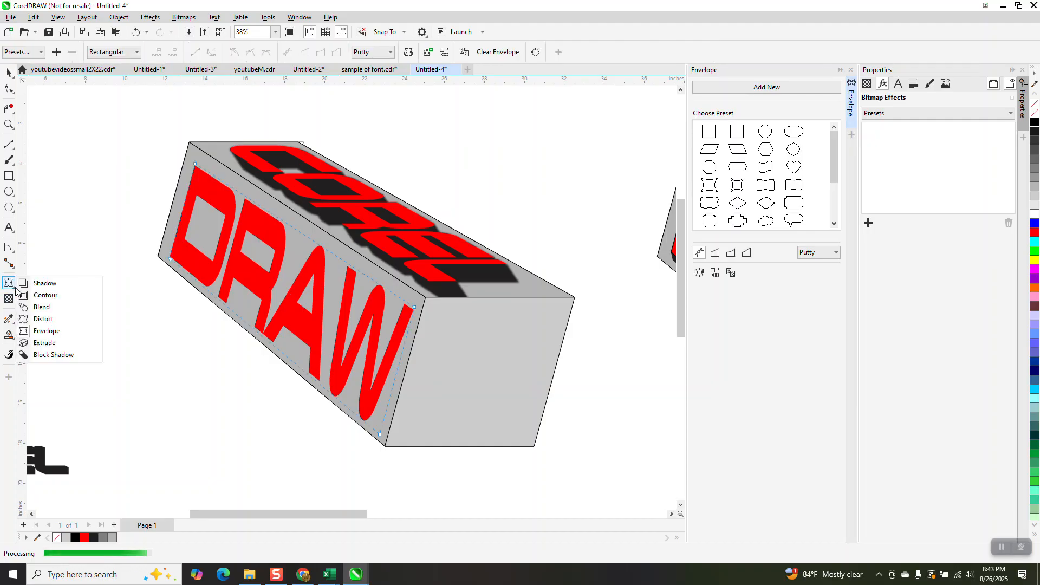
pyautogui.click(45, 284)
pyautogui.moveTo(292, 294); pyautogui.dragTo(333, 340)
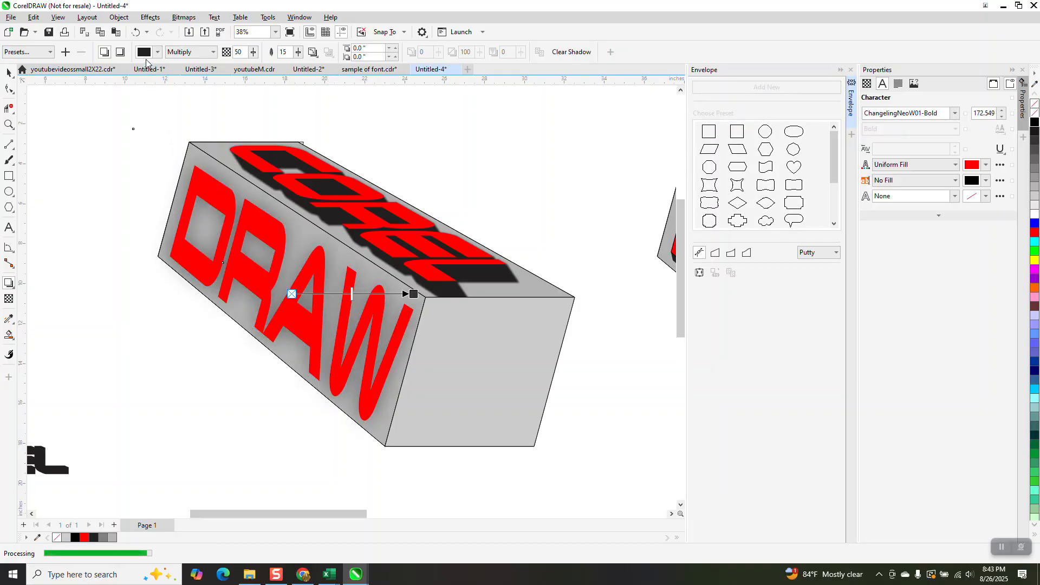
pyautogui.click(135, 33)
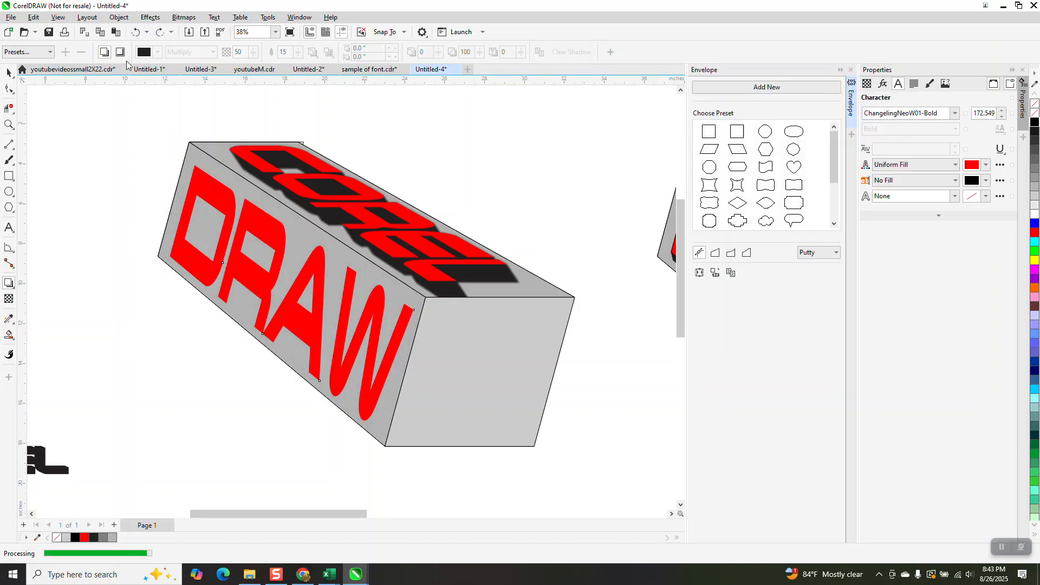
# Add a block shadow to the DRAW text, pointing down-right, with a depth of about 0.96 inch
pyautogui.click(15, 291)
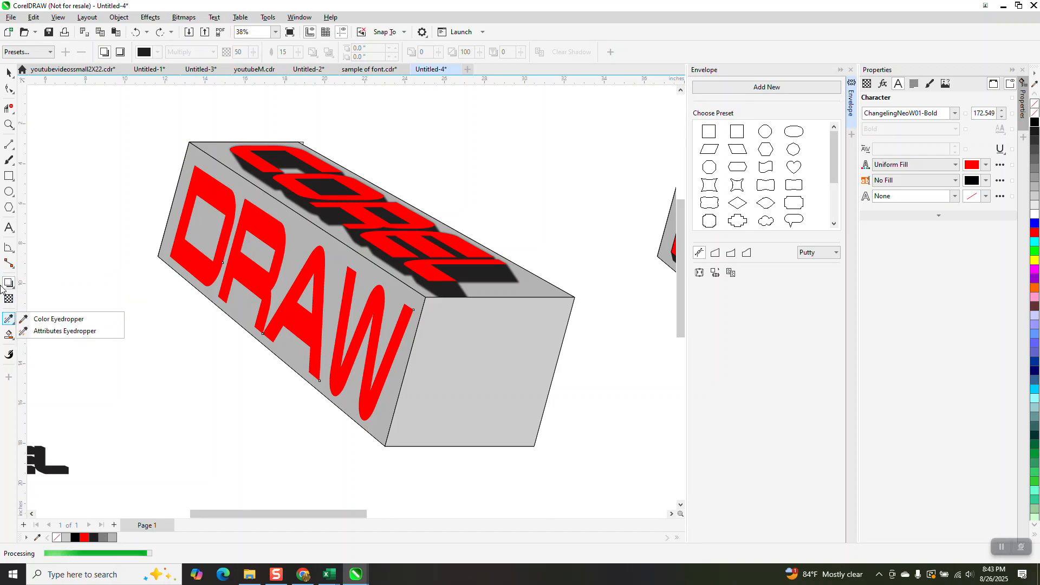
pyautogui.moveTo(13, 323)
pyautogui.moveTo(9, 283)
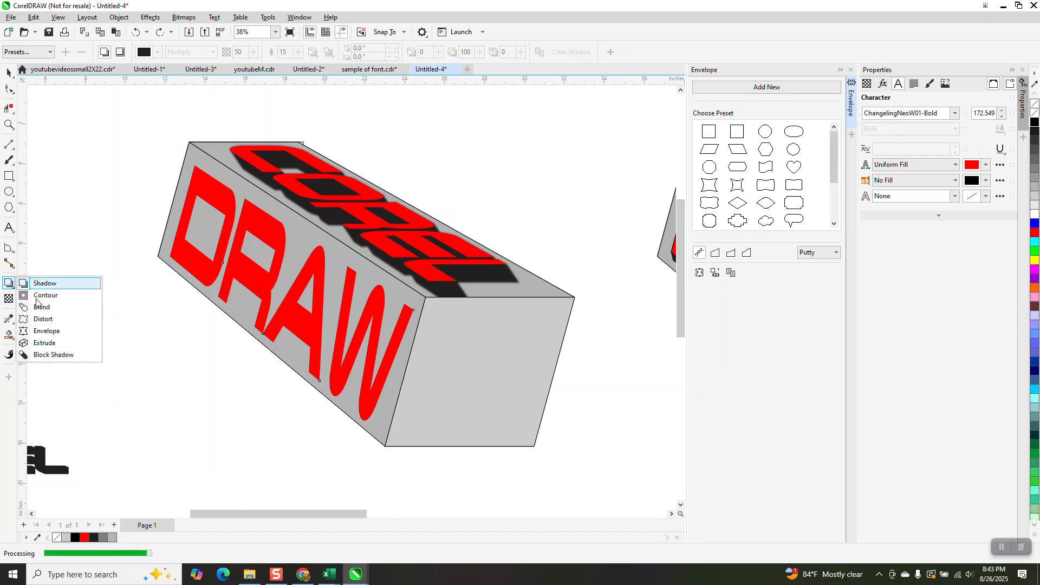
pyautogui.click(51, 353)
pyautogui.moveTo(292, 294)
pyautogui.mouseDown()
pyautogui.moveTo(407, 374)
pyautogui.moveTo(388, 358)
pyautogui.mouseUp()
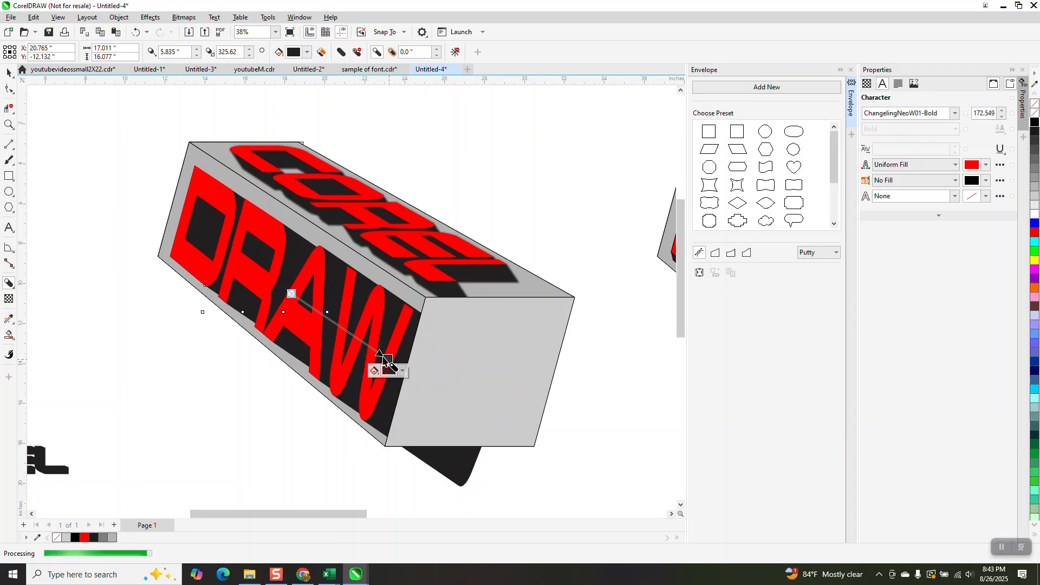
pyautogui.click(136, 31)
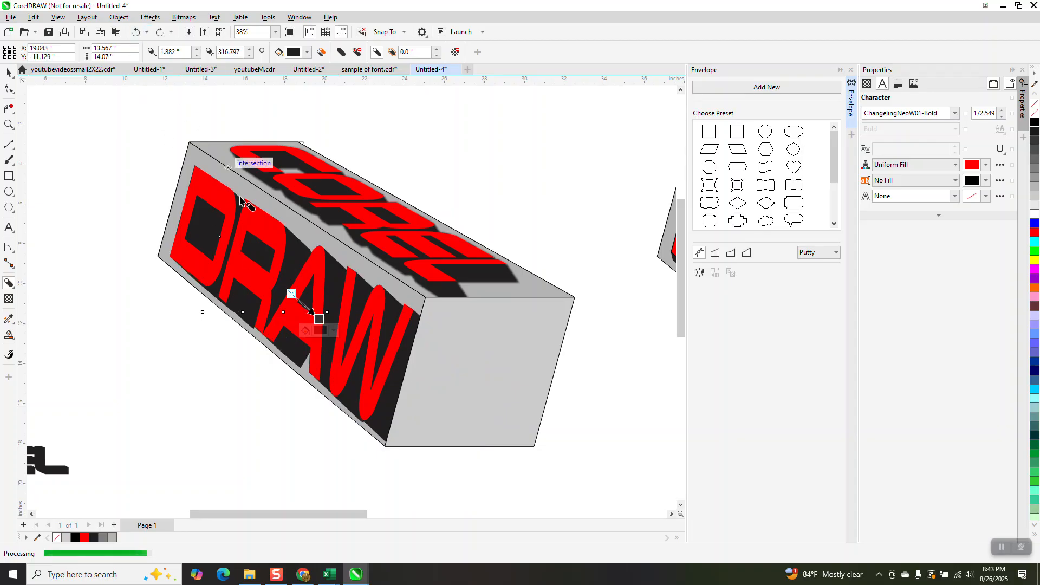
pyautogui.moveTo(319, 322); pyautogui.dragTo(304, 301)
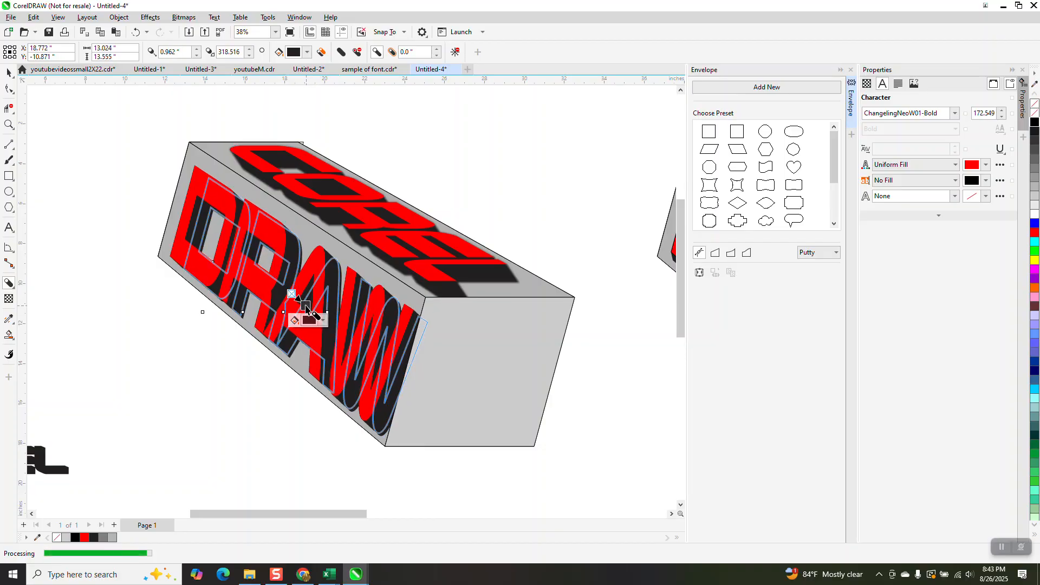
pyautogui.press('space')
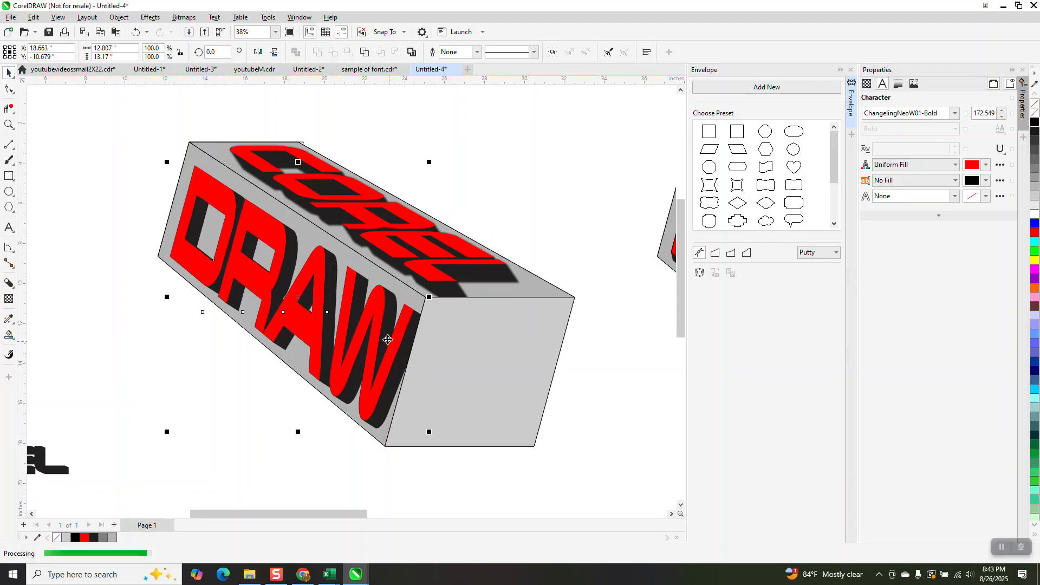
# Set the nudge distance to 0.25 inch and nudge the DRAW text left on the side face
pyautogui.click(474, 158)
pyautogui.click(371, 52)
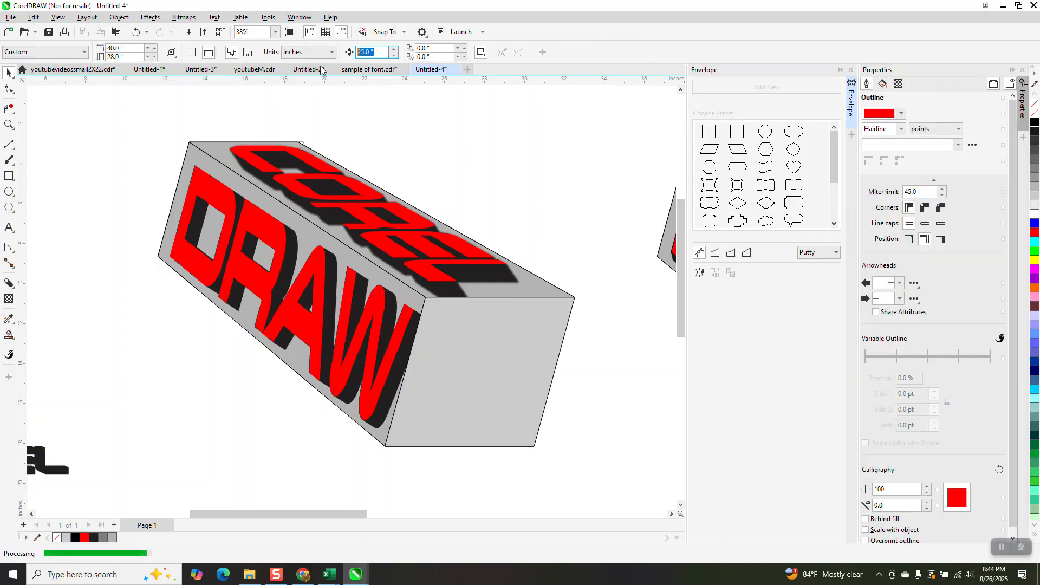
pyautogui.write('.25')
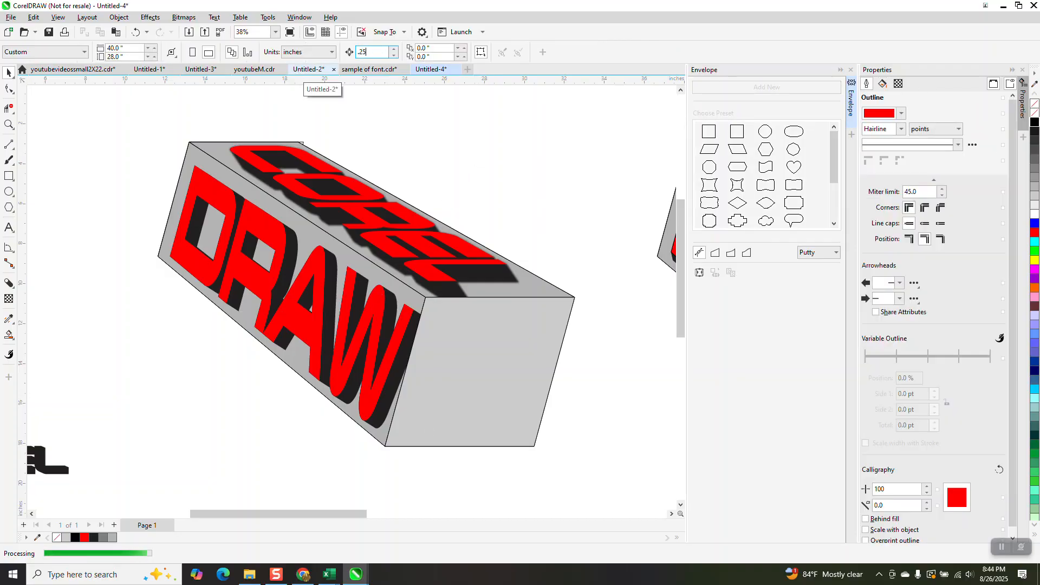
pyautogui.click(280, 233)
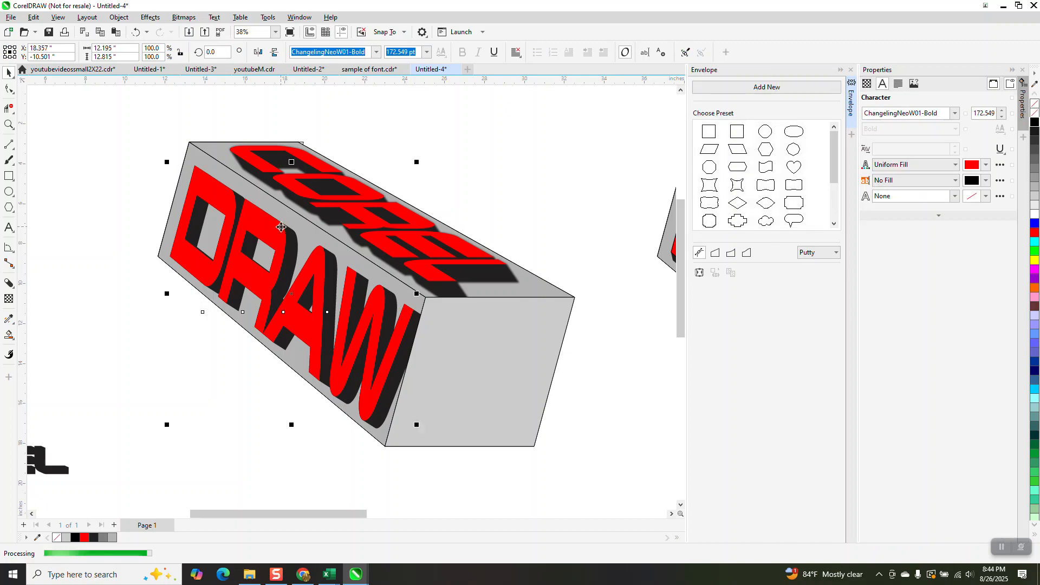
pyautogui.press('Left')
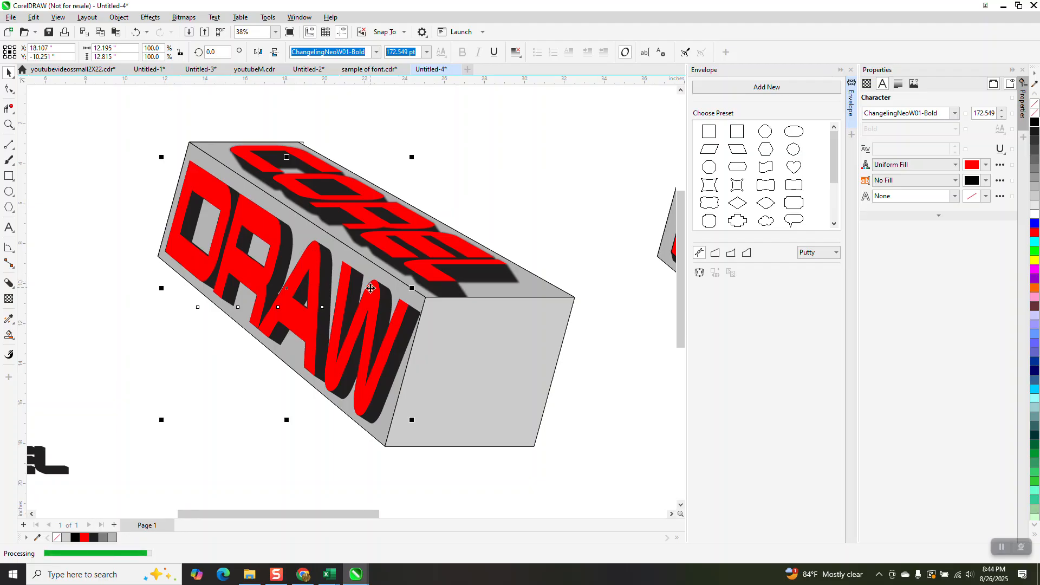
# Select the DRAW text together with its block shadow and break them apart into separate objects
pyautogui.scroll(-1, 370, 288)
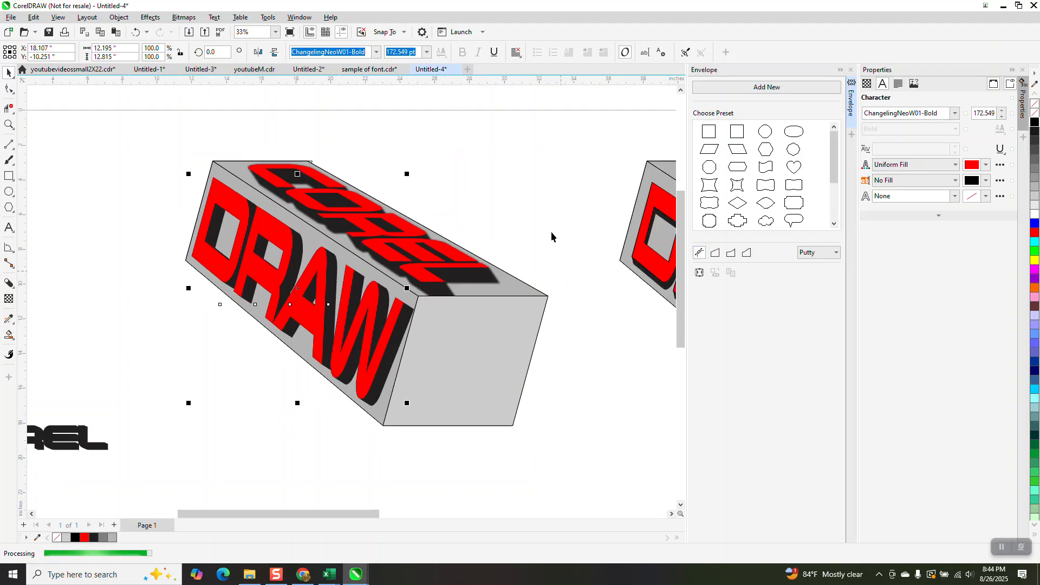
pyautogui.click(119, 17)
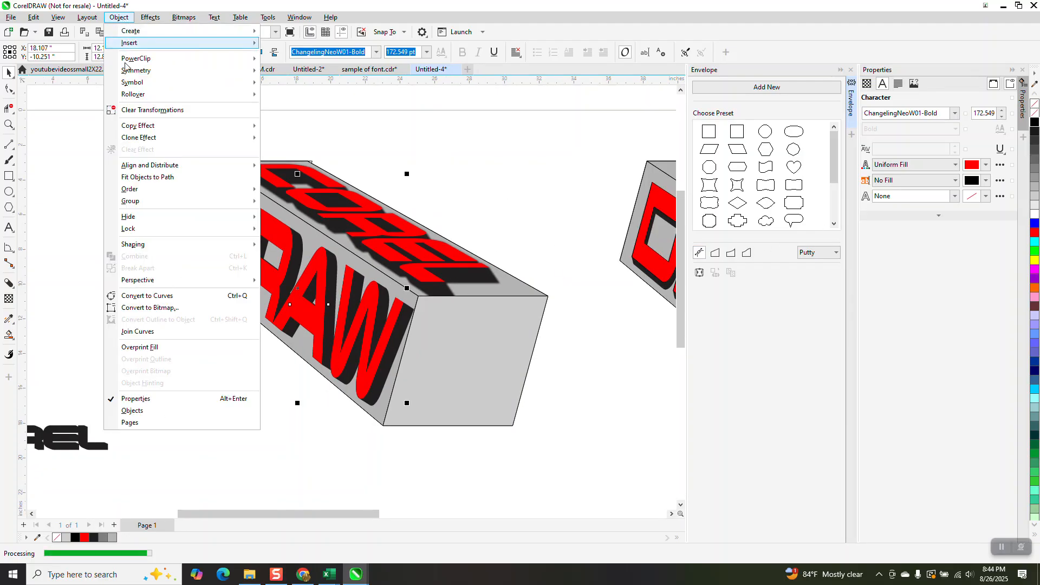
pyautogui.click(203, 173)
pyautogui.moveTo(184, 156)
pyautogui.mouseDown()
pyautogui.moveTo(251, 304)
pyautogui.moveTo(418, 422)
pyautogui.mouseUp()
pyautogui.click(119, 17)
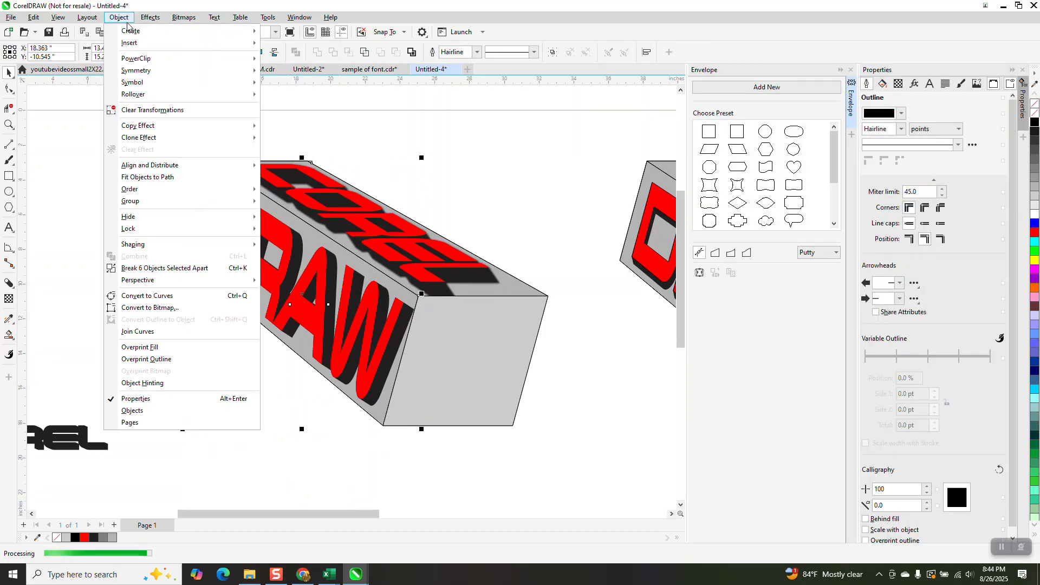
pyautogui.click(165, 268)
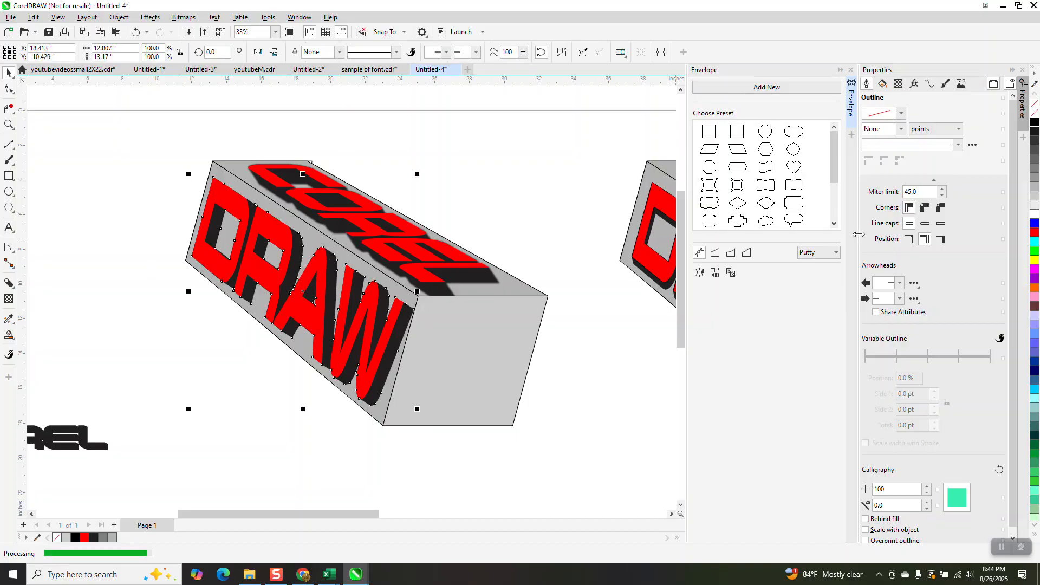
# Apply a Gaussian Blur to the separated block shadow with a radius of 9.5
pyautogui.click(1025, 71)
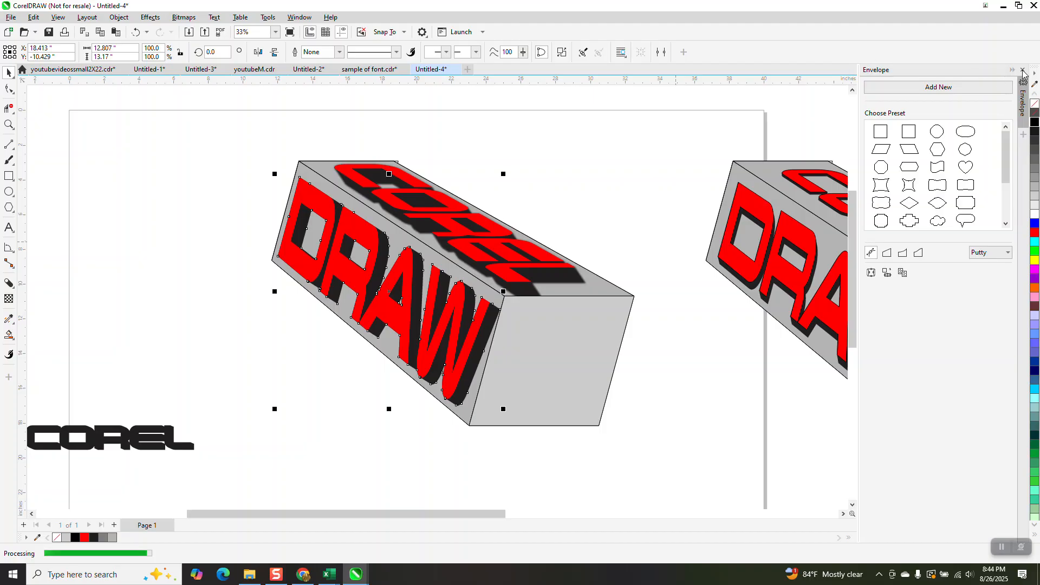
pyautogui.click(1024, 71)
pyautogui.click(150, 17)
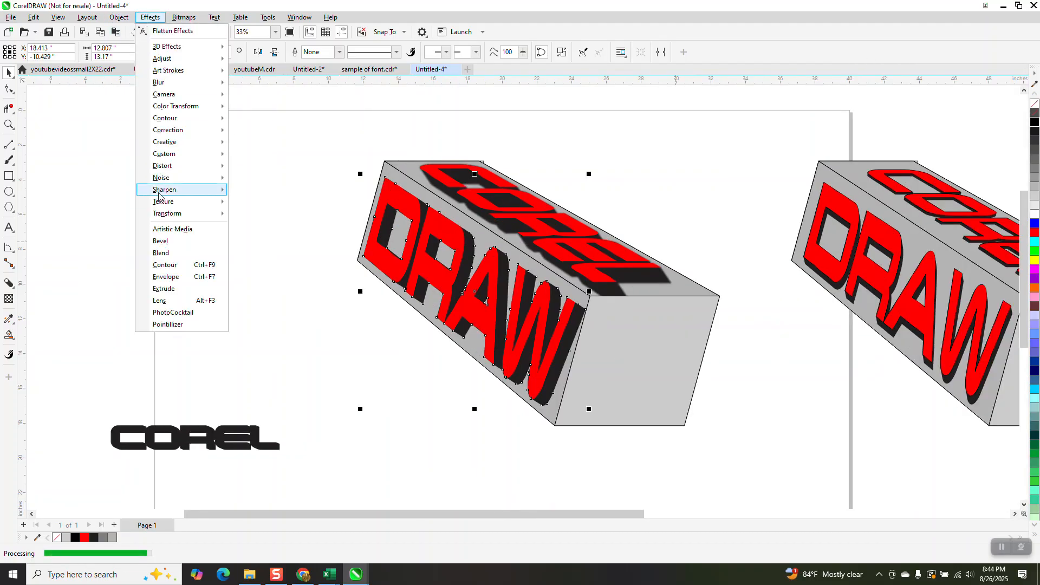
pyautogui.moveTo(166, 84)
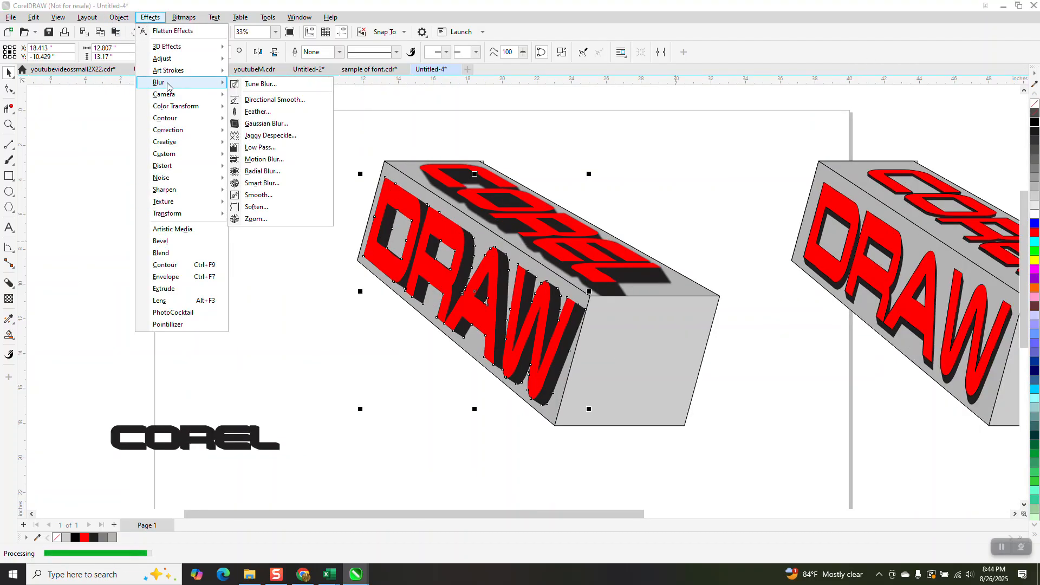
pyautogui.click(271, 123)
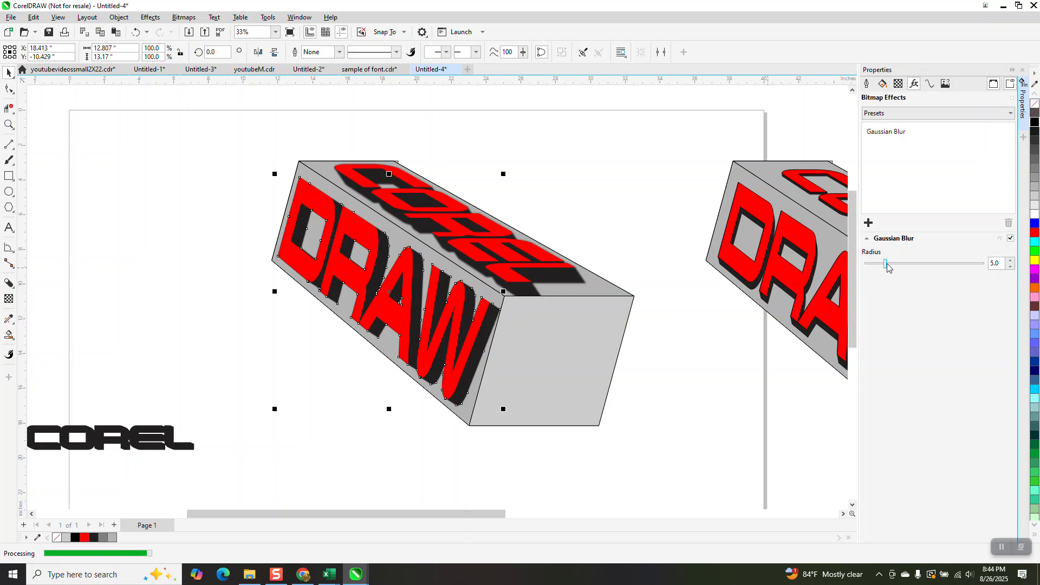
pyautogui.moveTo(888, 263); pyautogui.dragTo(895, 267)
# Zoom in on the box to inspect the blurred shadow, then deselect everything
pyautogui.press('F3')
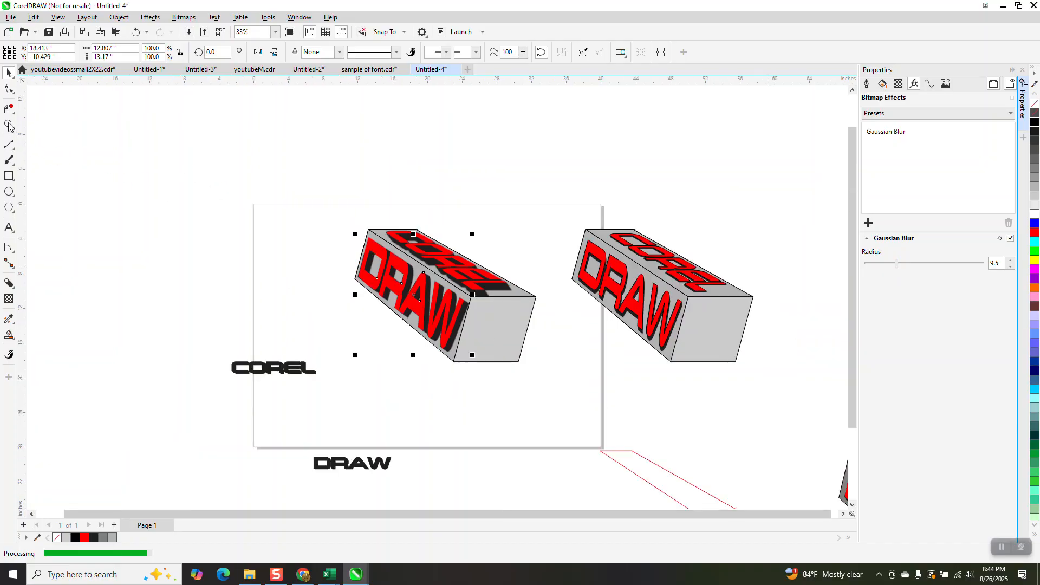
pyautogui.click(9, 125)
pyautogui.moveTo(350, 216); pyautogui.dragTo(559, 383)
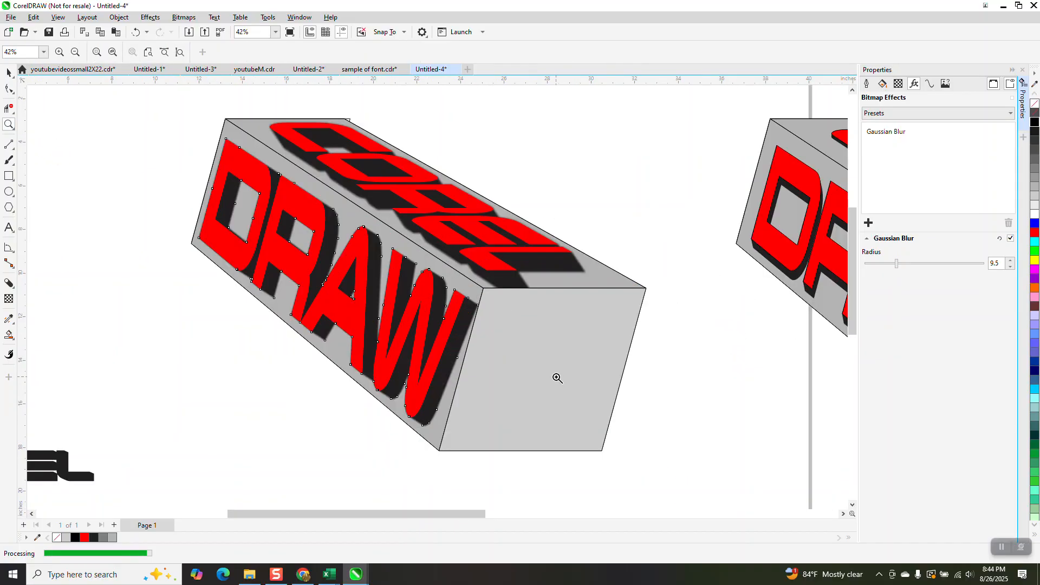
pyautogui.click(9, 73)
pyautogui.click(168, 146)
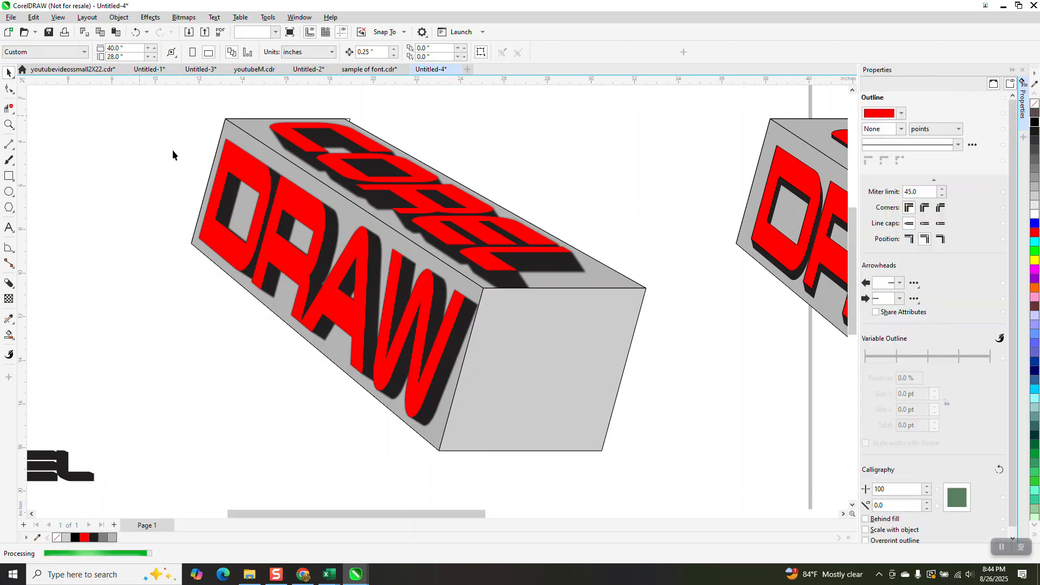
# Zoom in and out across the page to compare the blurred-shadow box with the reference boxes
pyautogui.scroll(-2, 139, 160)
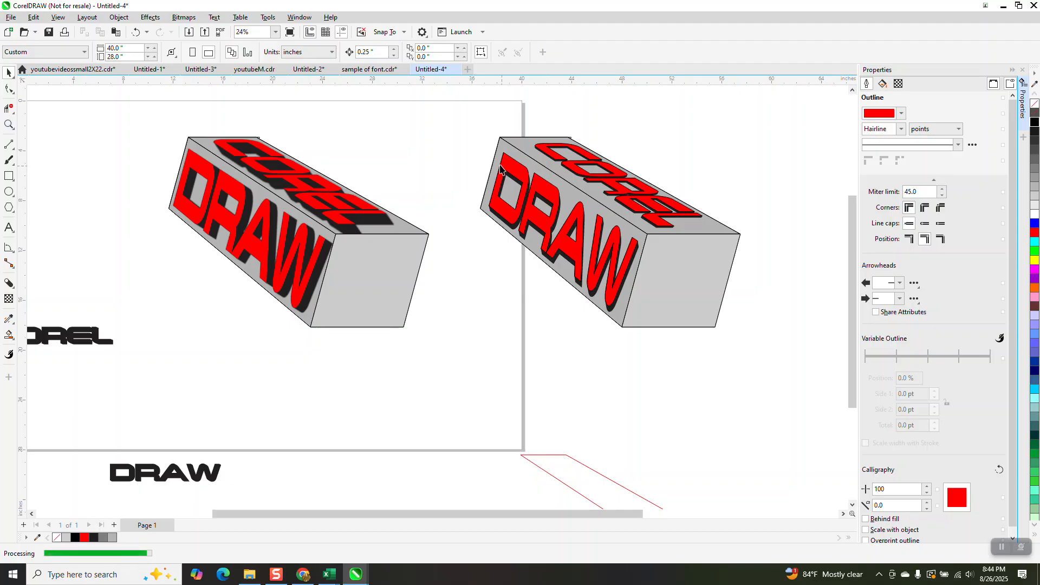
pyautogui.moveTo(668, 325); pyautogui.dragTo(680, 348)
pyautogui.press('z')
pyautogui.moveTo(742, 361); pyautogui.dragTo(740, 360)
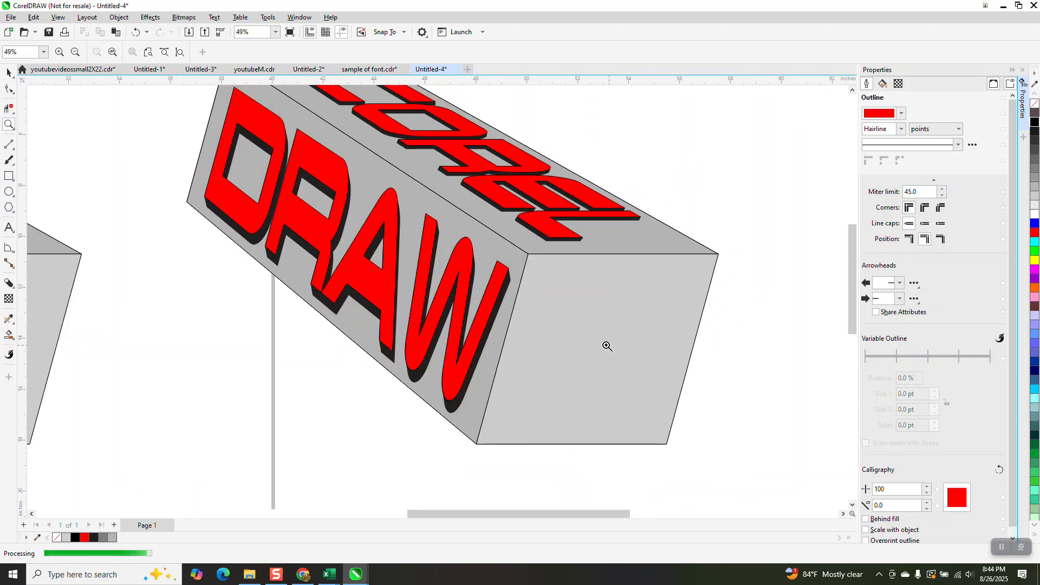
pyautogui.scroll(-3, 492, 318)
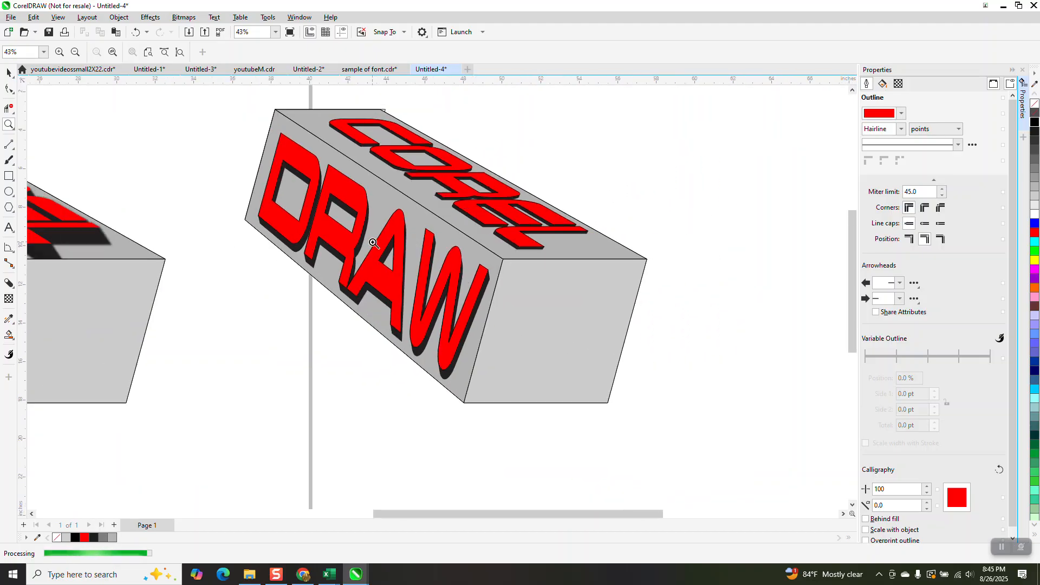
pyautogui.scroll(-3, 370, 240)
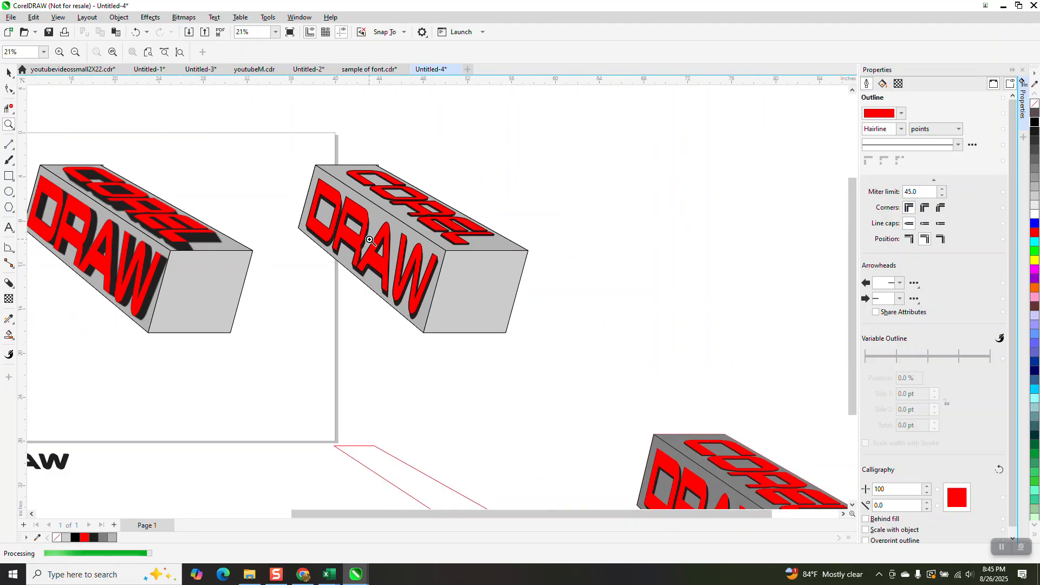
pyautogui.scroll(-1, 370, 240)
pyautogui.moveTo(359, 181); pyautogui.dragTo(414, 224)
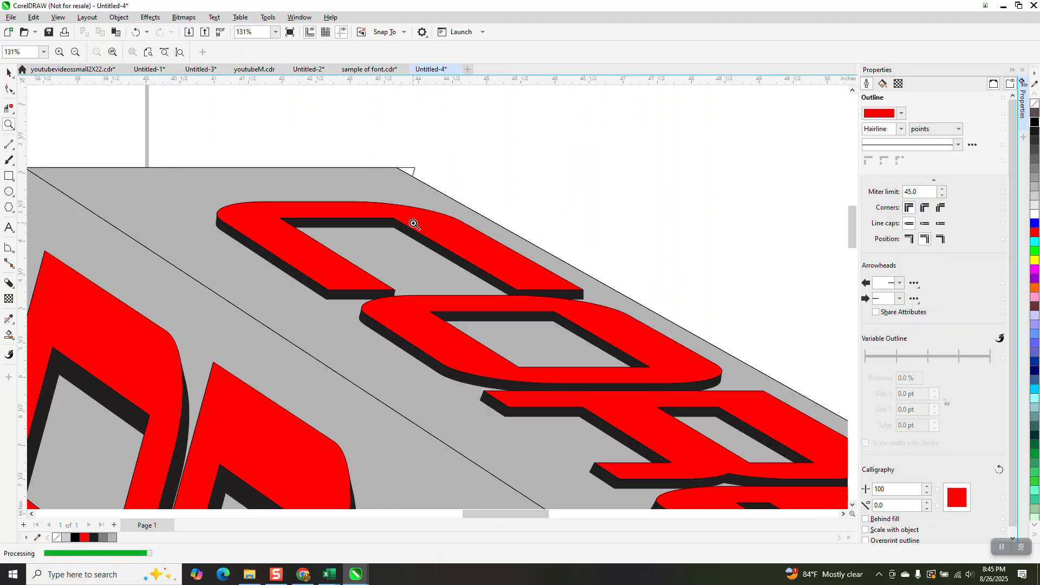
pyautogui.scroll(-5, 414, 223)
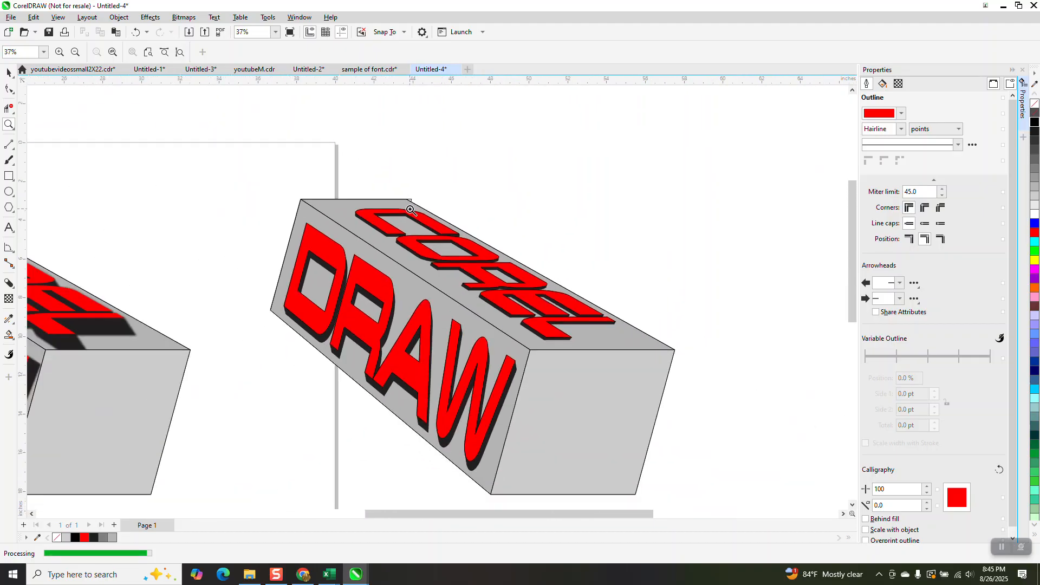
pyautogui.scroll(-2, 410, 207)
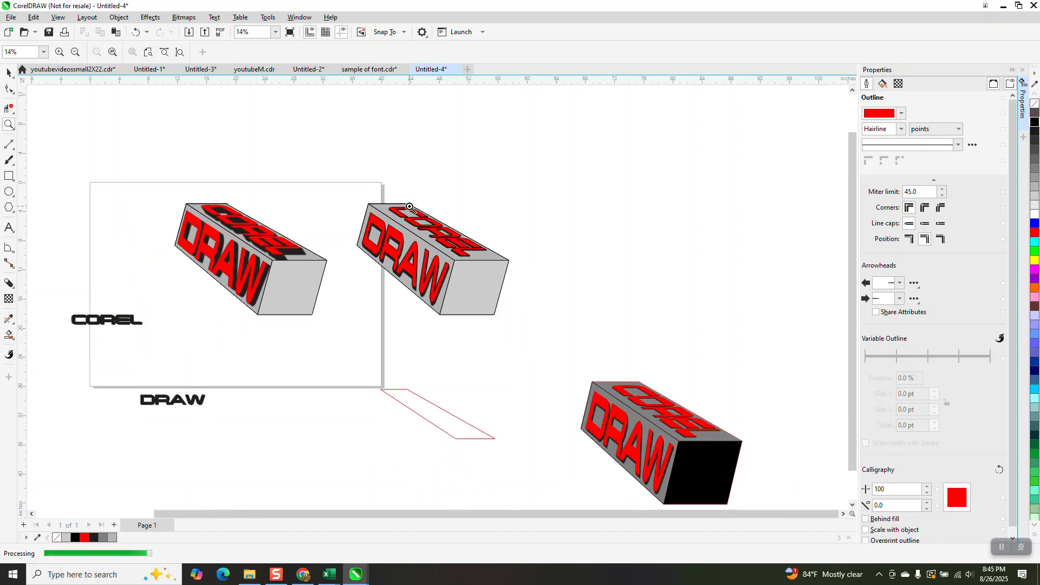
pyautogui.moveTo(394, 189); pyautogui.dragTo(518, 299)
pyautogui.scroll(-1, 493, 285)
pyautogui.scroll(-5, 492, 281)
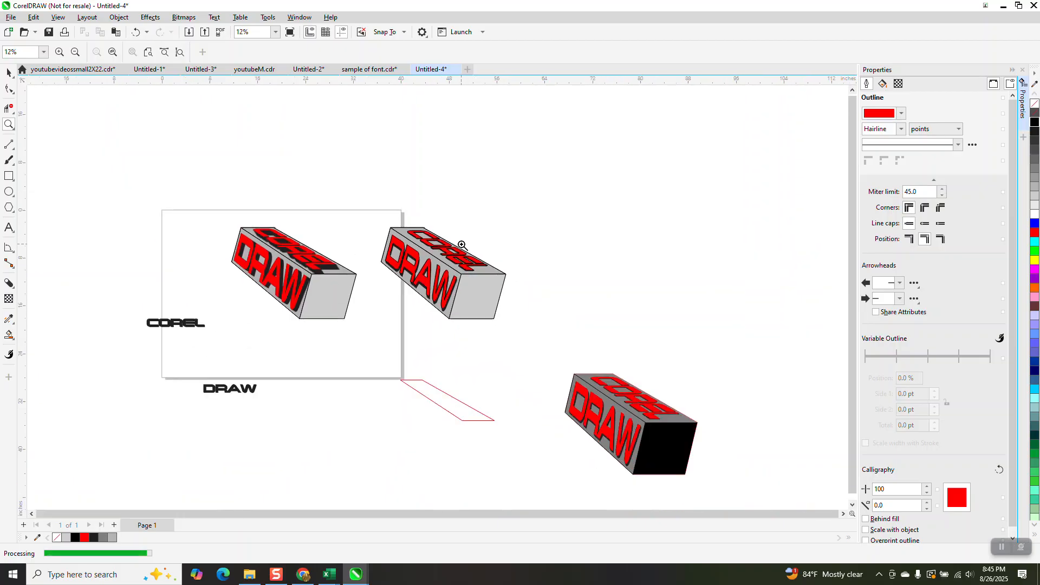
pyautogui.scroll(-1, 450, 247)
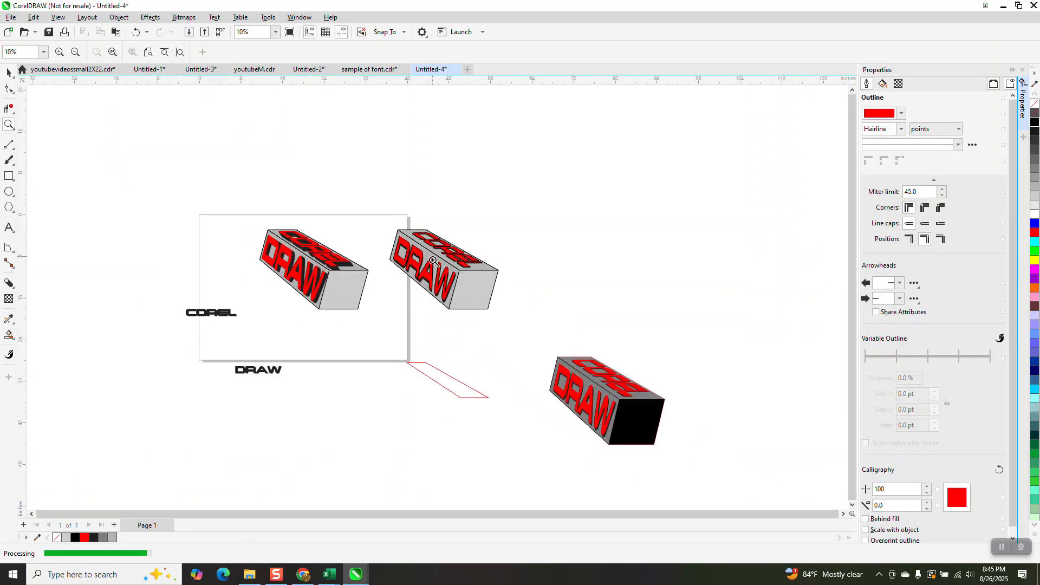
pyautogui.moveTo(538, 343); pyautogui.dragTo(672, 450)
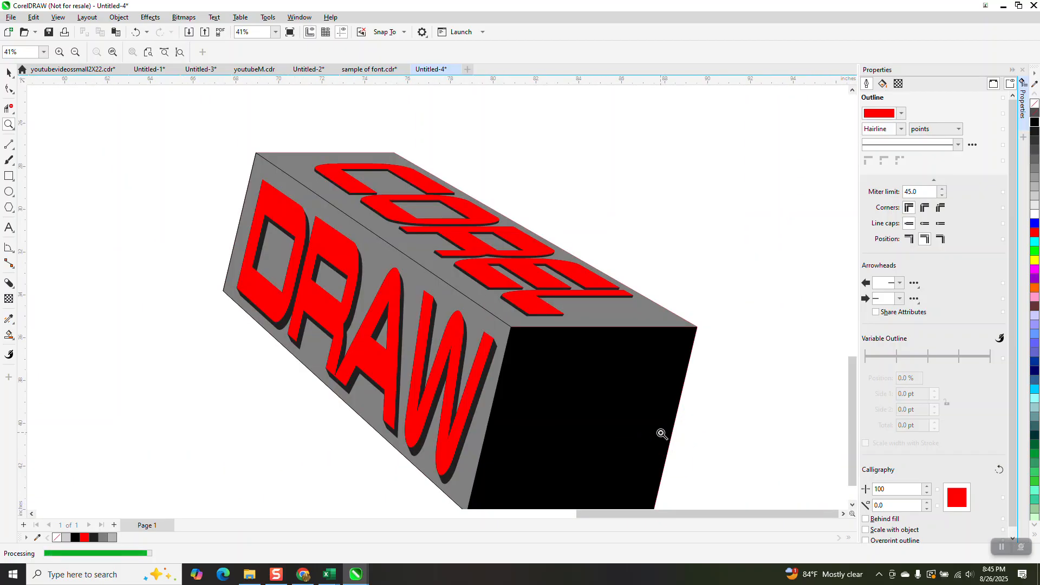
pyautogui.scroll(-1, 521, 337)
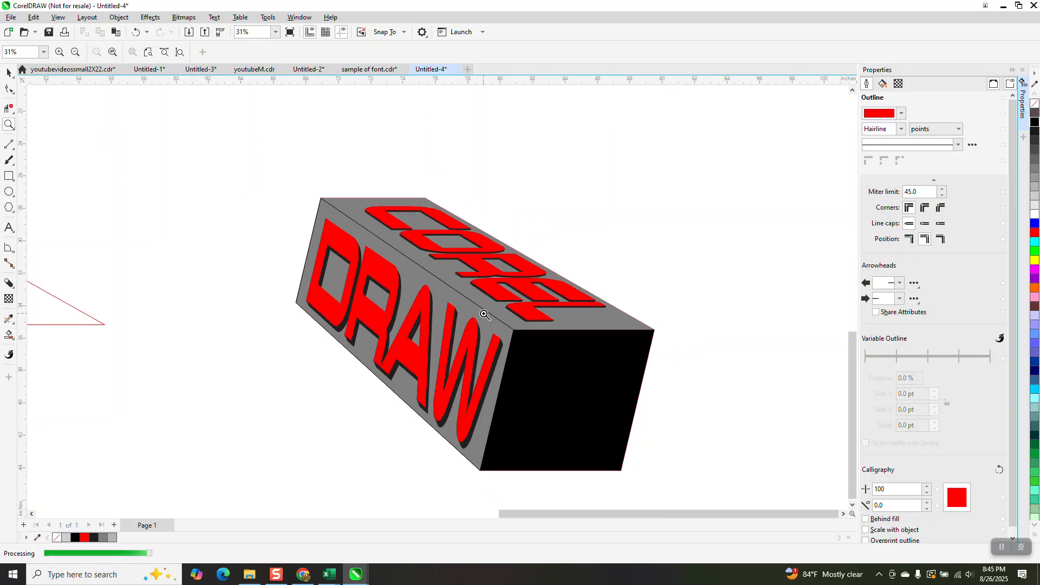
pyautogui.scroll(-5, 485, 309)
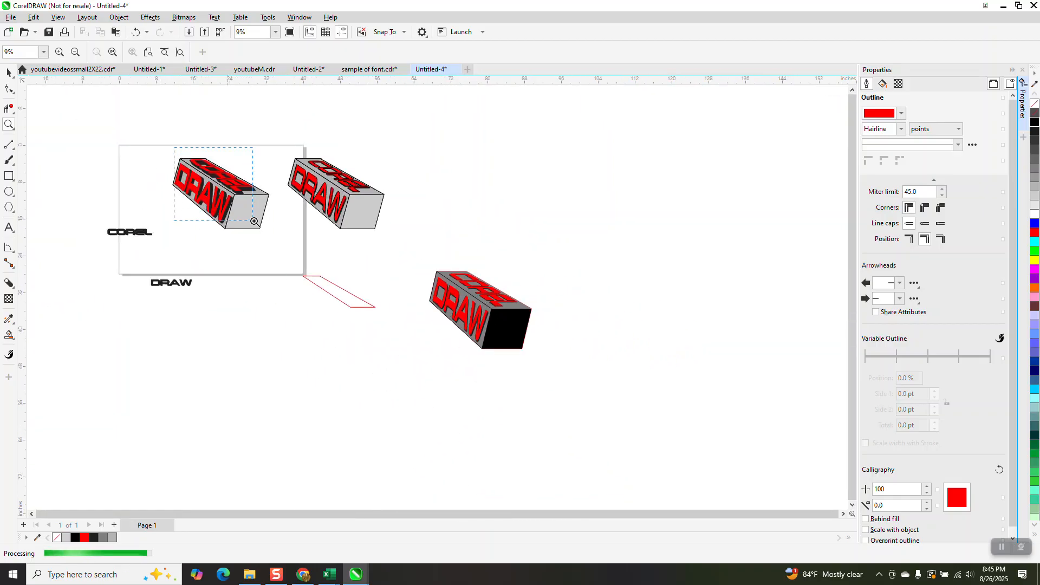
pyautogui.moveTo(253, 220); pyautogui.dragTo(253, 221)
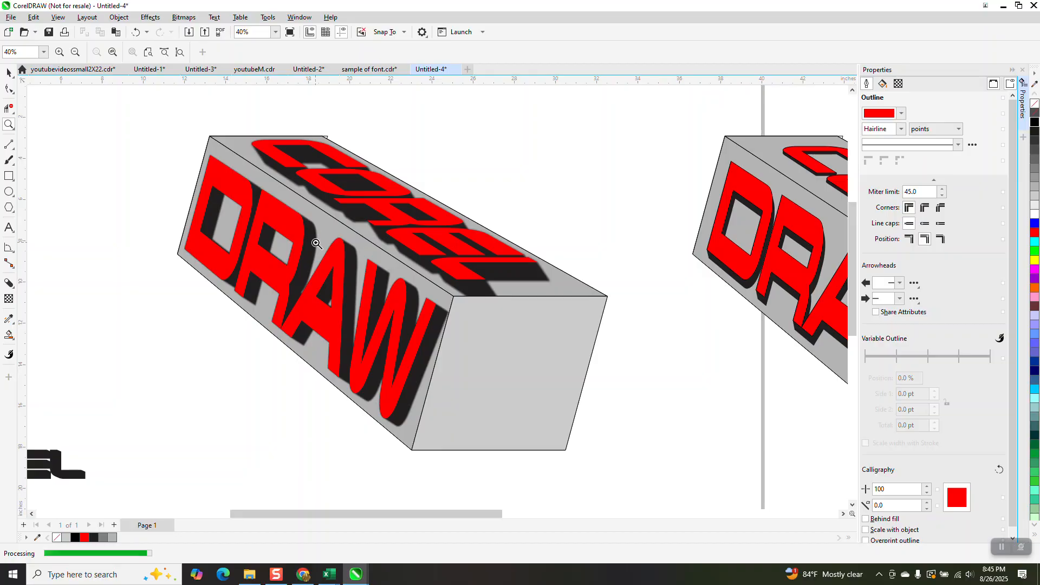